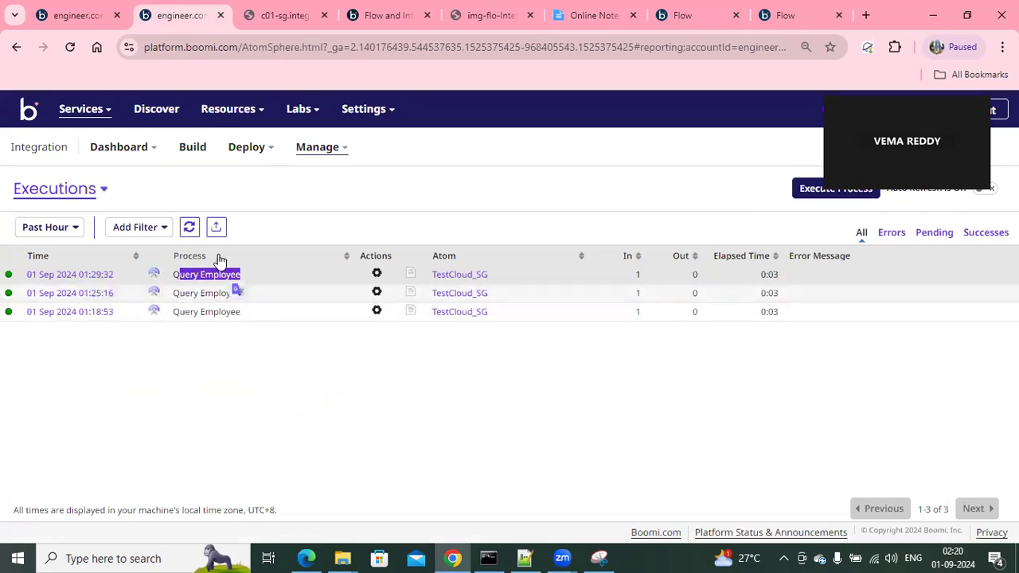
- Return to the Query Employee process, discard the open start step settings, narrow the component explorer and hide the step palette
{"action": "left_click", "coordinate": [77, 8]}
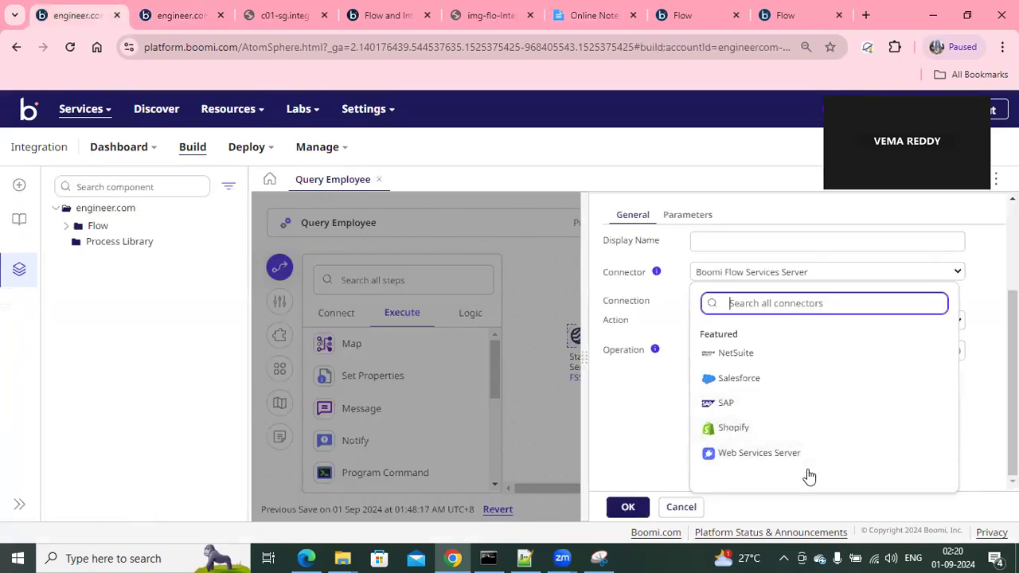
{"action": "left_click", "coordinate": [681, 507]}
{"action": "left_click_drag", "start_coordinate": [249, 322], "coordinate": [167, 346]}
{"action": "left_click", "coordinate": [199, 266]}
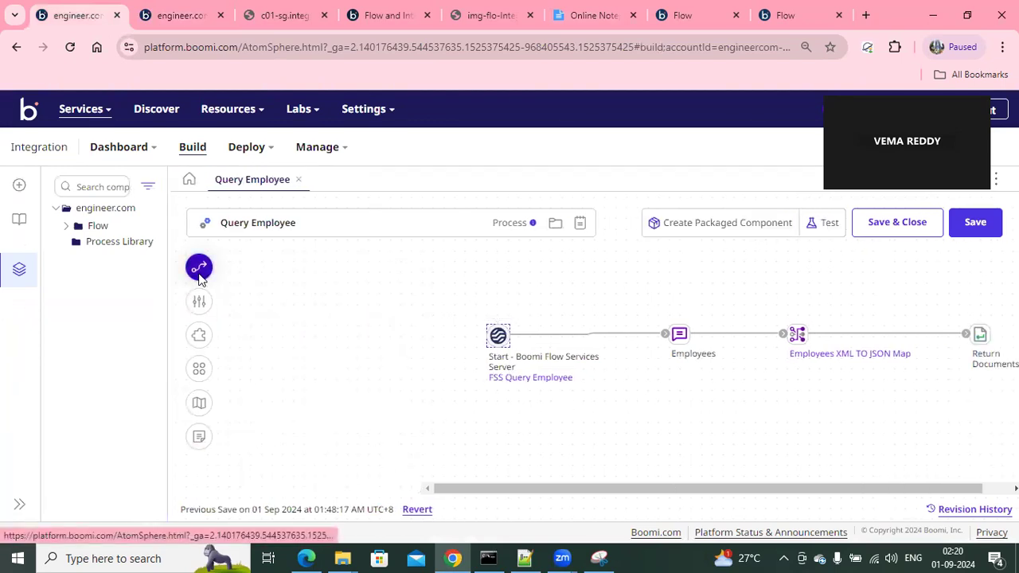
- Review the Employee CRUD Operations flow service in the Flow folder and close it
{"action": "left_click", "coordinate": [67, 227]}
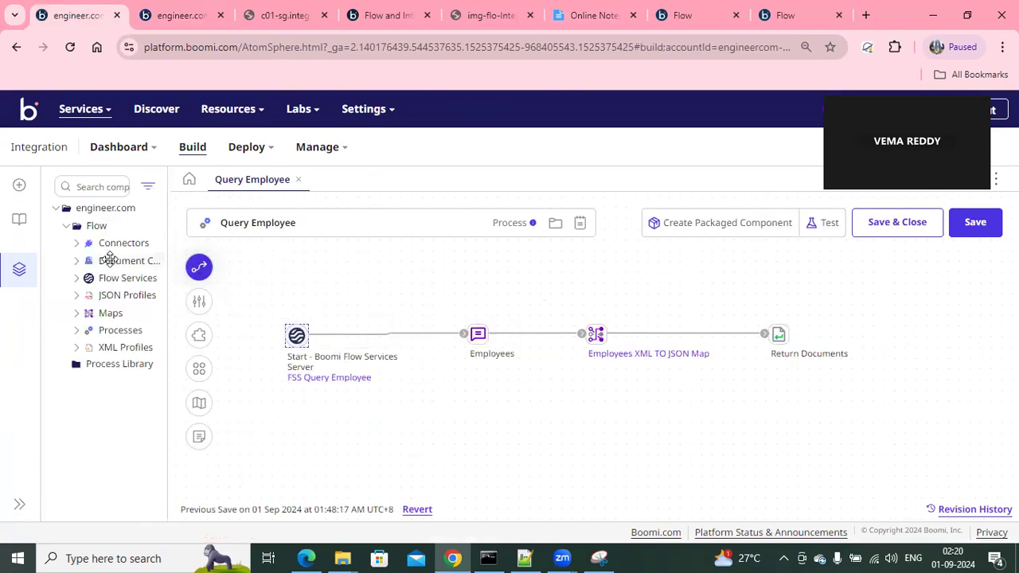
{"action": "left_click", "coordinate": [76, 280]}
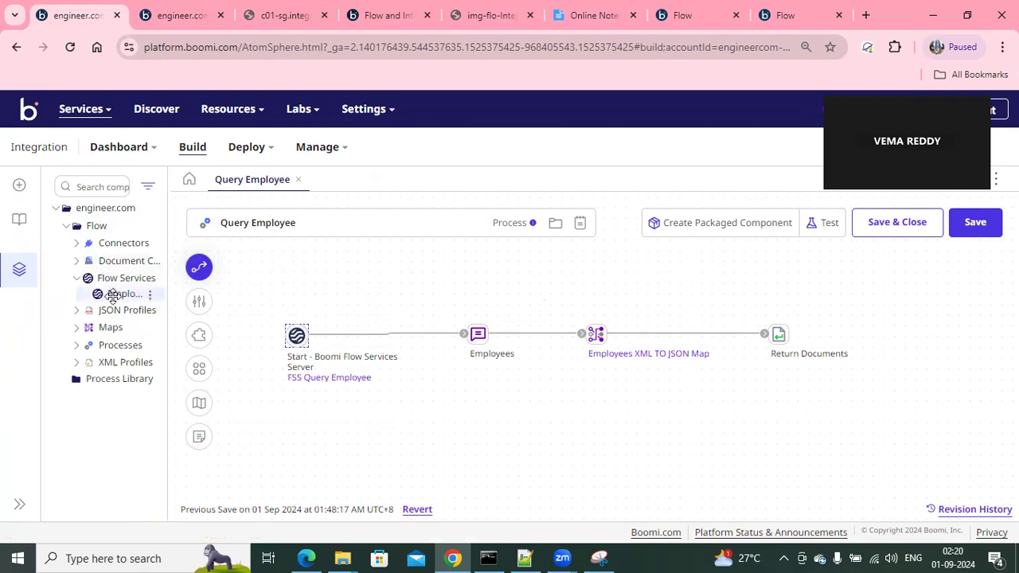
{"action": "left_click", "coordinate": [112, 296]}
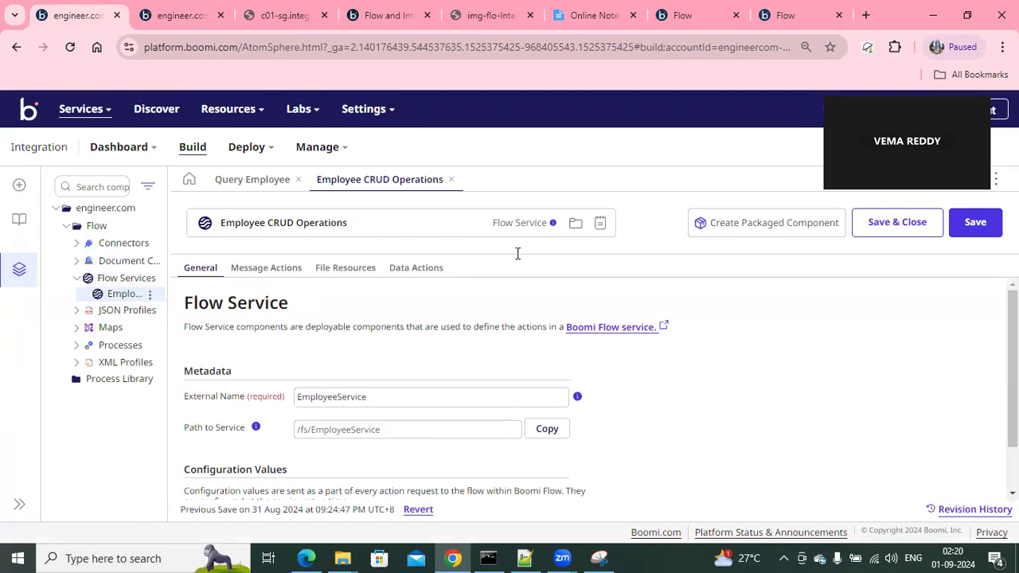
{"action": "left_click", "coordinate": [451, 180]}
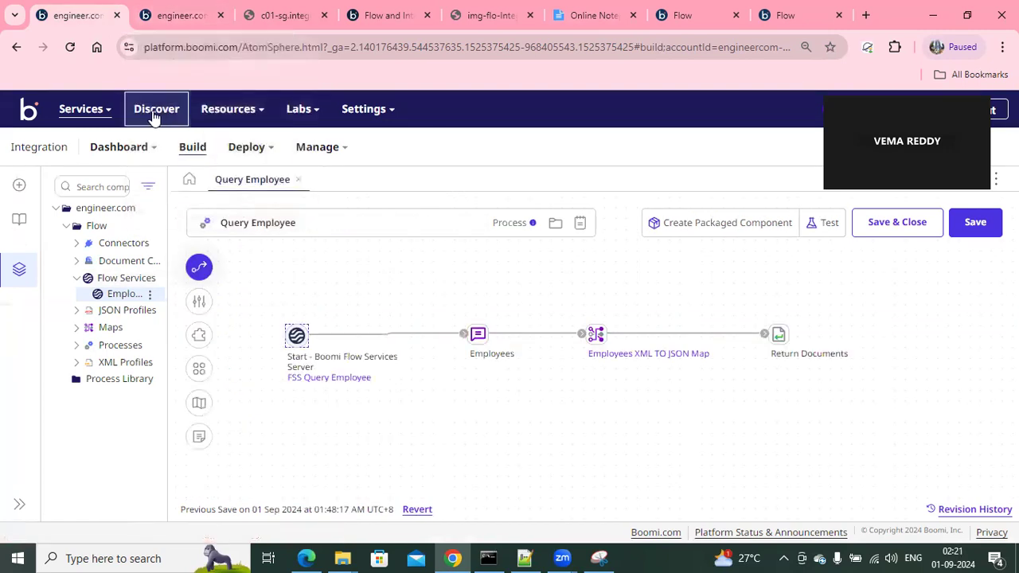
- Close the browser tabs showing the Flow and Integration documentation page and the integration diagram image
{"action": "left_click", "coordinate": [107, 118]}
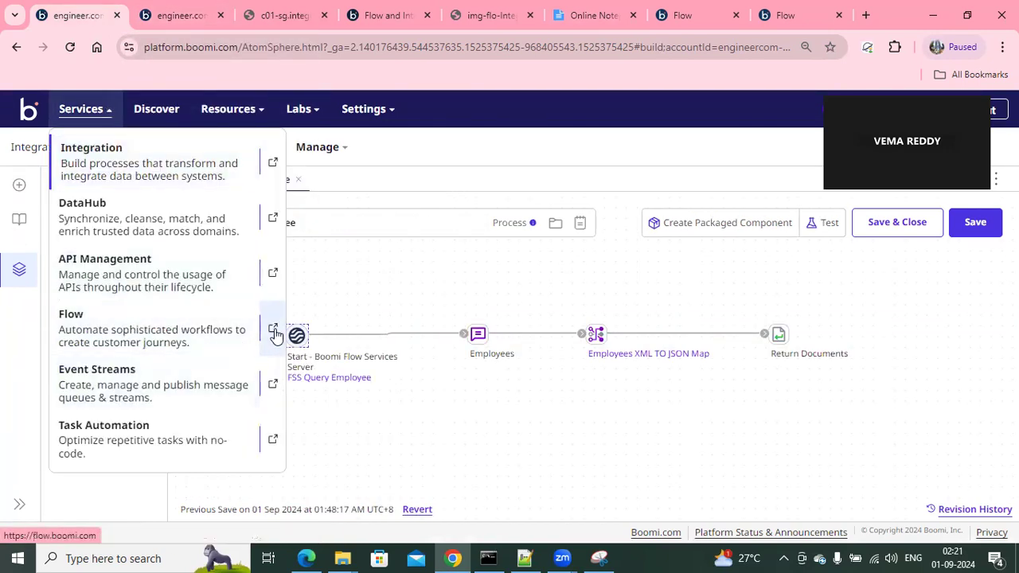
{"action": "left_click", "coordinate": [183, 15]}
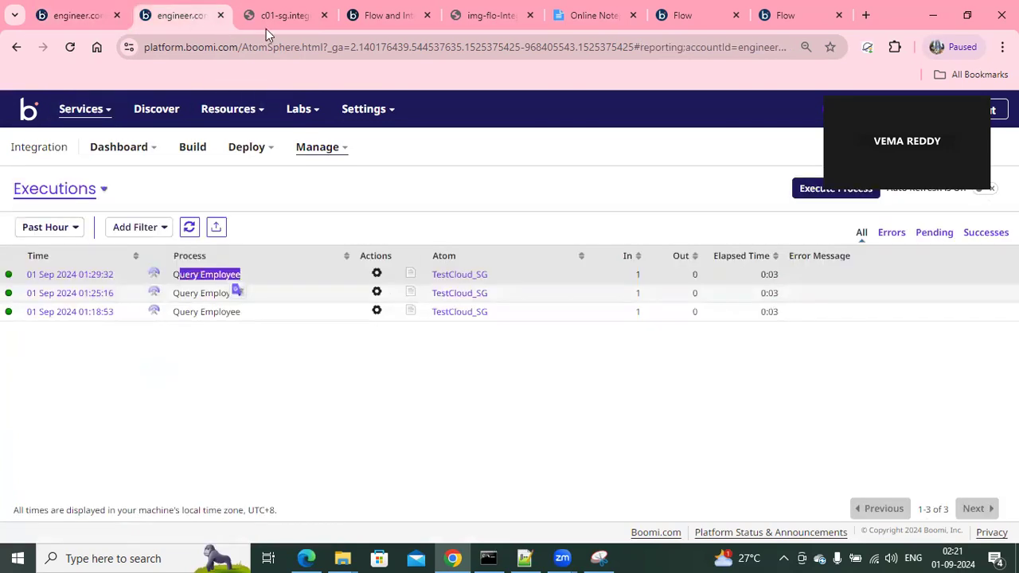
{"action": "left_click", "coordinate": [356, 16]}
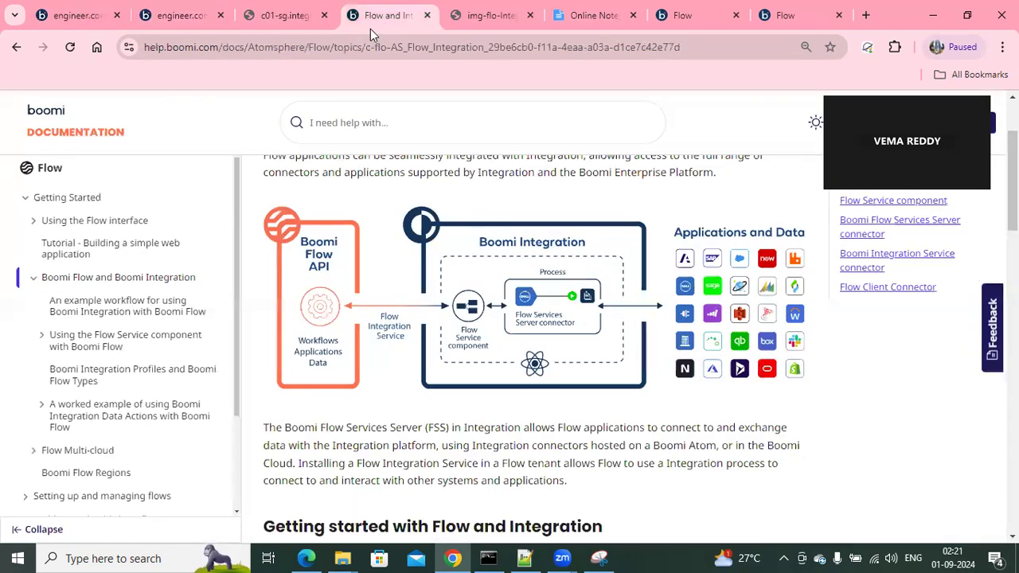
{"action": "right_click", "coordinate": [362, 27]}
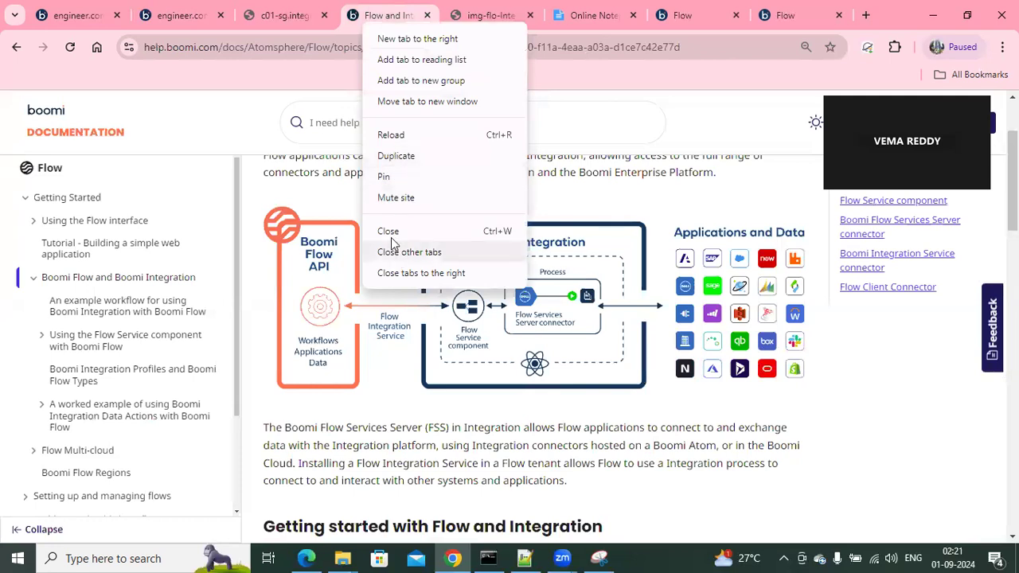
{"action": "left_click", "coordinate": [388, 232]}
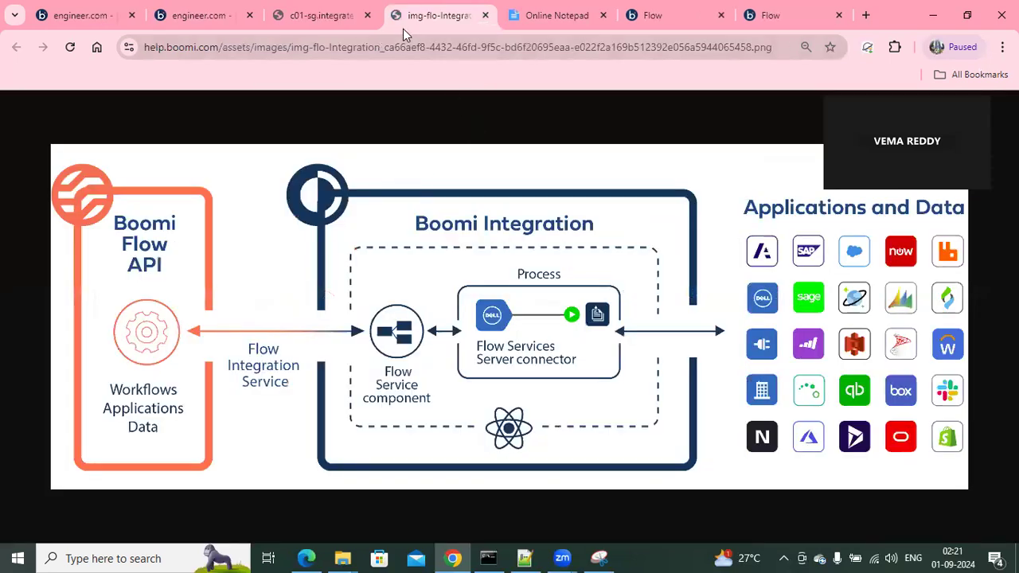
{"action": "right_click", "coordinate": [403, 31]}
{"action": "left_click", "coordinate": [437, 241]}
- Launch the Flow service in a new browser tab from the Query Employee build page
{"action": "left_click", "coordinate": [630, 24]}
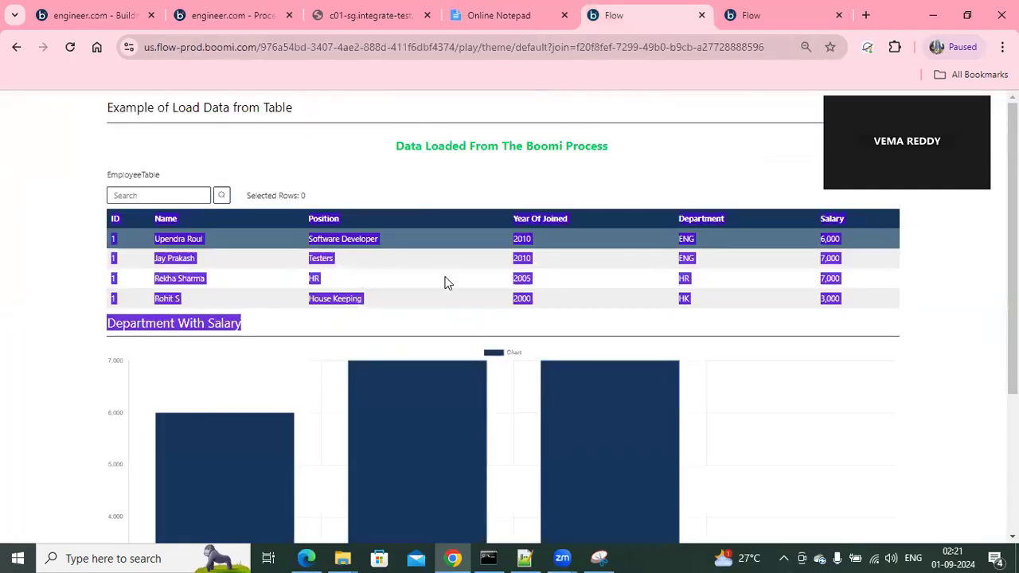
{"action": "left_click", "coordinate": [740, 27]}
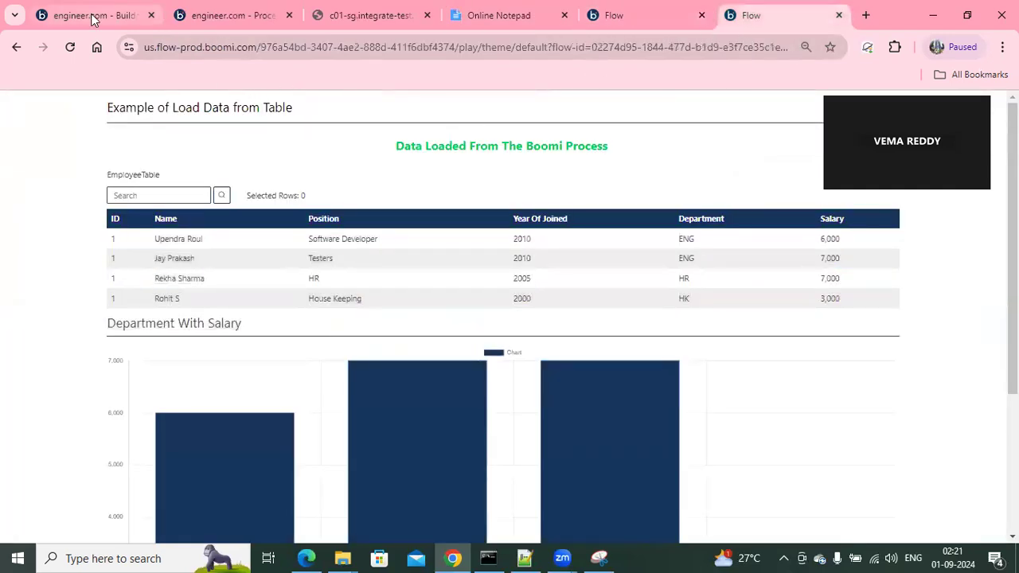
{"action": "left_click", "coordinate": [123, 17]}
{"action": "left_click", "coordinate": [271, 327]}
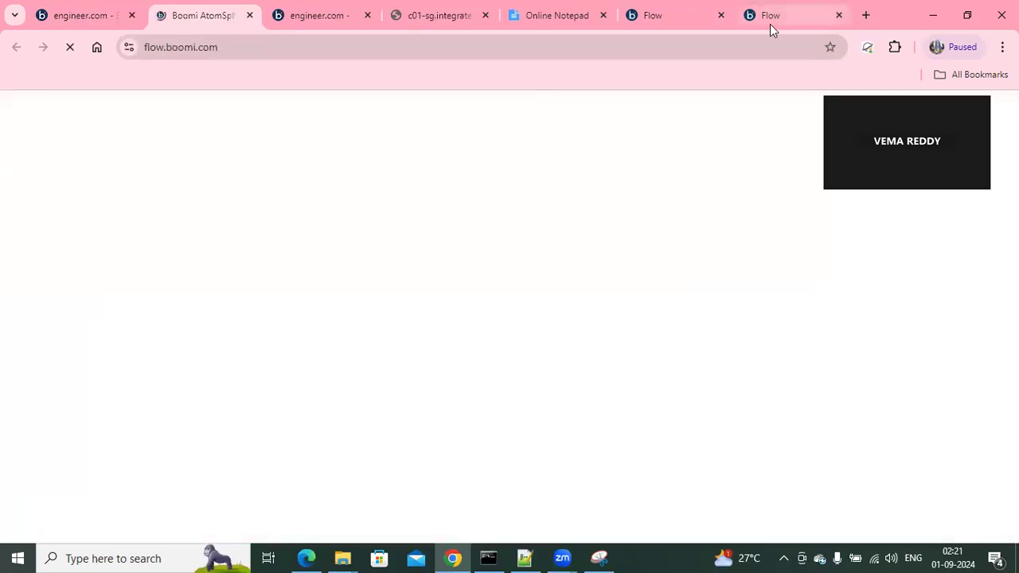
- Examine the employee table in the running flow application that loads its data from the Boomi process
{"action": "left_click", "coordinate": [770, 23]}
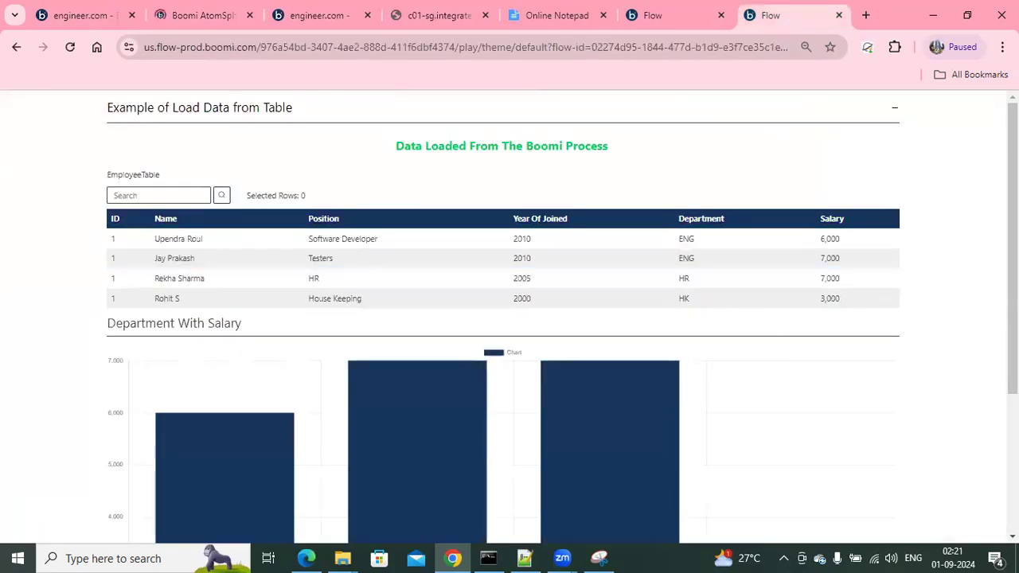
{"action": "mouse_move", "coordinate": [1012, 231]}
{"action": "left_mouse_down"}
{"action": "mouse_move", "coordinate": [1013, 370]}
{"action": "mouse_move", "coordinate": [1012, 229]}
{"action": "left_mouse_up"}
{"action": "left_click_drag", "start_coordinate": [86, 180], "coordinate": [844, 334]}
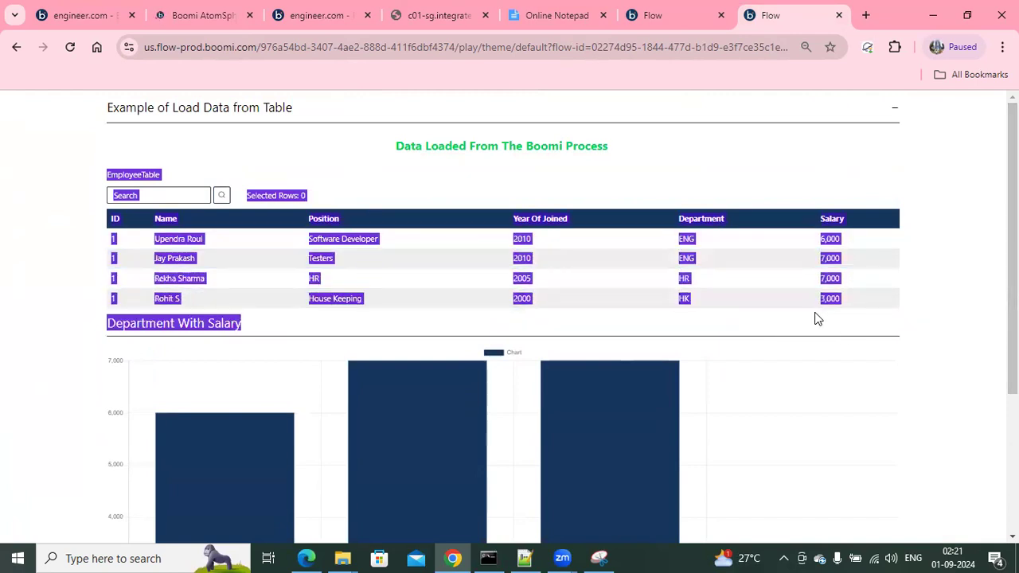
{"action": "left_click", "coordinate": [91, 16]}
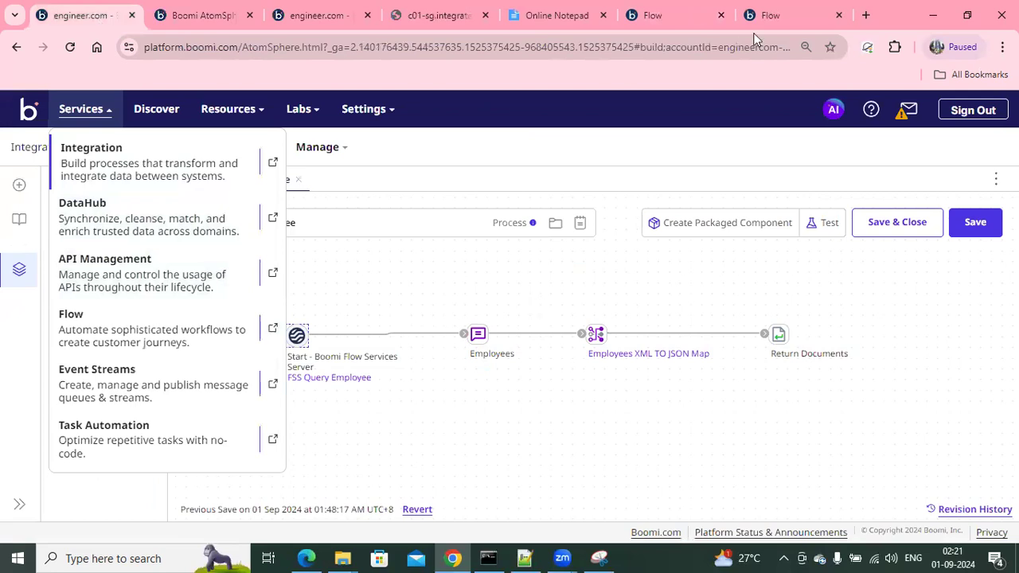
{"action": "left_click", "coordinate": [764, 16]}
{"action": "left_click", "coordinate": [27, 228]}
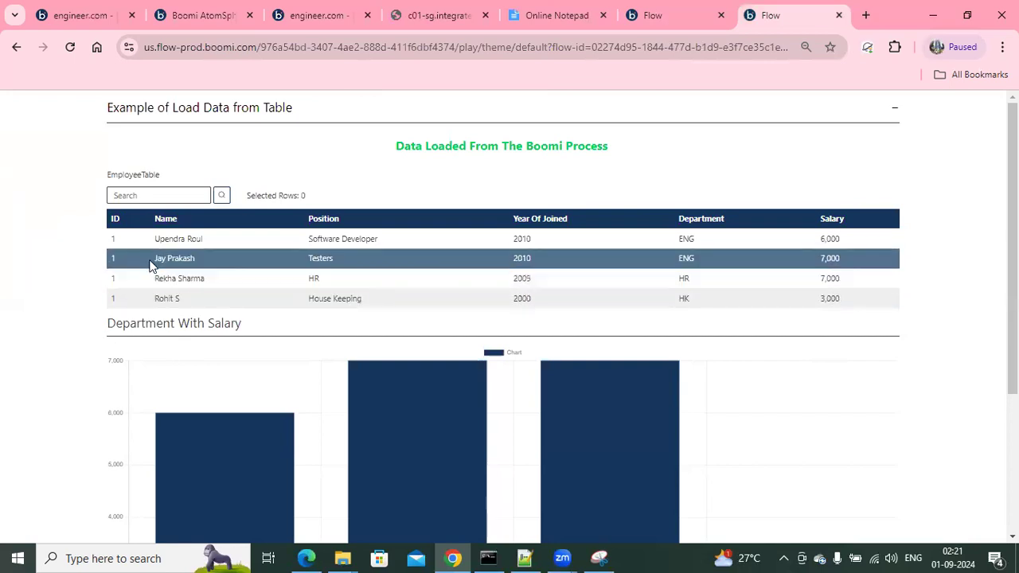
- Search the EmployeeTable for "Ro"
{"action": "left_click", "coordinate": [156, 197]}
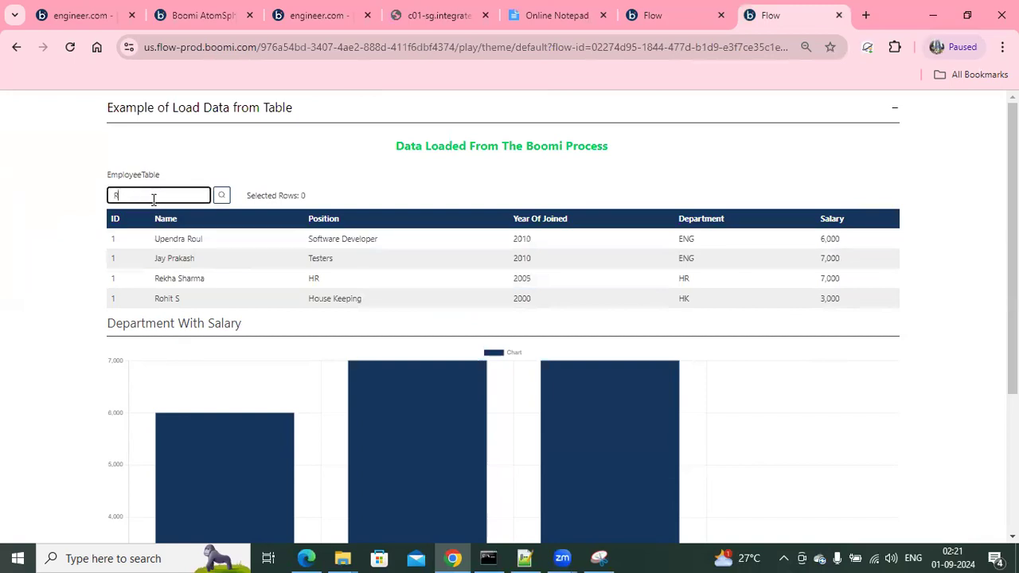
{"action": "left_click", "coordinate": [226, 199]}
{"action": "left_click", "coordinate": [186, 196]}
{"action": "type", "text": "o"}
{"action": "left_click", "coordinate": [222, 196]}
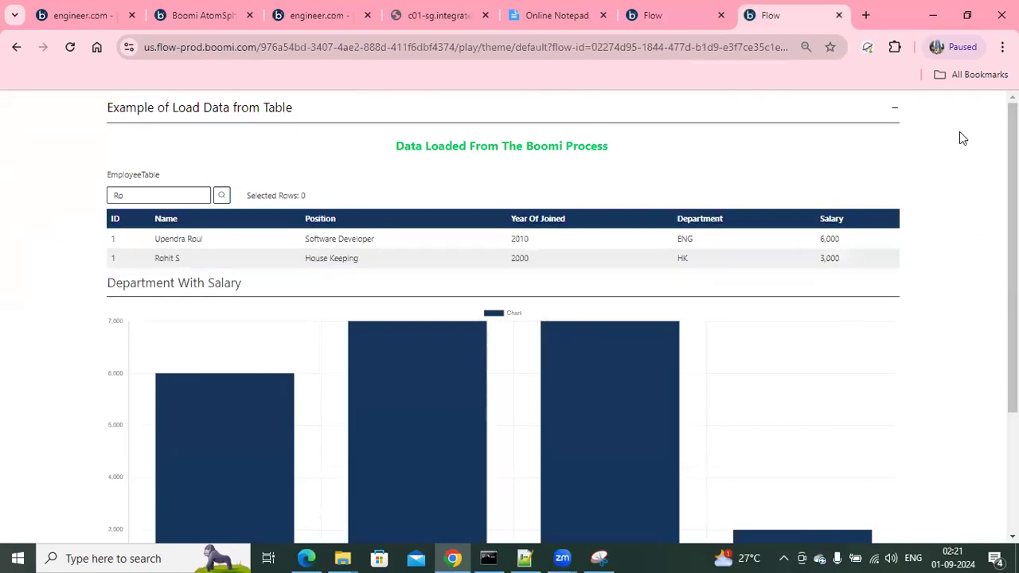
- Collapse the Example of Load Data from Table section and examine the Department With Salary chart
{"action": "left_click", "coordinate": [894, 109]}
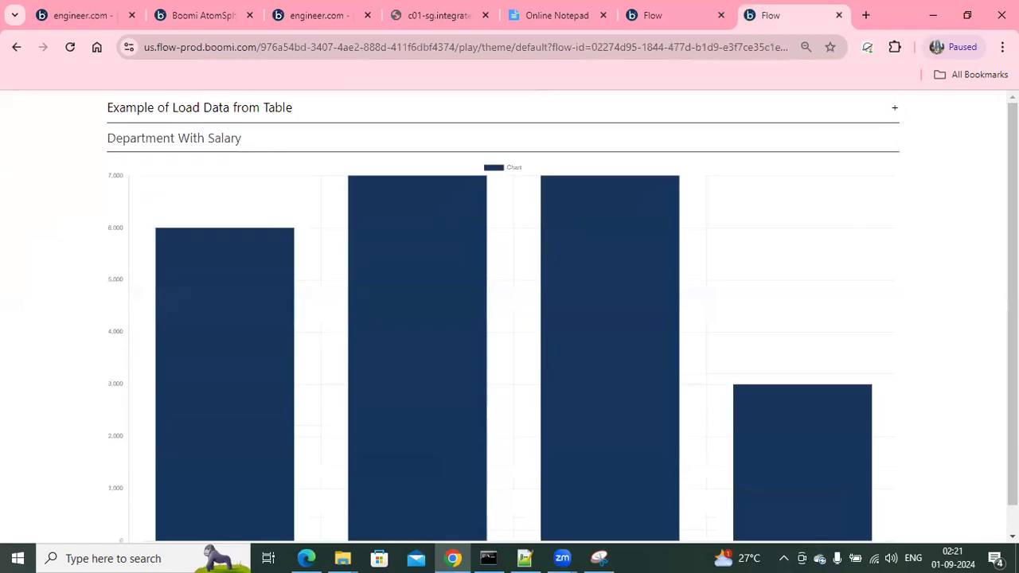
{"action": "scroll", "coordinate": [856, 213], "scroll_direction": "down", "scroll_amount": 1}
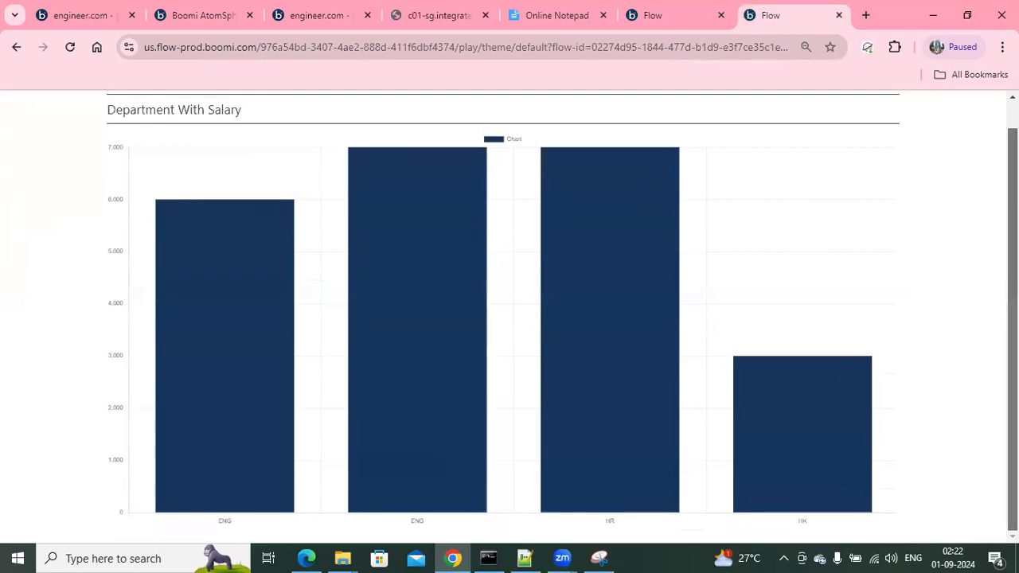
{"action": "scroll", "coordinate": [509, 319], "scroll_direction": "up", "scroll_amount": 1}
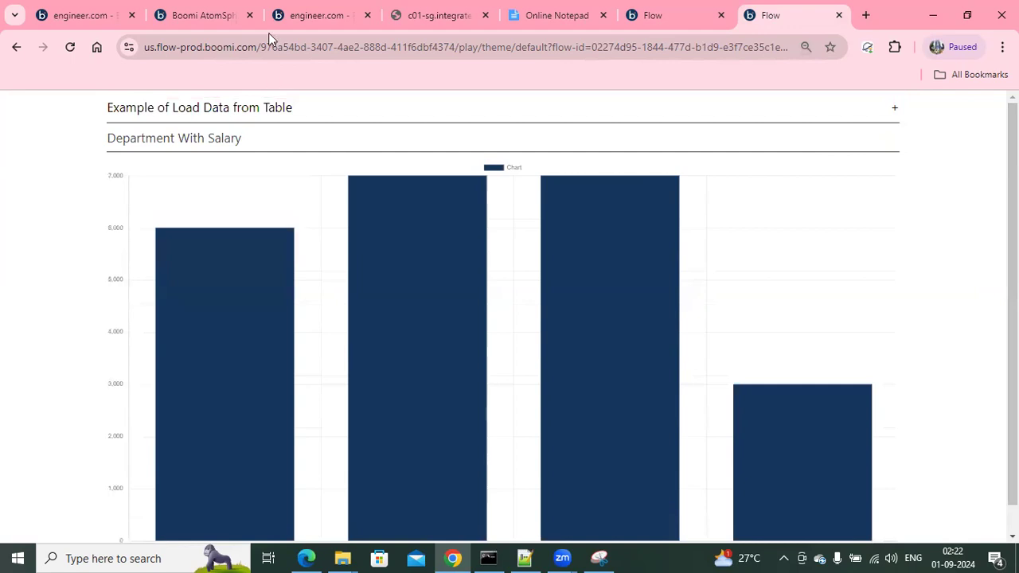
- Close the Executions browser tab and switch to the Flow home page with the list of flows
{"action": "left_click", "coordinate": [318, 16]}
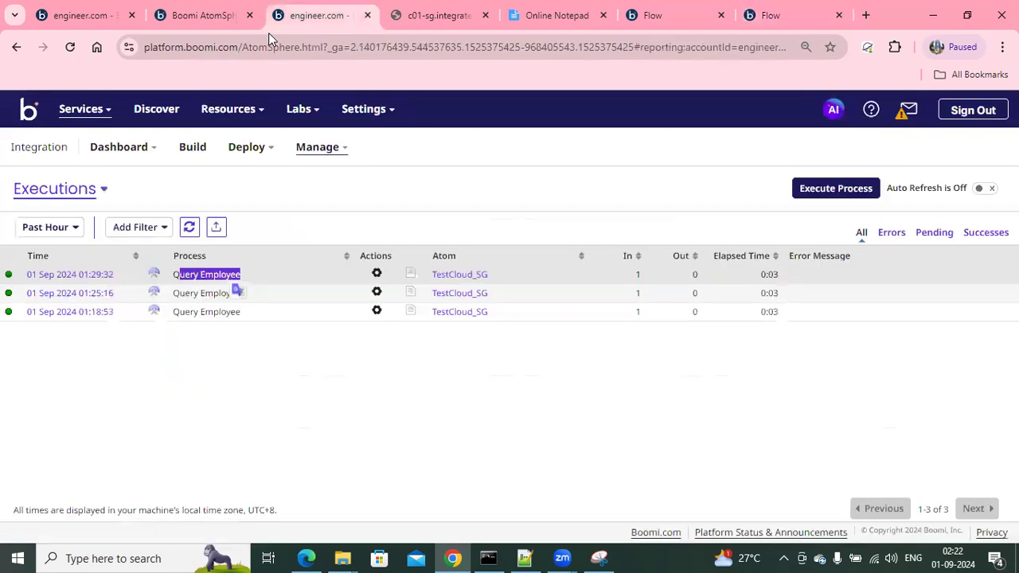
{"action": "key", "text": "ctrl+w"}
{"action": "left_click", "coordinate": [206, 18]}
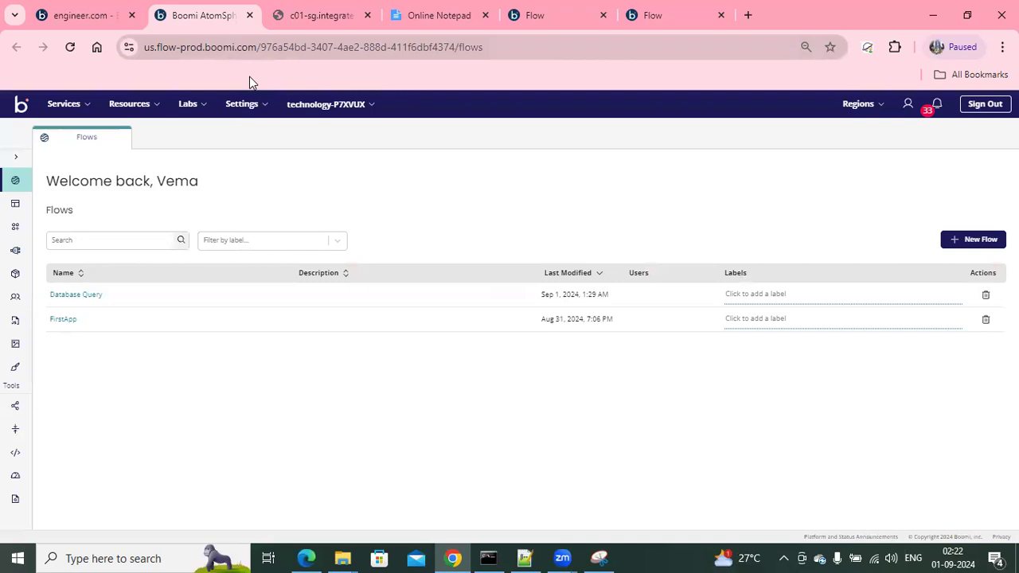
{"action": "left_click", "coordinate": [98, 21]}
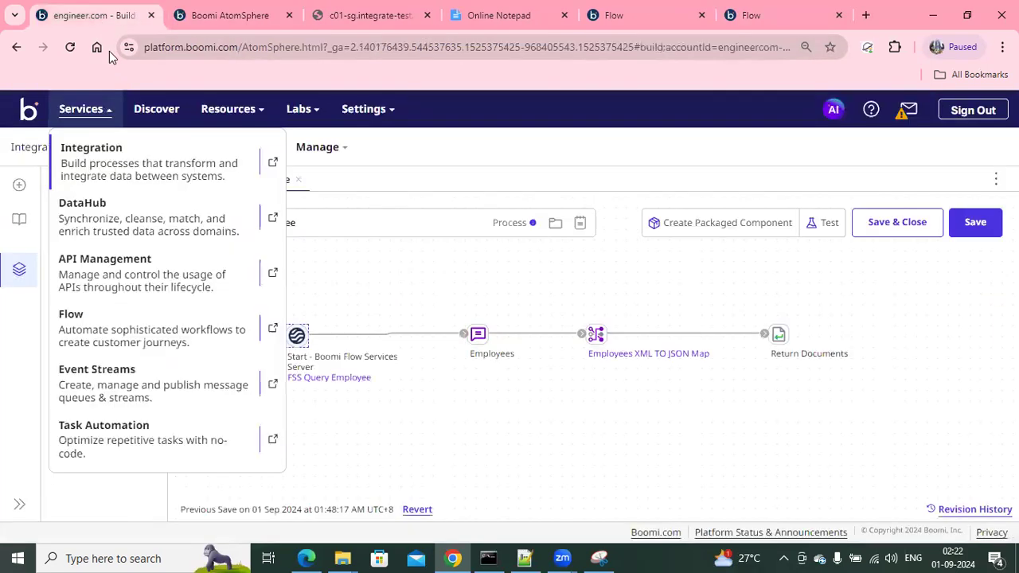
{"action": "left_click", "coordinate": [203, 15]}
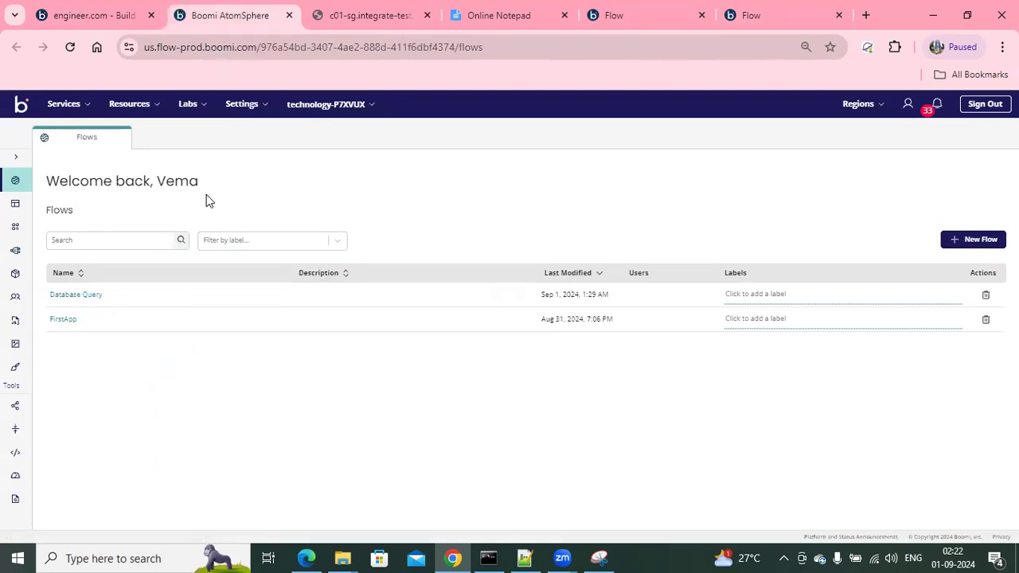
{"action": "left_click", "coordinate": [369, 110]}
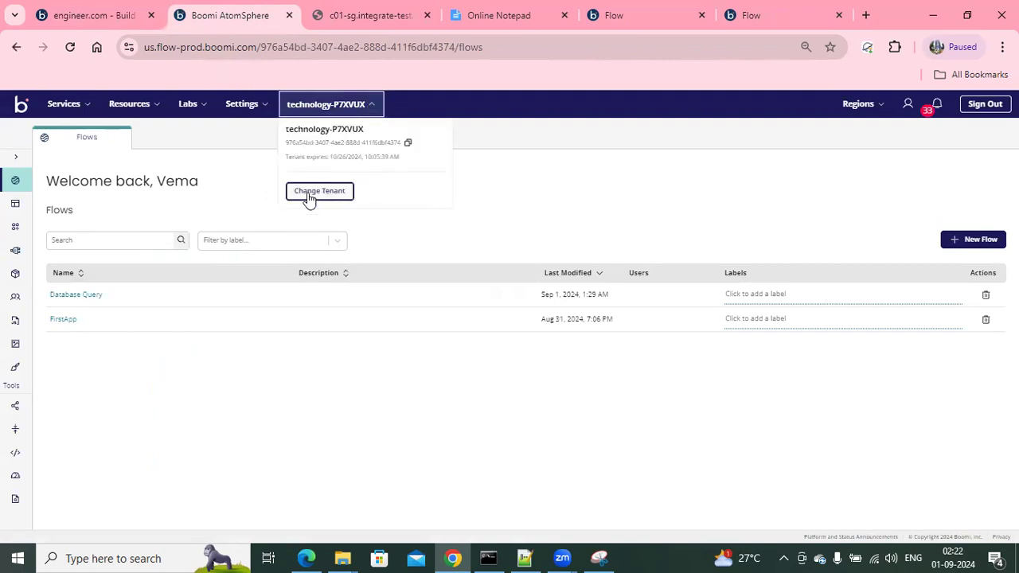
{"action": "left_click", "coordinate": [244, 214]}
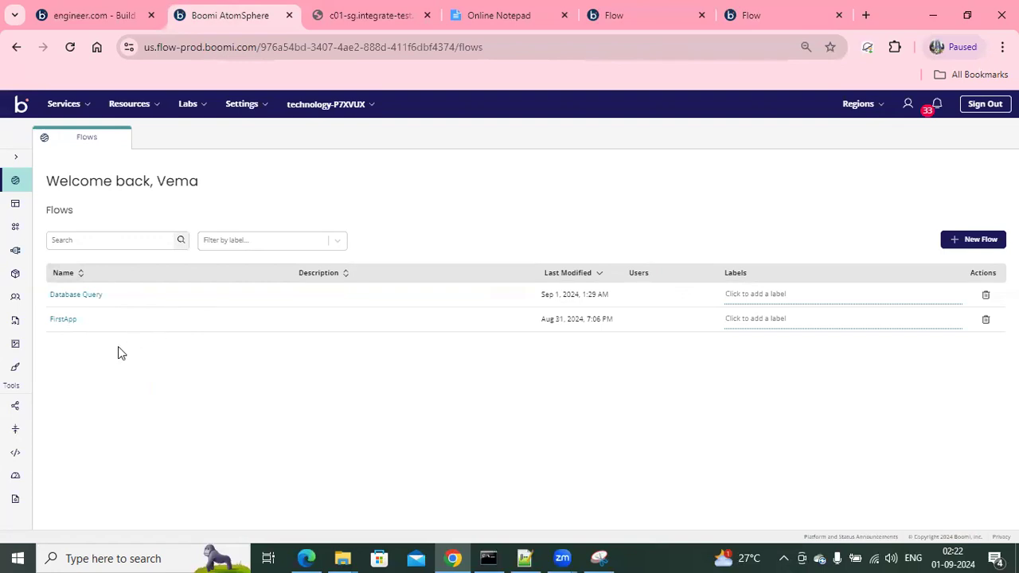
{"action": "left_click", "coordinate": [967, 246]}
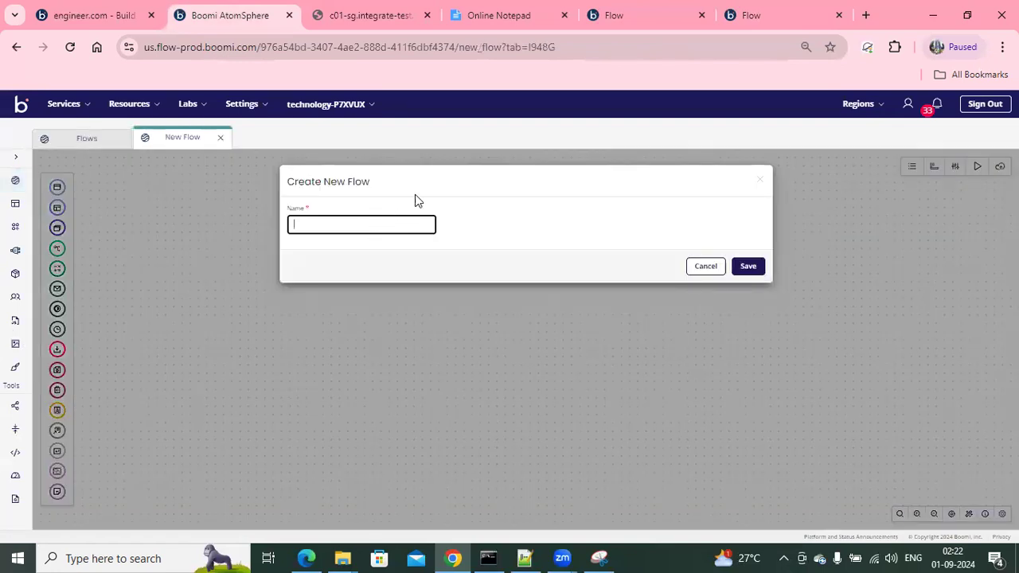
{"action": "left_click", "coordinate": [705, 267]}
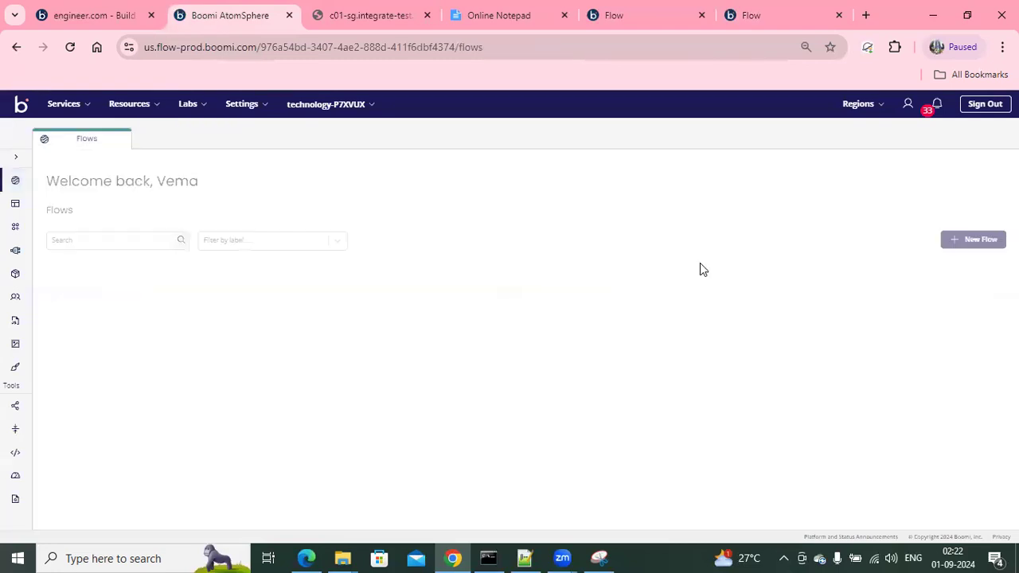
- Open the Database Query flow on its canvas
{"action": "left_click", "coordinate": [76, 295]}
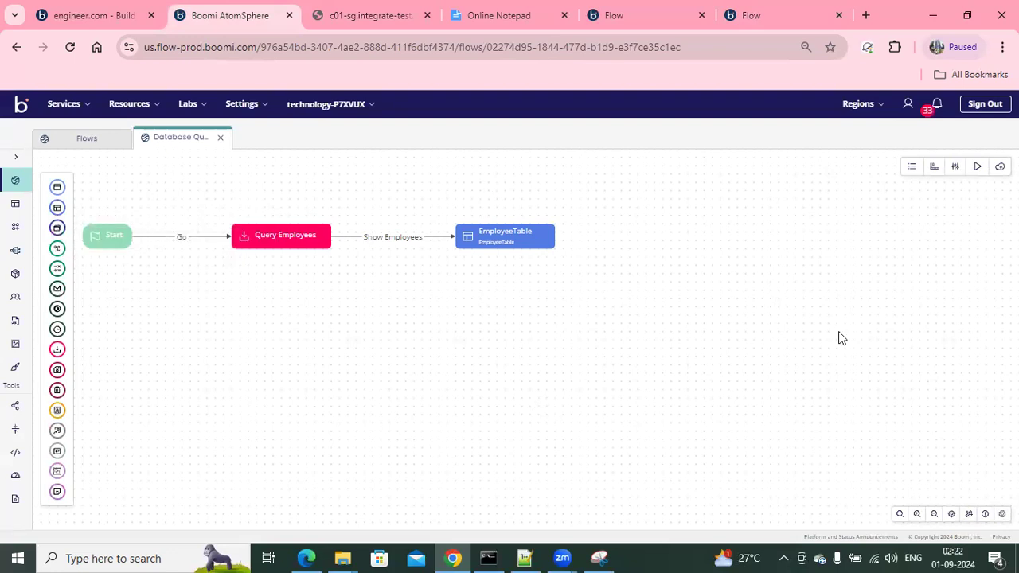
- Try the Color Borders and Color Fill When Zoomed Out element styles in the canvas settings, returning to Color Fill
{"action": "left_click", "coordinate": [1003, 514]}
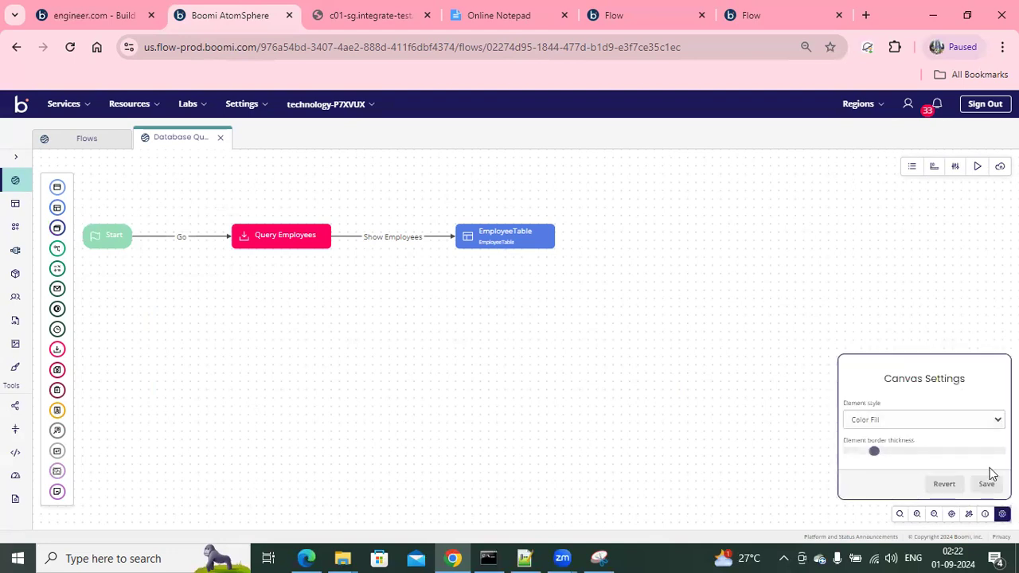
{"action": "left_click", "coordinate": [903, 419]}
{"action": "left_click", "coordinate": [887, 438]}
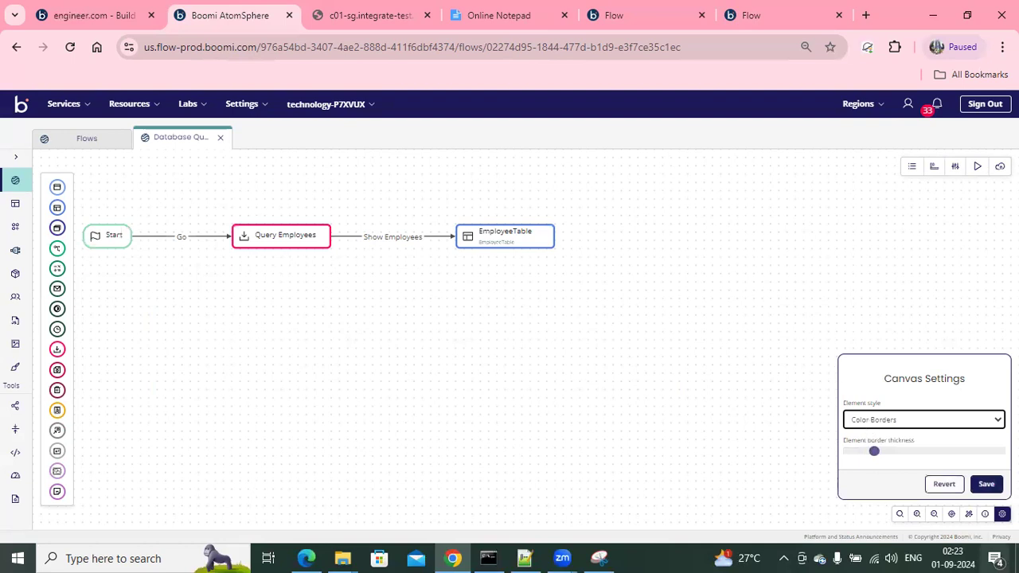
{"action": "left_click", "coordinate": [905, 422]}
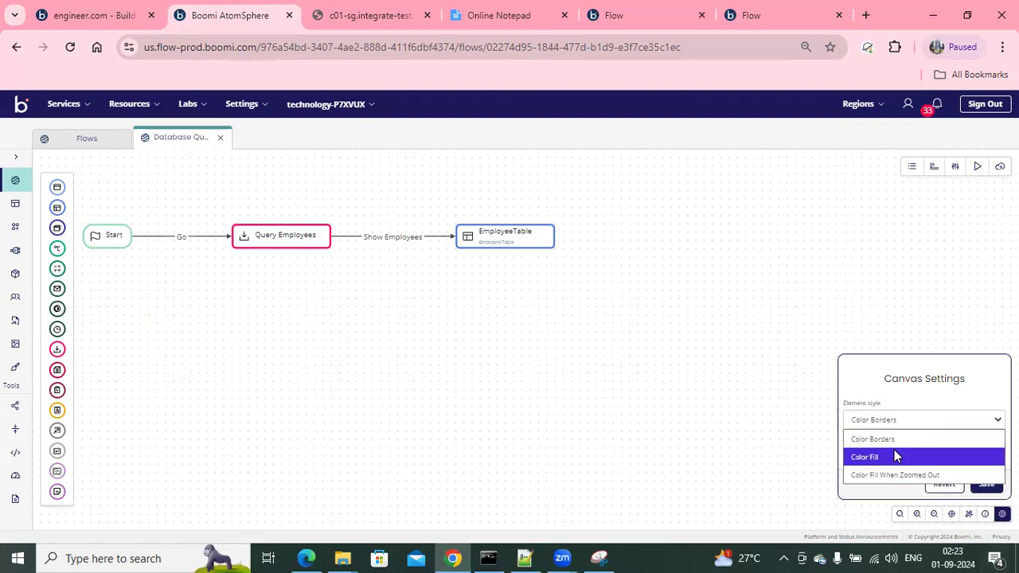
{"action": "left_click", "coordinate": [892, 456]}
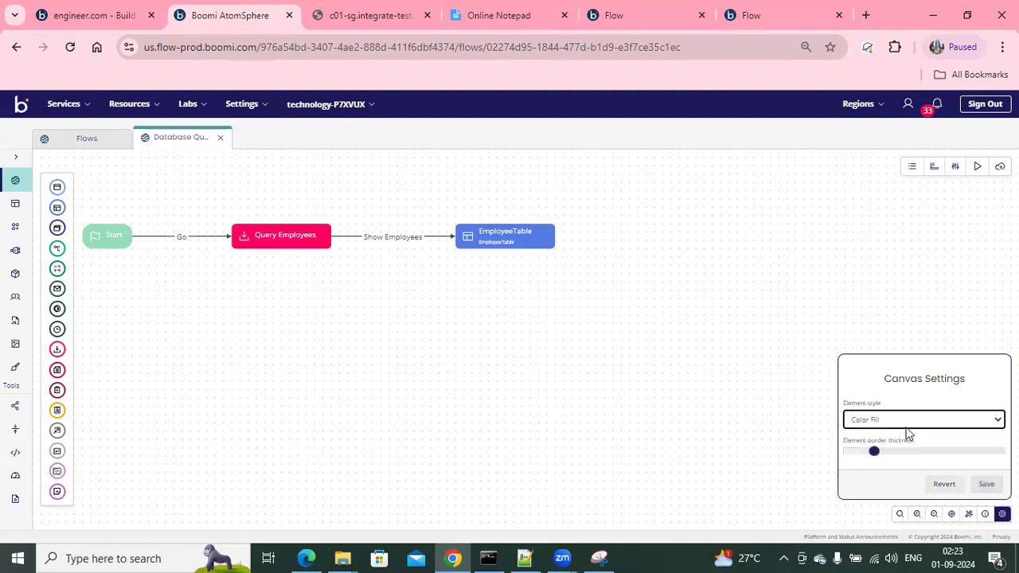
{"action": "left_click", "coordinate": [912, 422]}
{"action": "left_click", "coordinate": [899, 474]}
{"action": "left_click", "coordinate": [876, 420]}
{"action": "left_click", "coordinate": [894, 457]}
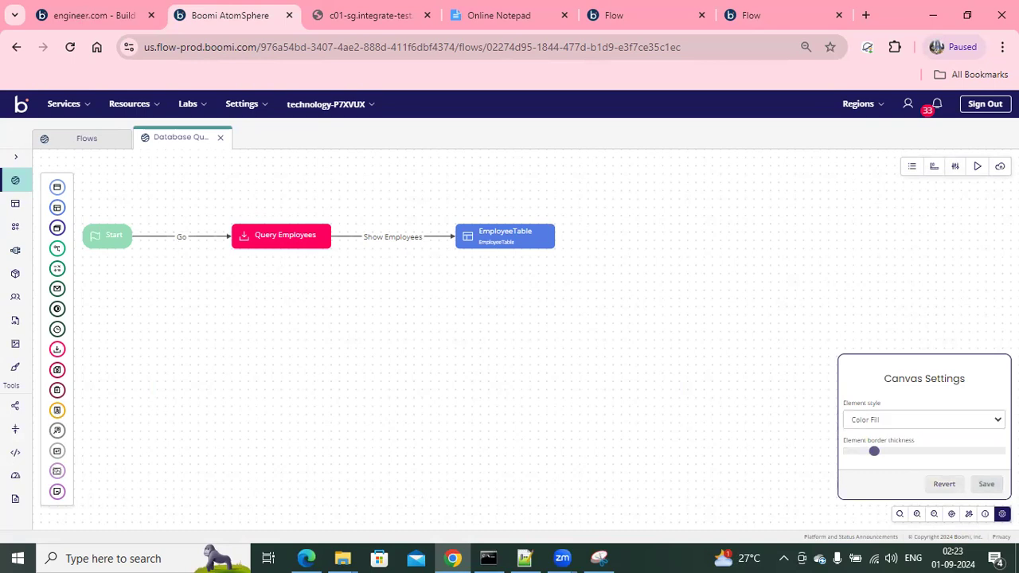
{"action": "left_click", "coordinate": [1002, 513]}
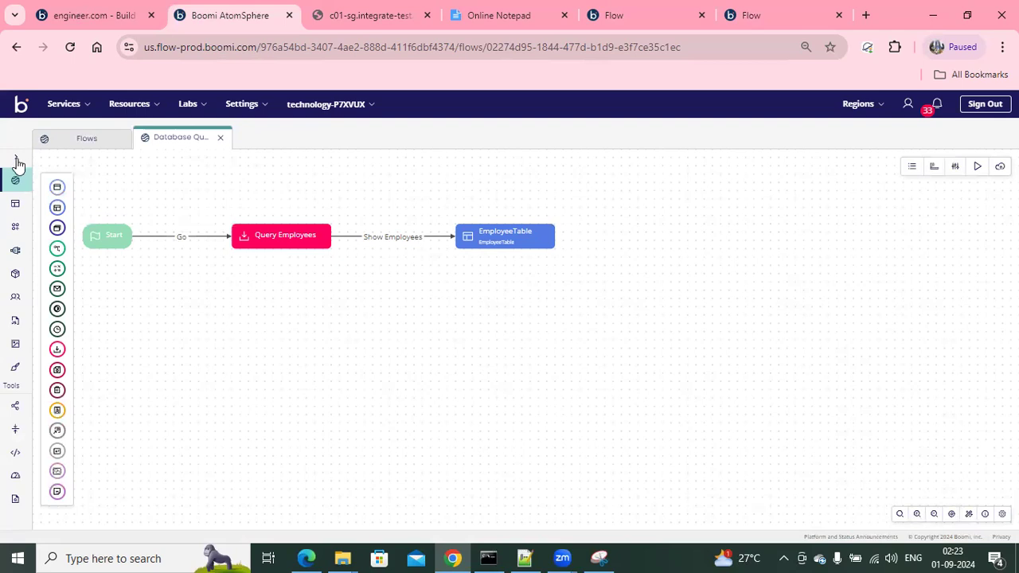
- Expand the side navigation and open the Connectors page
{"action": "left_click", "coordinate": [15, 157]}
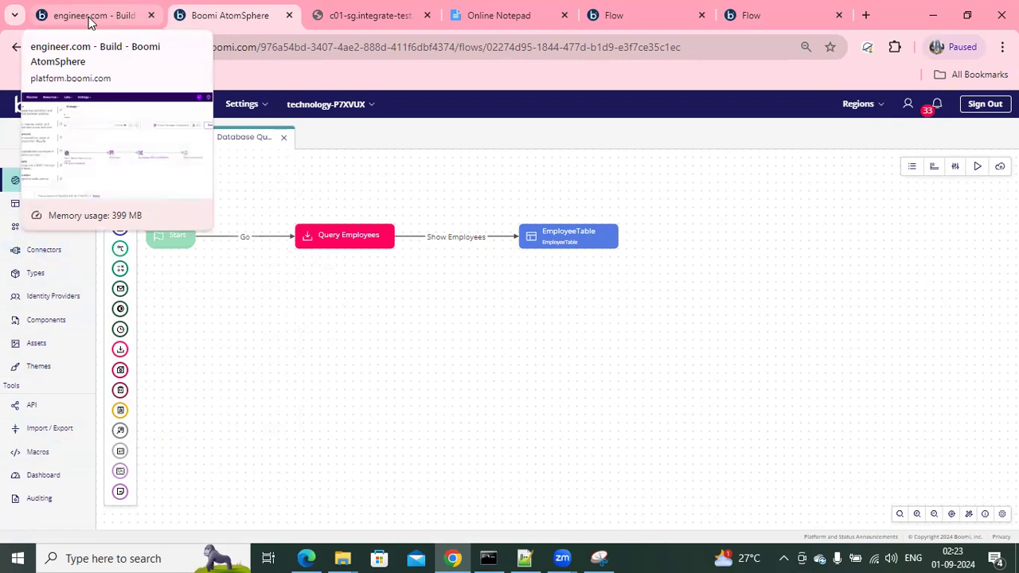
{"action": "left_click", "coordinate": [44, 255]}
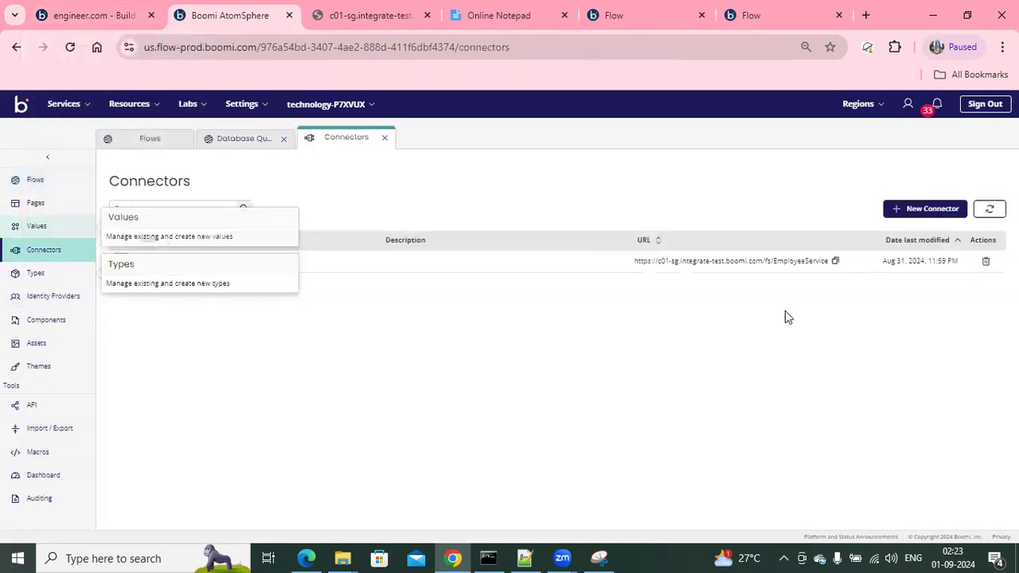
- Start a new Boomi Integration Service connector with The Boomi Singapore Integration Test Cloud as its Atom type
{"action": "left_click", "coordinate": [940, 210]}
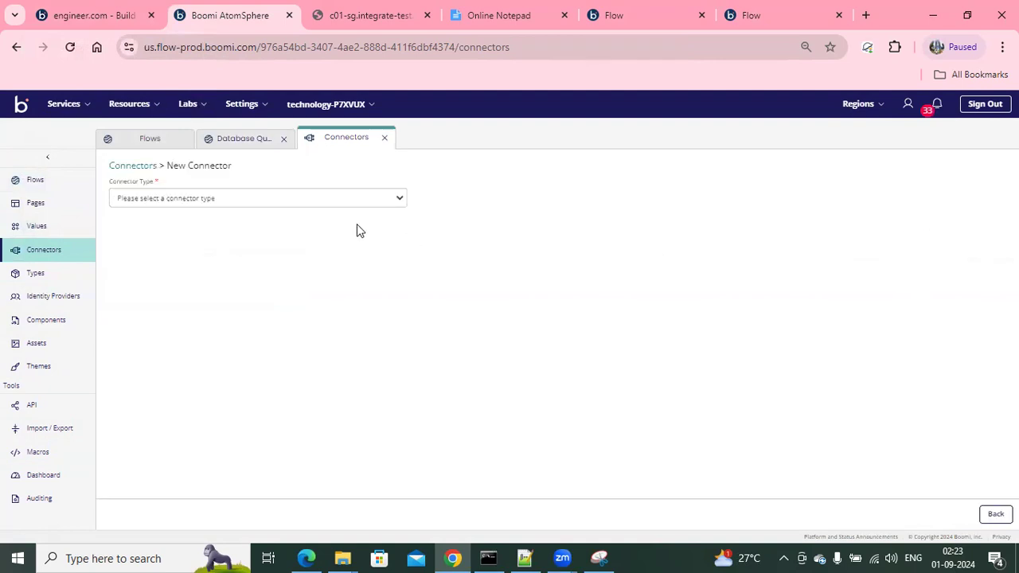
{"action": "left_click", "coordinate": [318, 201]}
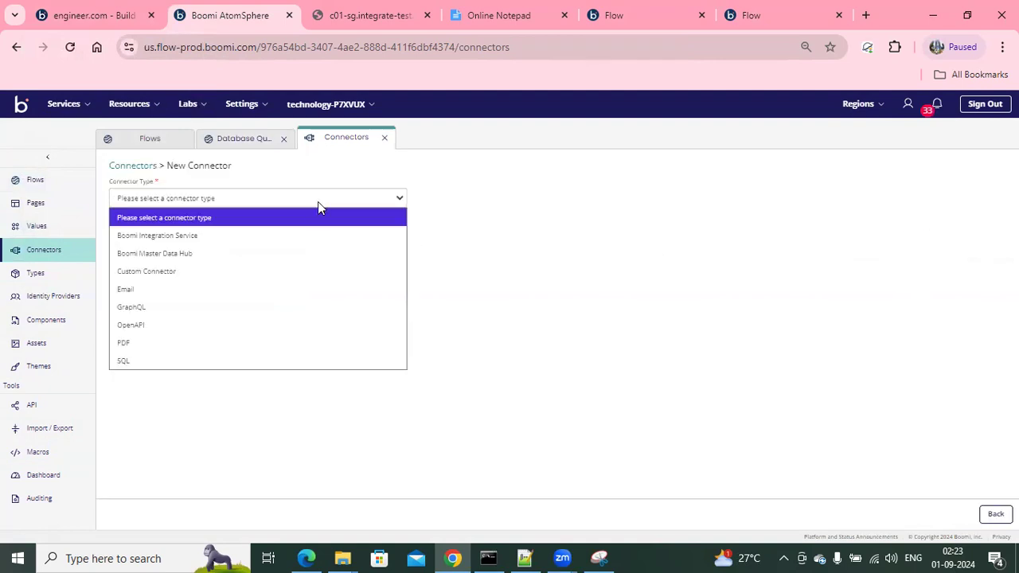
{"action": "left_click", "coordinate": [175, 236]}
{"action": "left_click", "coordinate": [195, 336]}
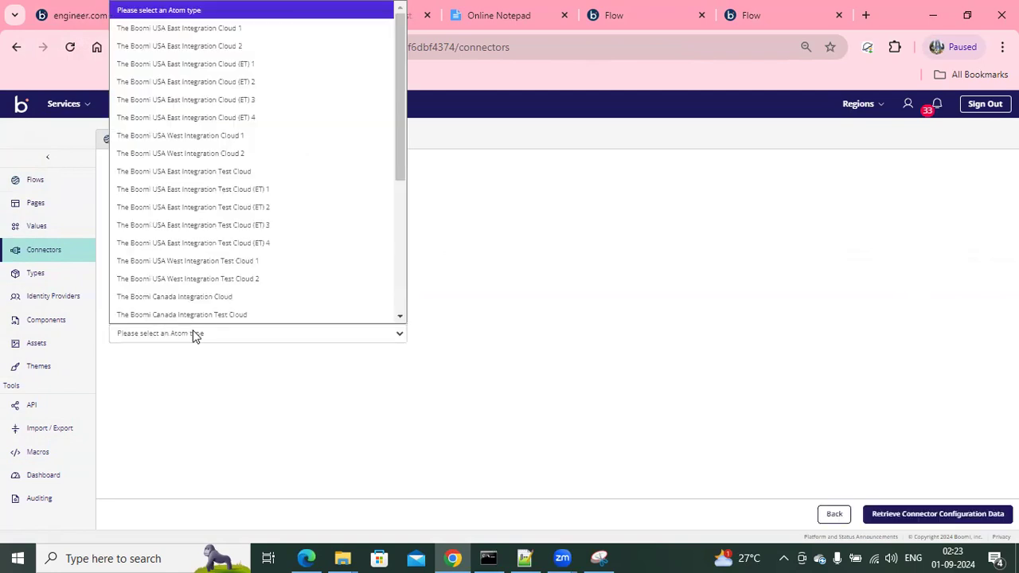
{"action": "left_click_drag", "start_coordinate": [401, 147], "coordinate": [401, 271]}
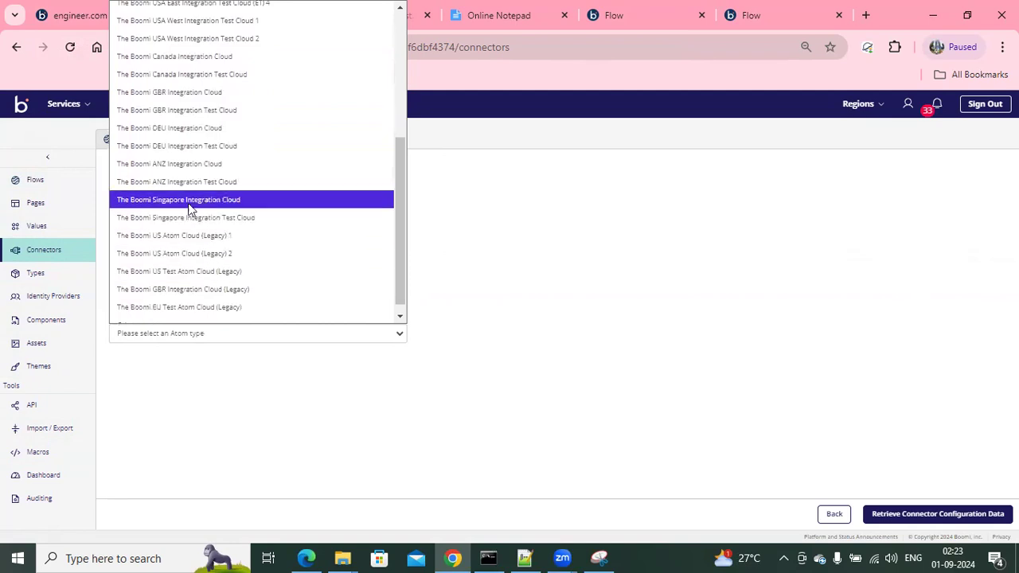
{"action": "left_click", "coordinate": [203, 219]}
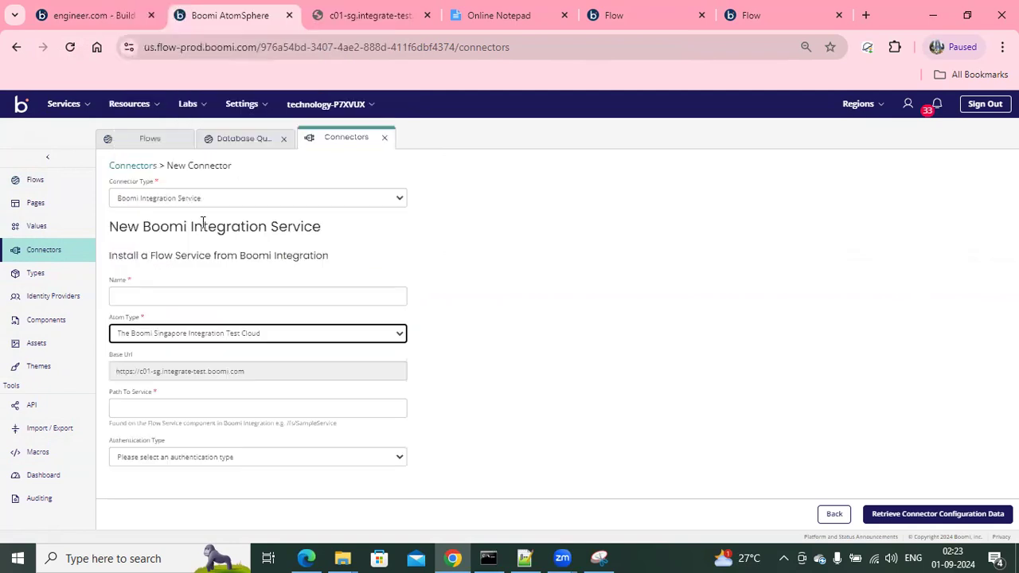
- Review the available Atom types and compare the connector's Base Url and Path To Service with the address in the c01-sg.integrate-test browser page
{"action": "left_click", "coordinate": [147, 342]}
{"action": "left_click_drag", "start_coordinate": [405, 176], "coordinate": [406, 265]}
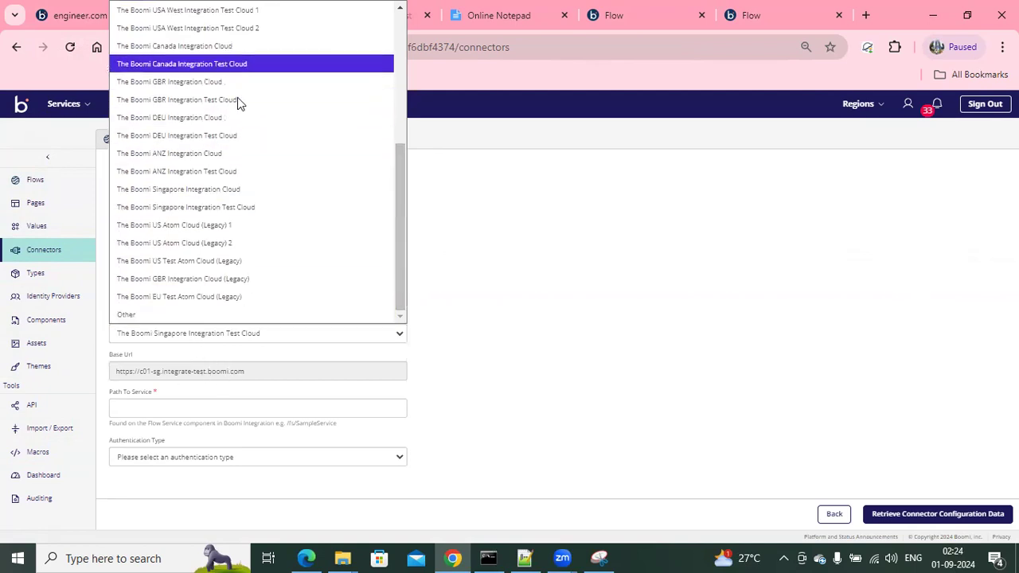
{"action": "left_click_drag", "start_coordinate": [271, 375], "coordinate": [114, 378]}
{"action": "left_click", "coordinate": [146, 407]}
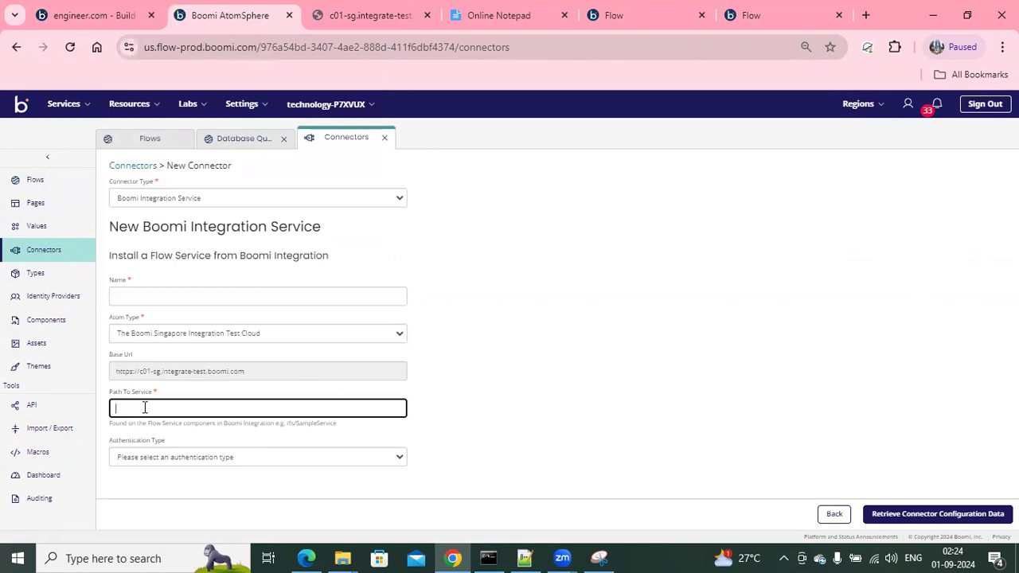
{"action": "left_click", "coordinate": [314, 24]}
{"action": "left_click_drag", "start_coordinate": [301, 49], "coordinate": [425, 48]}
{"action": "left_click", "coordinate": [229, 20]}
- Review the authentication type options and the Name field of the new connector
{"action": "left_click", "coordinate": [272, 459]}
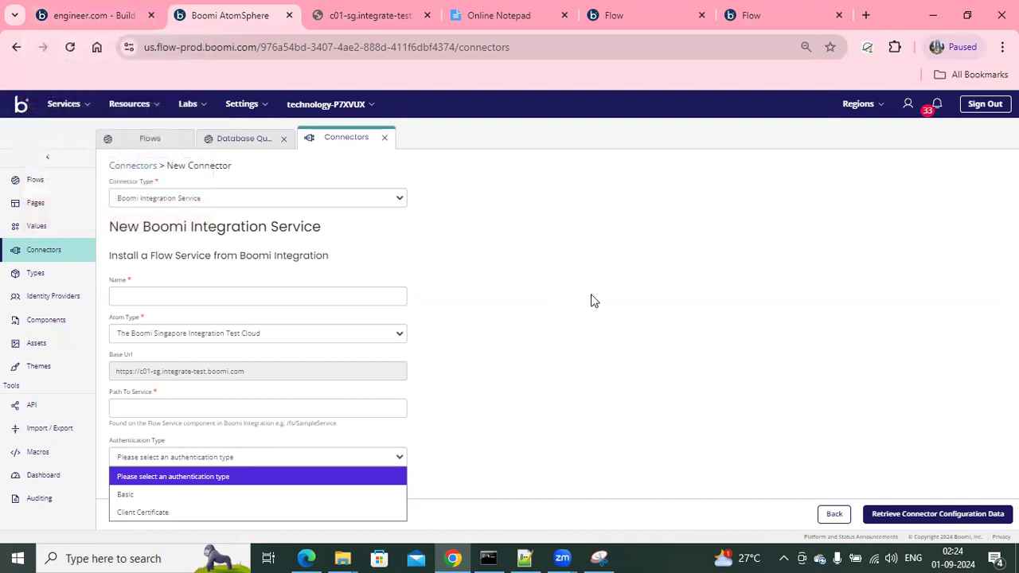
{"action": "left_click", "coordinate": [671, 313]}
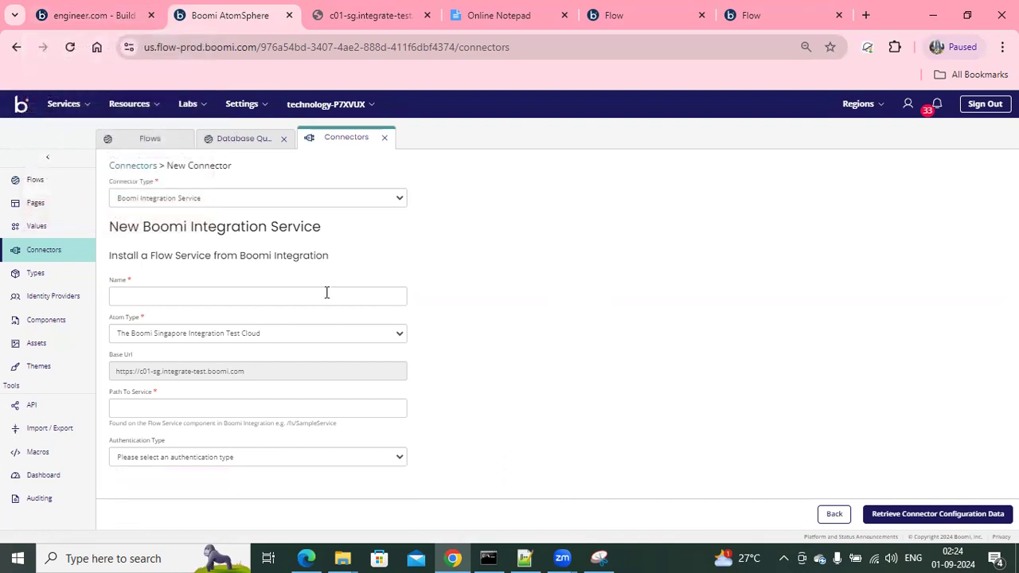
{"action": "left_click", "coordinate": [159, 296]}
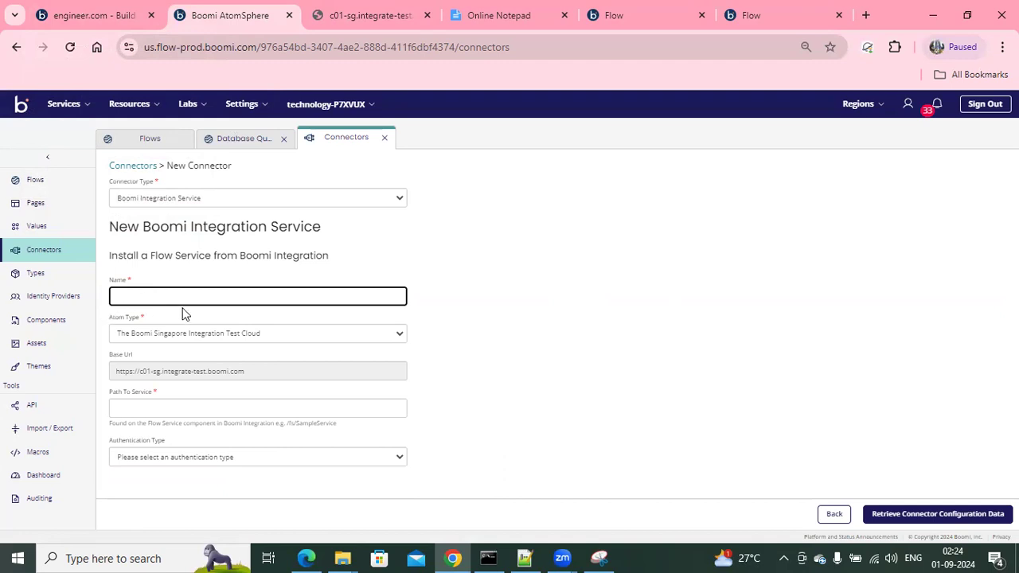
- Switch to Boomi Integration, open the Employee CRUD Operations flow service to view its Path to Service, and return to Boomi Flow
{"action": "left_click", "coordinate": [73, 21]}
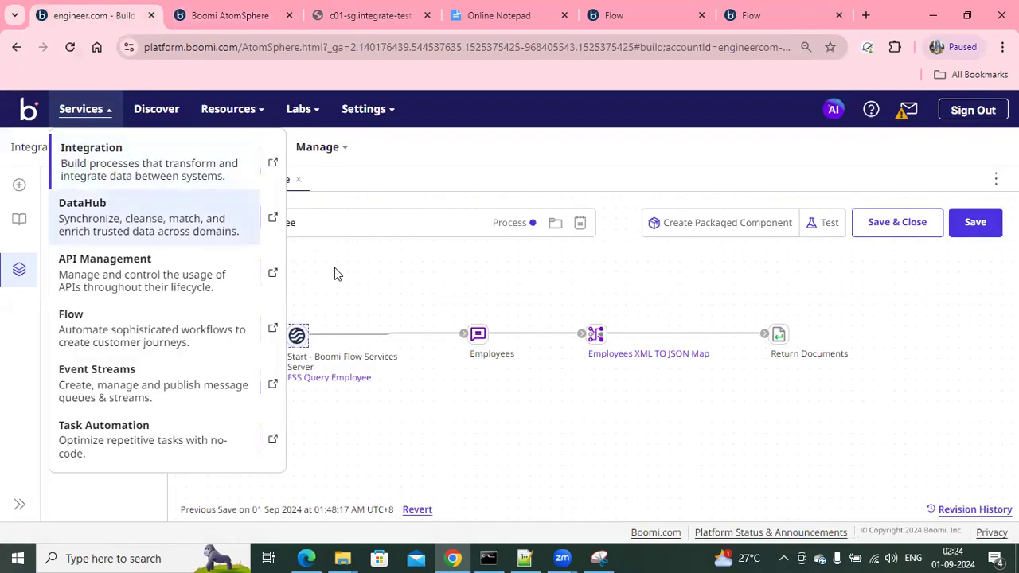
{"action": "left_click", "coordinate": [414, 180]}
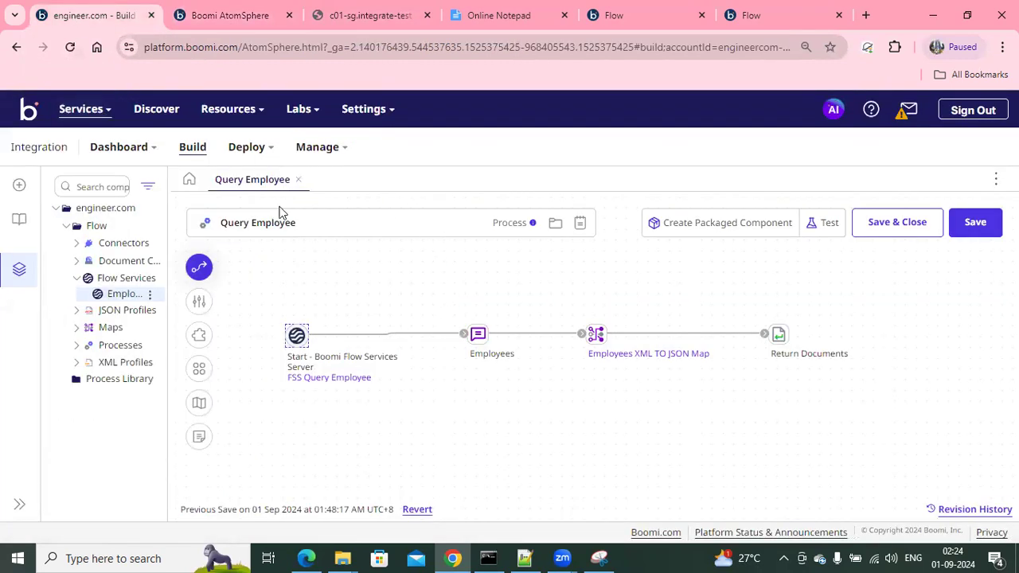
{"action": "left_click", "coordinate": [121, 294]}
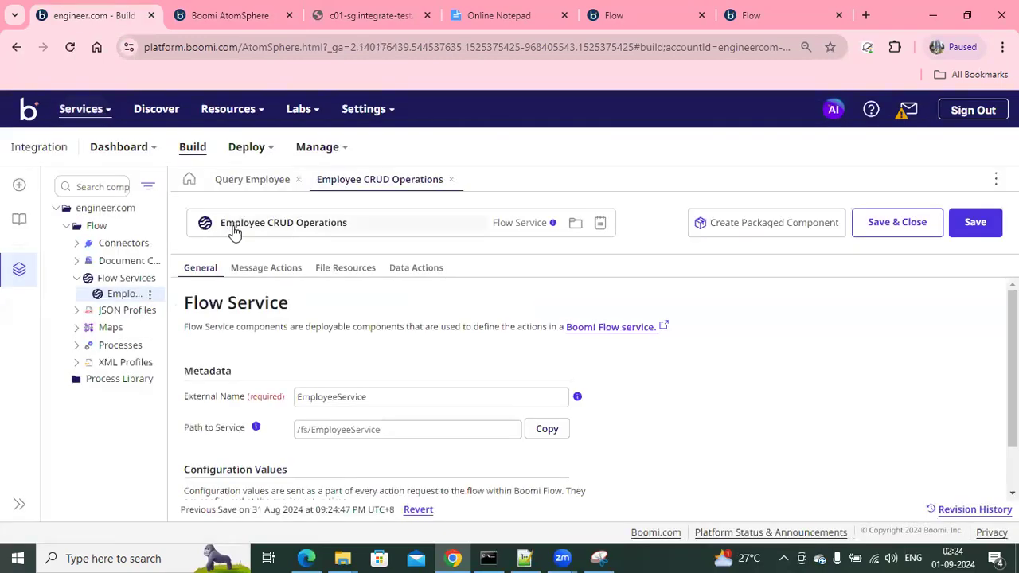
{"action": "left_click", "coordinate": [239, 17]}
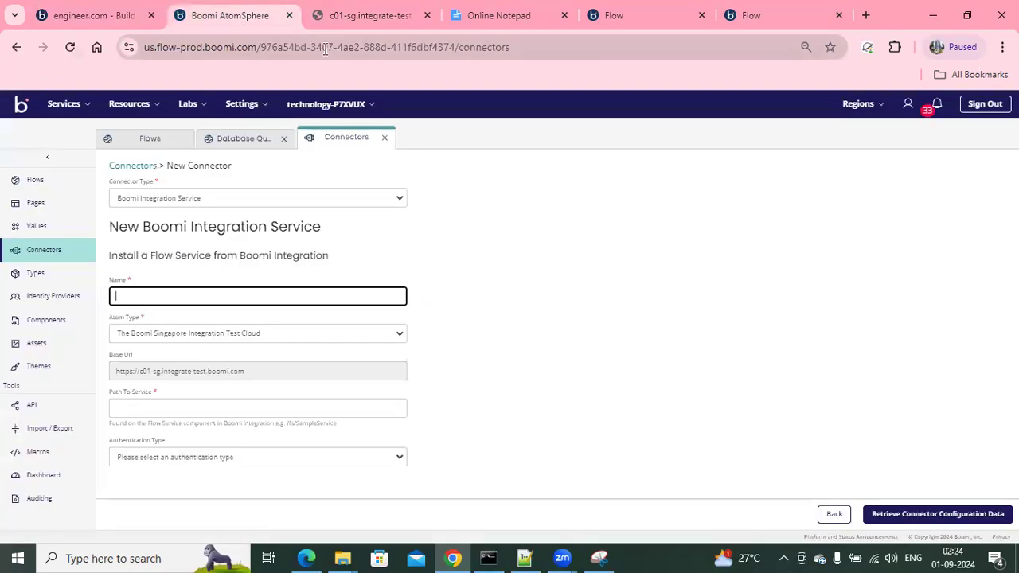
- Leave the new connector form and examine the existing EmployeeService connector's settings down to its Types section
{"action": "left_click", "coordinate": [833, 516]}
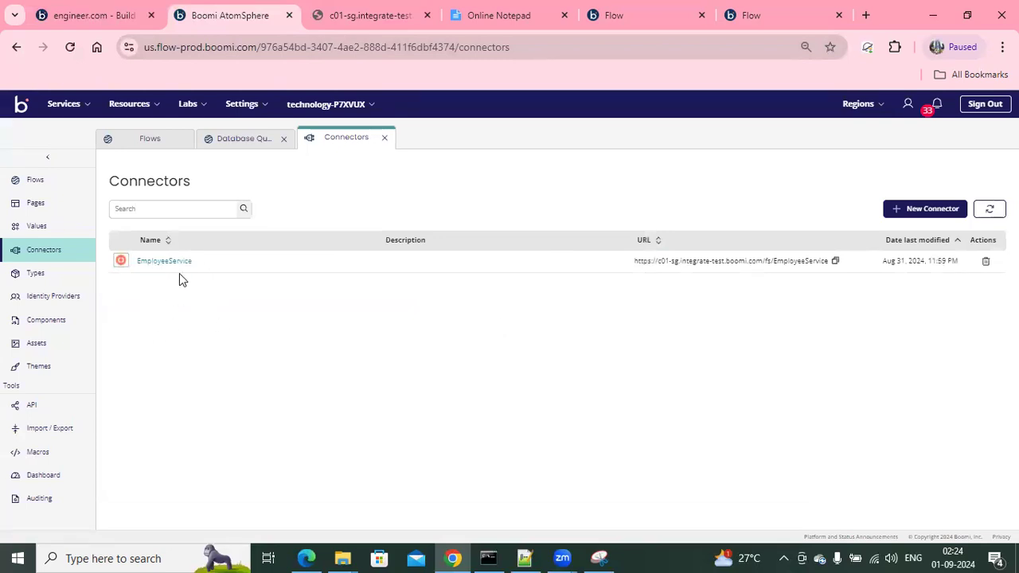
{"action": "left_click", "coordinate": [164, 263]}
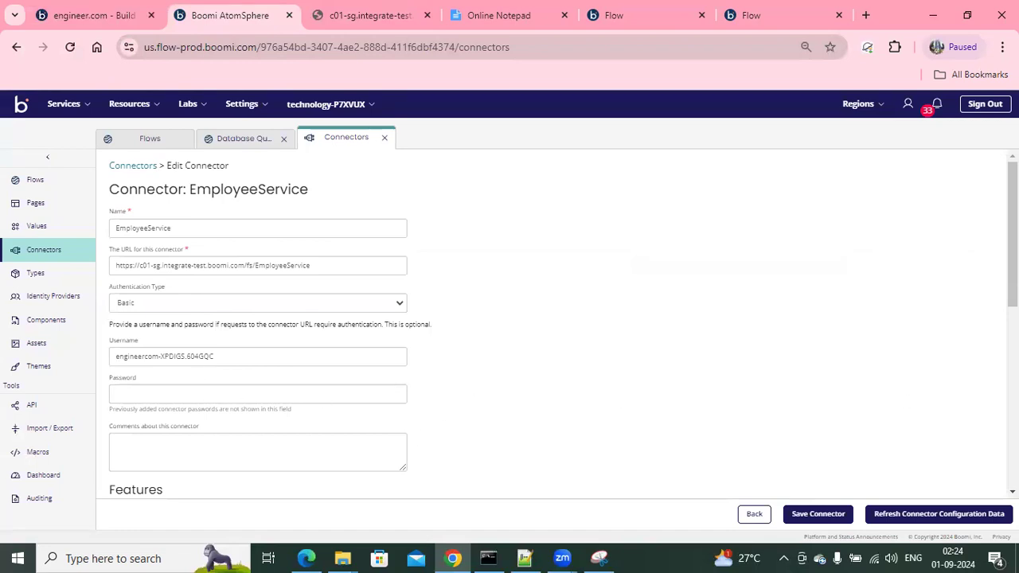
{"action": "scroll", "coordinate": [562, 324], "scroll_direction": "down", "scroll_amount": 4}
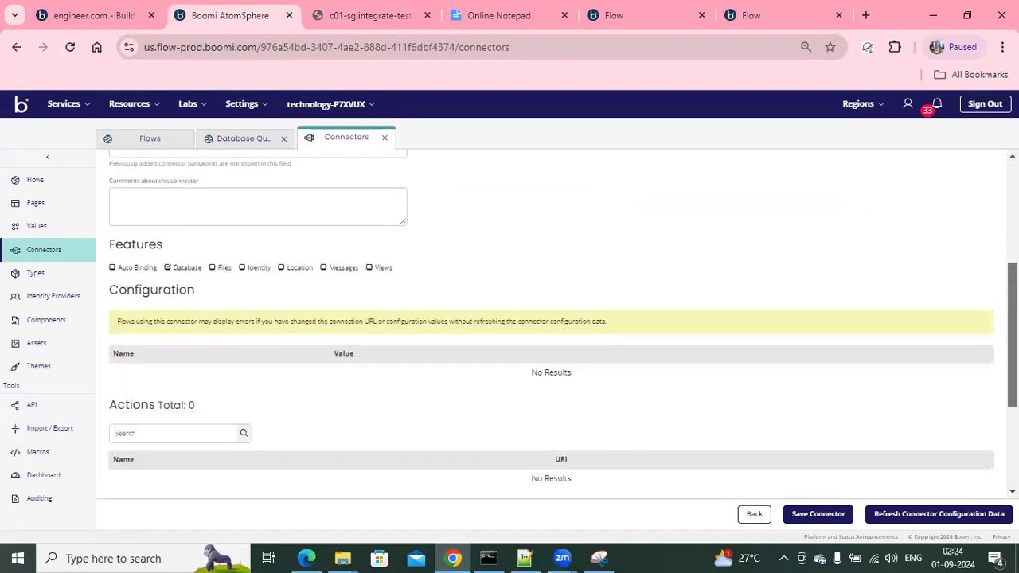
{"action": "scroll", "coordinate": [563, 324], "scroll_direction": "down", "scroll_amount": 2}
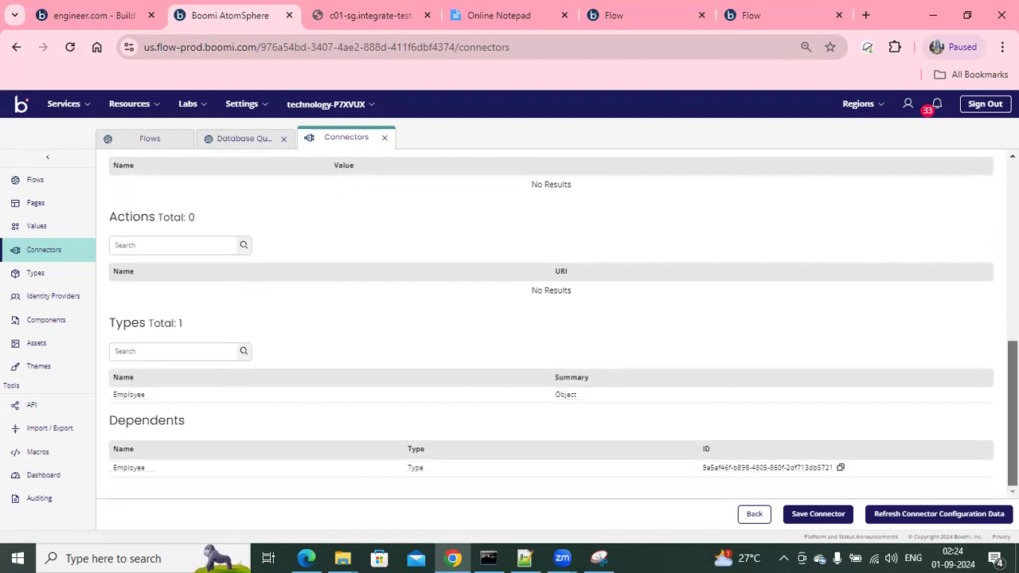
{"action": "left_click_drag", "start_coordinate": [113, 324], "coordinate": [172, 324]}
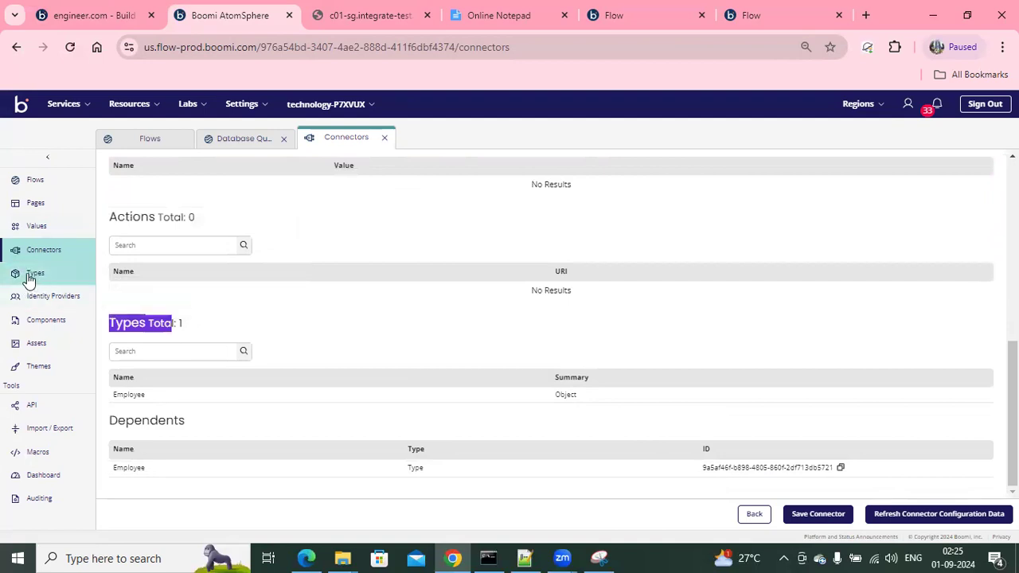
- Switch to Boomi Integration, widen the component tree and examine the File Resources and Data Actions of the Employee CRUD Operations flow service
{"action": "left_click", "coordinate": [94, 14]}
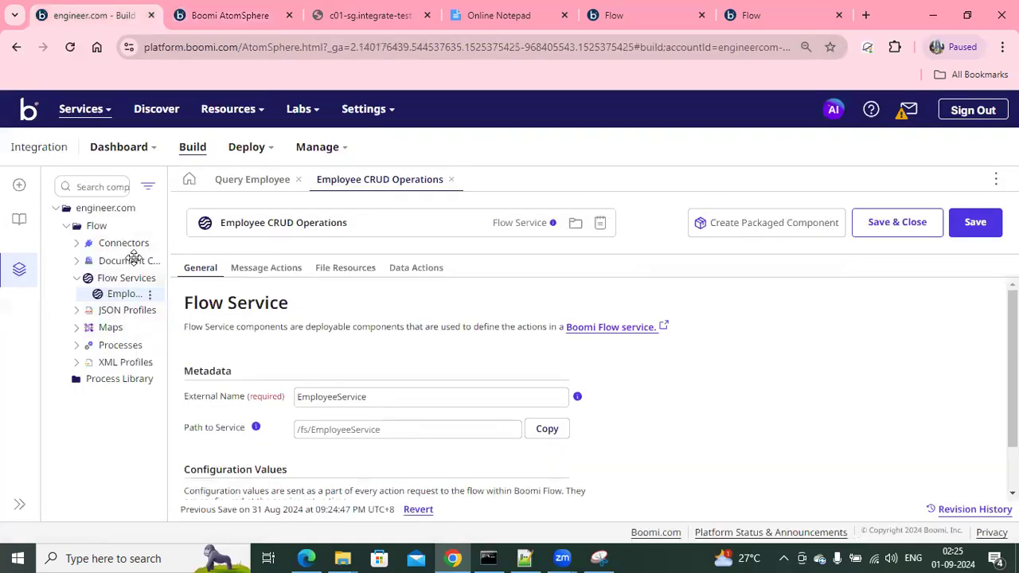
{"action": "left_click_drag", "start_coordinate": [166, 271], "coordinate": [204, 284]}
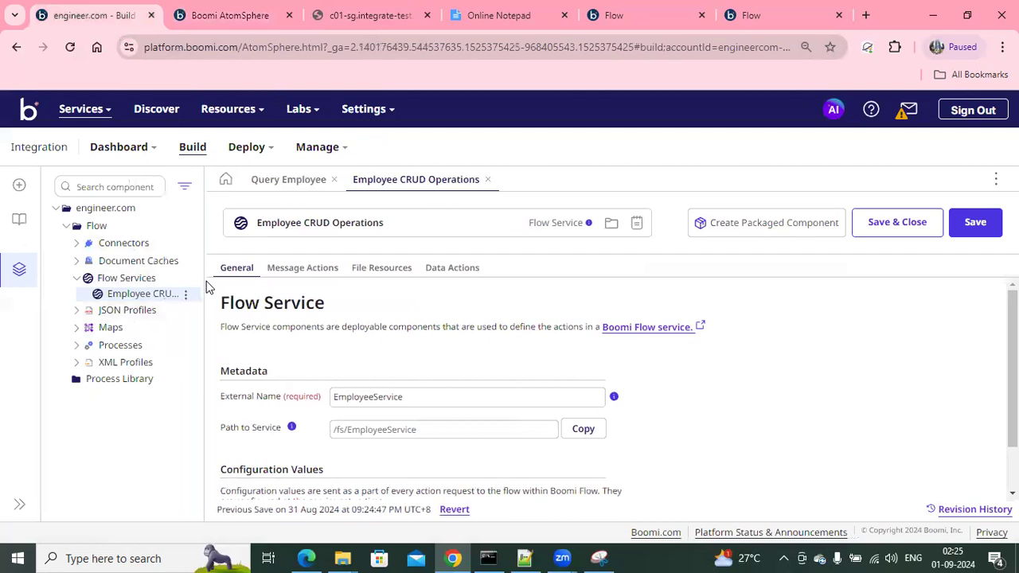
{"action": "left_click", "coordinate": [243, 15]}
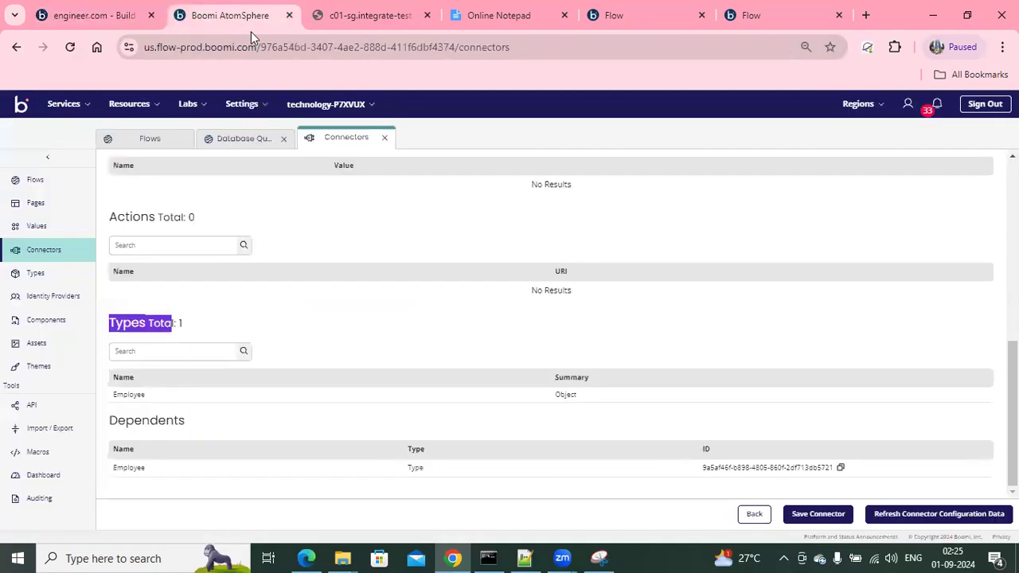
{"action": "left_click", "coordinate": [102, 21]}
{"action": "left_click", "coordinate": [382, 272]}
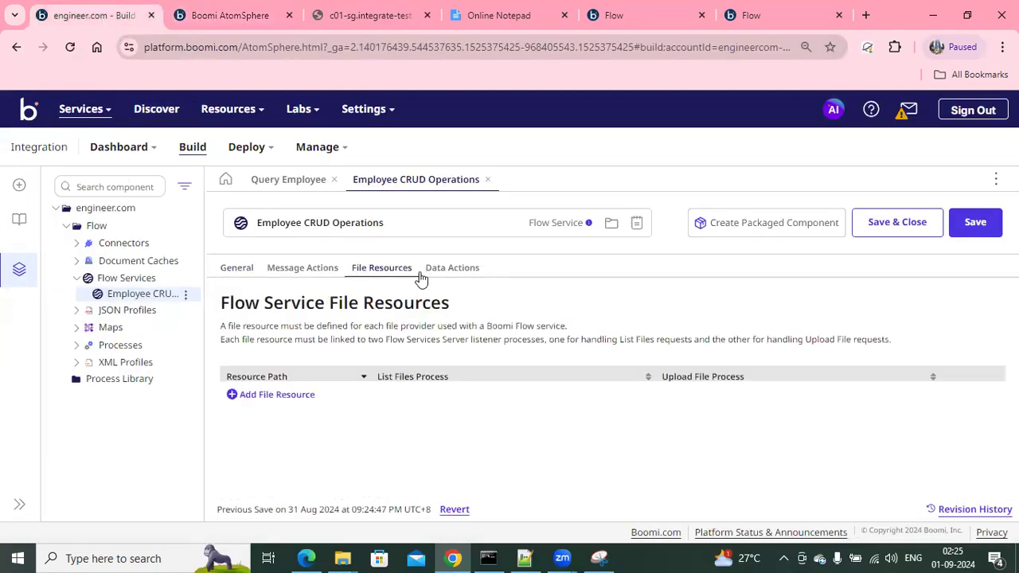
{"action": "left_click", "coordinate": [452, 271]}
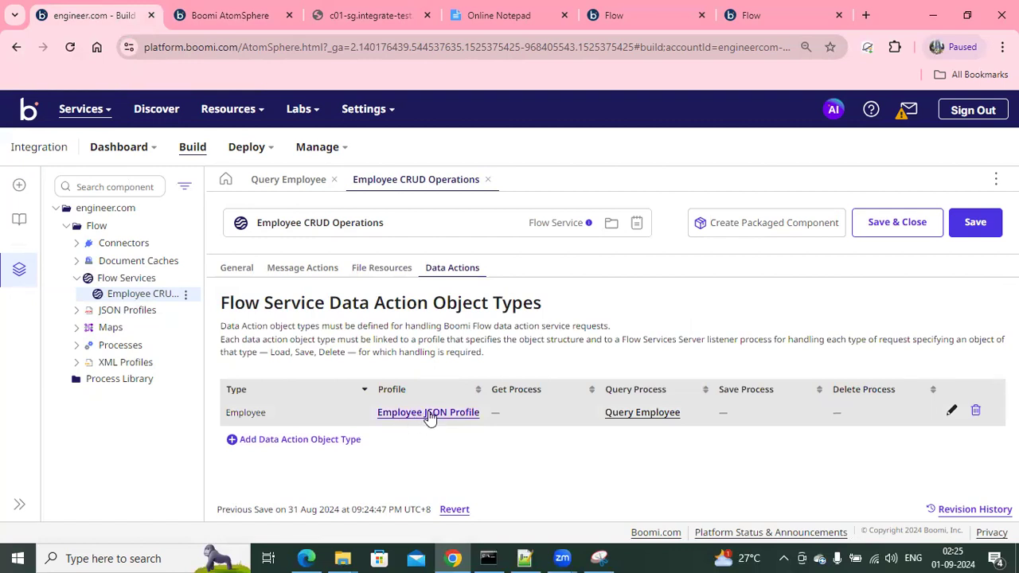
- Return to the EmployeeService connector in Boomi Flow and highlight the Employee entry among its types
{"action": "left_click", "coordinate": [227, 22]}
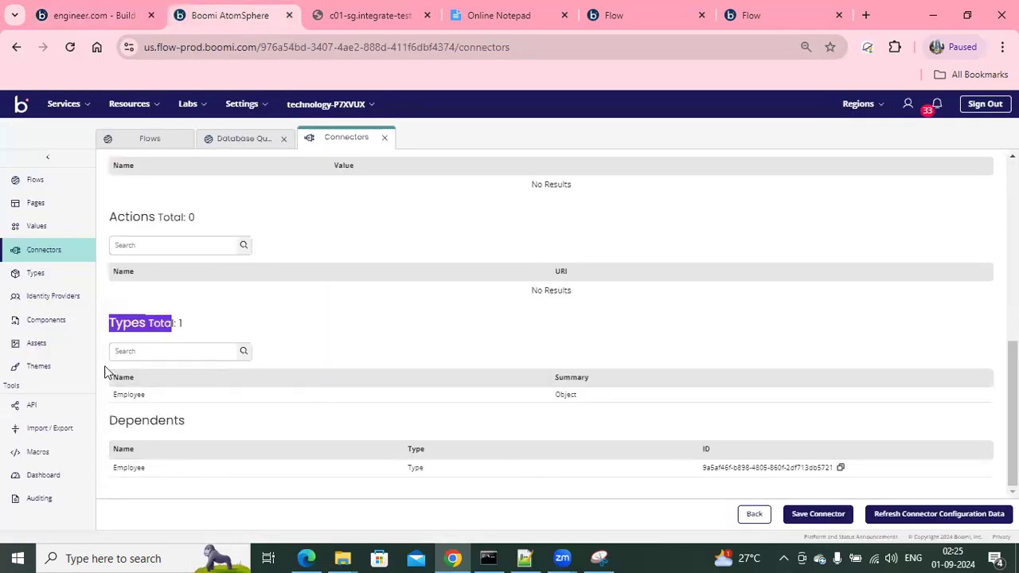
{"action": "left_click", "coordinate": [814, 516]}
{"action": "left_click_drag", "start_coordinate": [114, 394], "coordinate": [162, 402]}
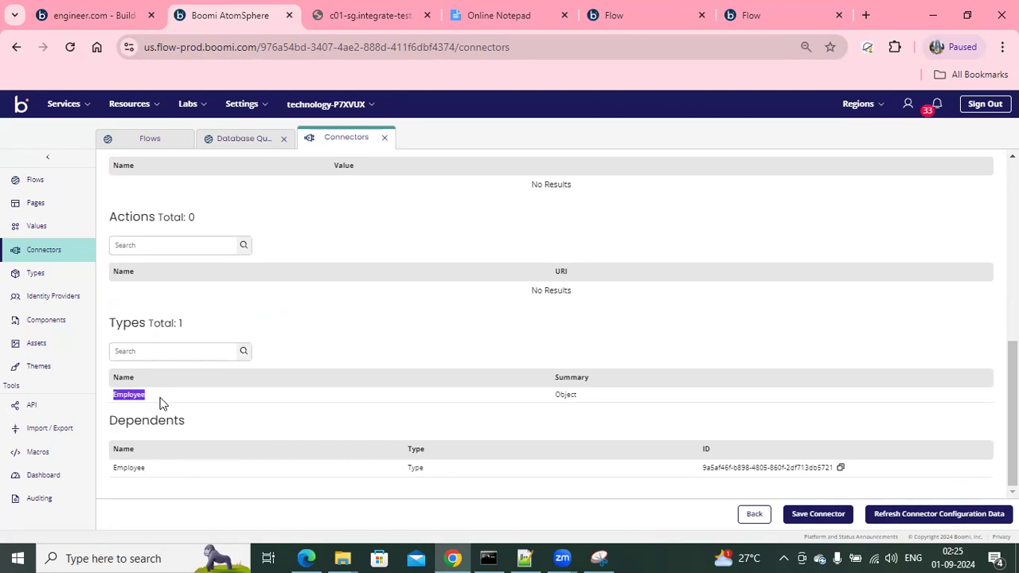
- Highlight the Employee type's Object summary, start a new type with a new property, and view the available property kinds
{"action": "left_click_drag", "start_coordinate": [555, 394], "coordinate": [588, 396]}
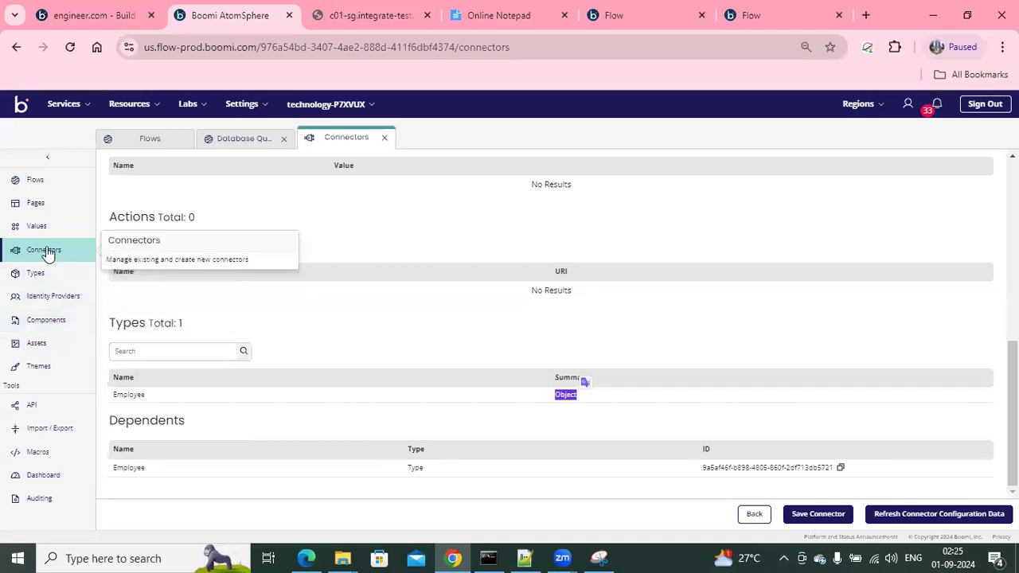
{"action": "left_click", "coordinate": [46, 279]}
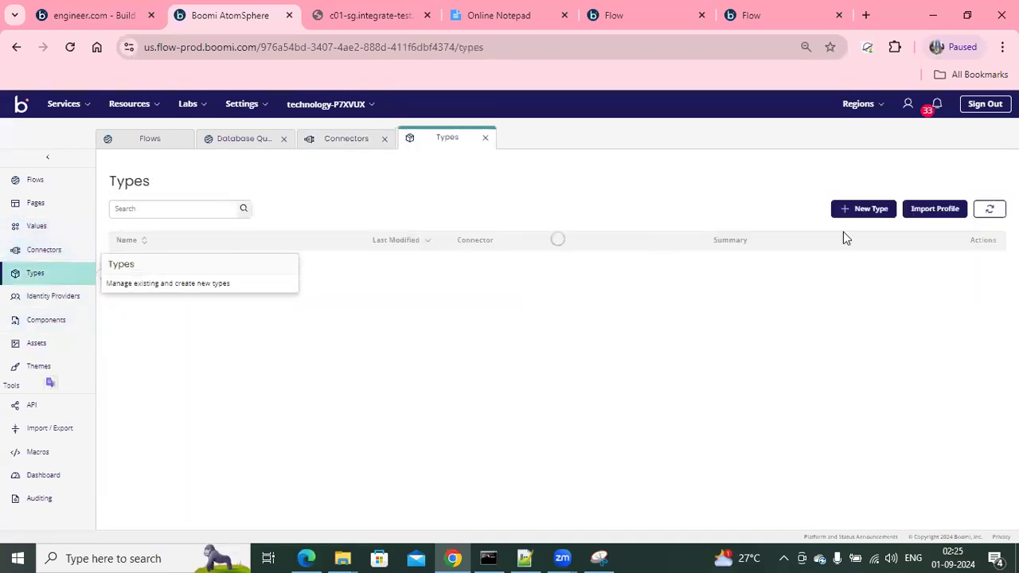
{"action": "left_click", "coordinate": [855, 212]}
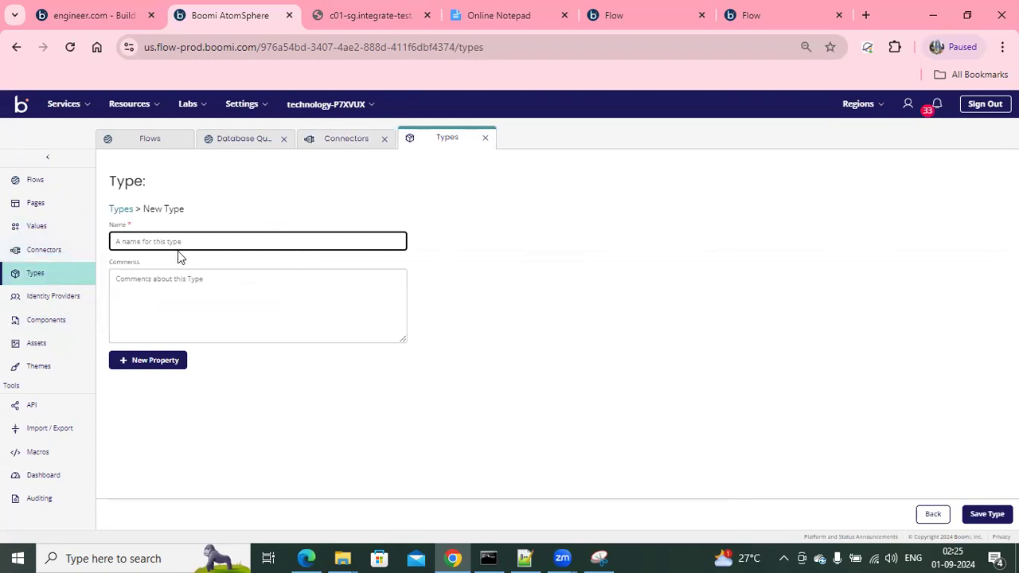
{"action": "left_click", "coordinate": [153, 365]}
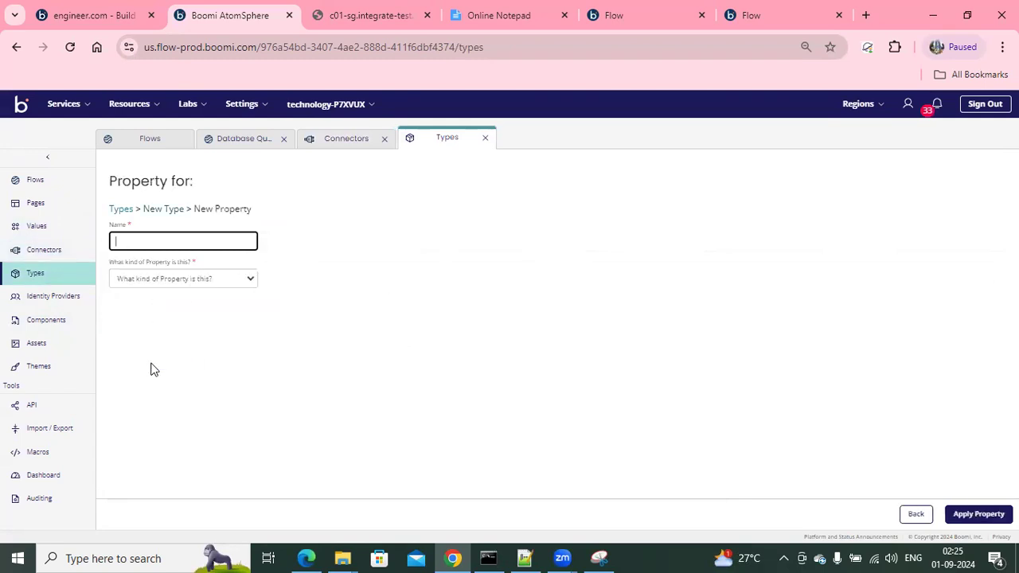
{"action": "left_click", "coordinate": [184, 284]}
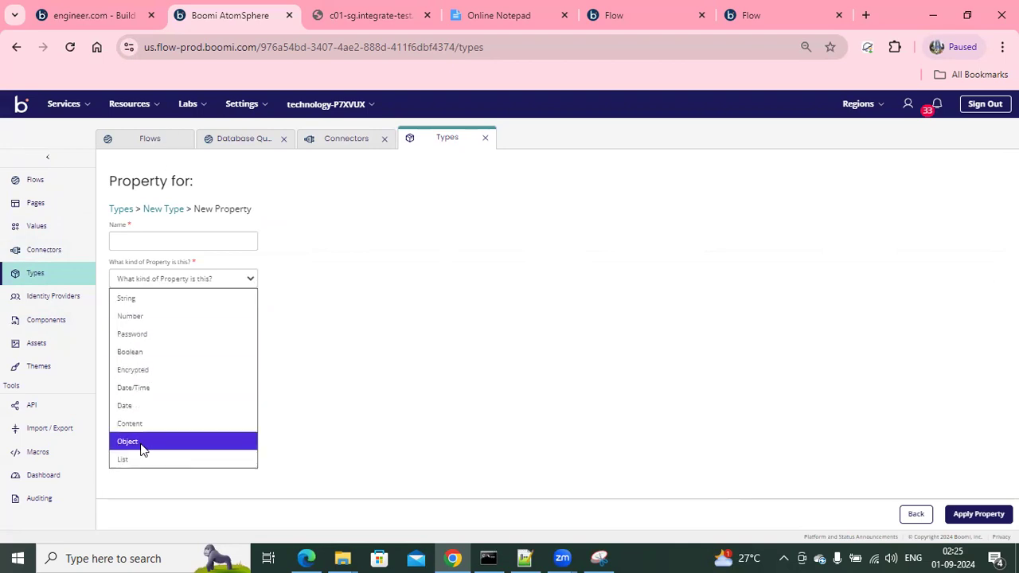
- Check the flow service's data actions in Boomi Integration, try a List property of Employee values in Boomi Flow, and discard the new type
{"action": "left_click", "coordinate": [111, 17]}
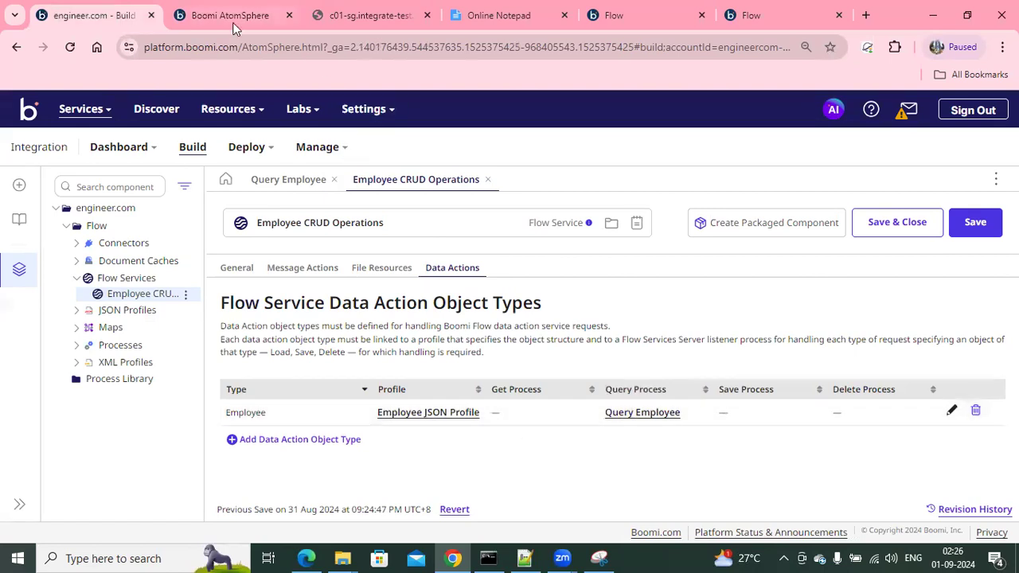
{"action": "key", "text": "ctrl+Tab"}
{"action": "left_click", "coordinate": [191, 283]}
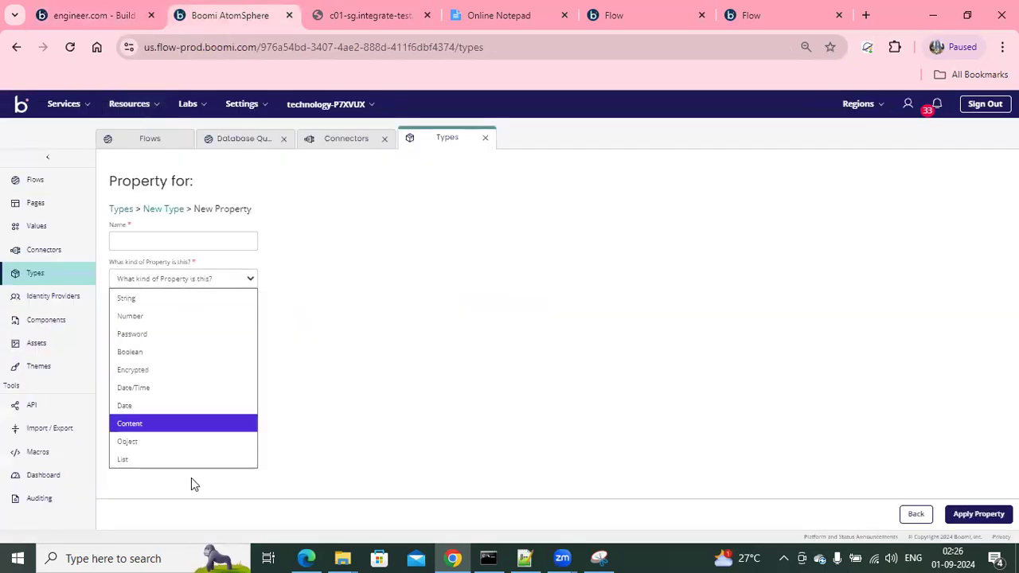
{"action": "left_click", "coordinate": [155, 460]}
{"action": "left_click", "coordinate": [170, 315]}
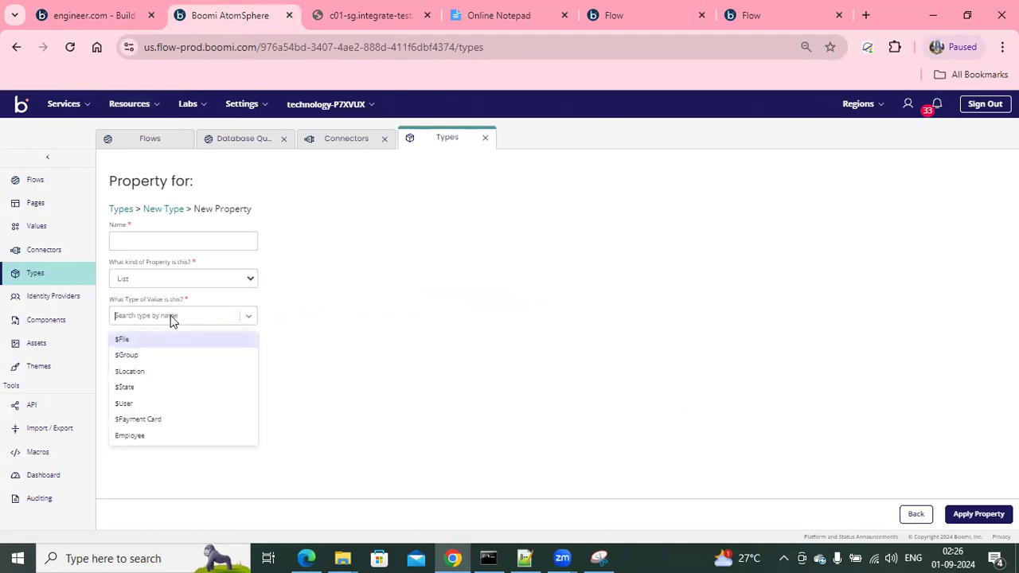
{"action": "left_click", "coordinate": [155, 440]}
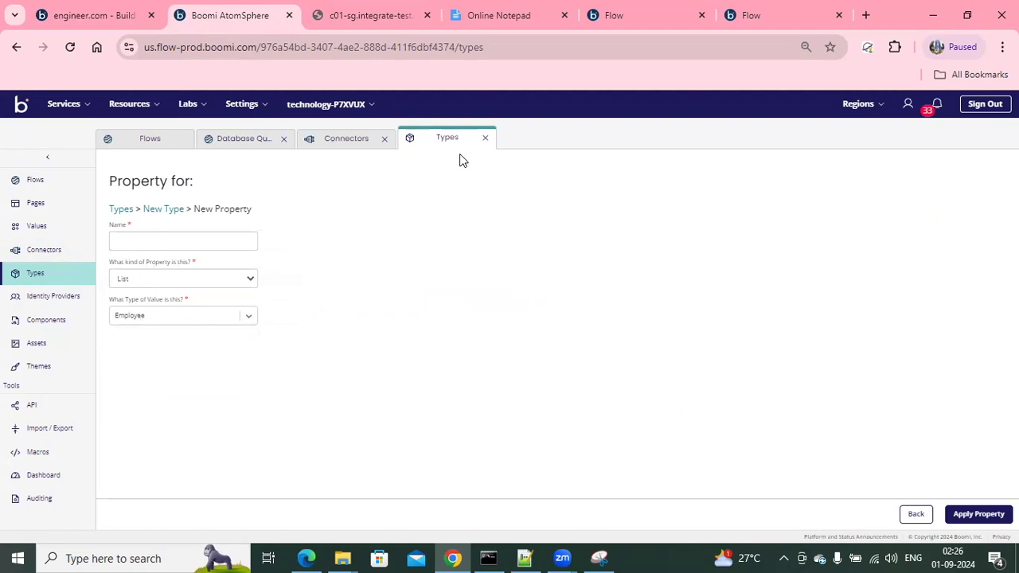
{"action": "left_click", "coordinate": [485, 140]}
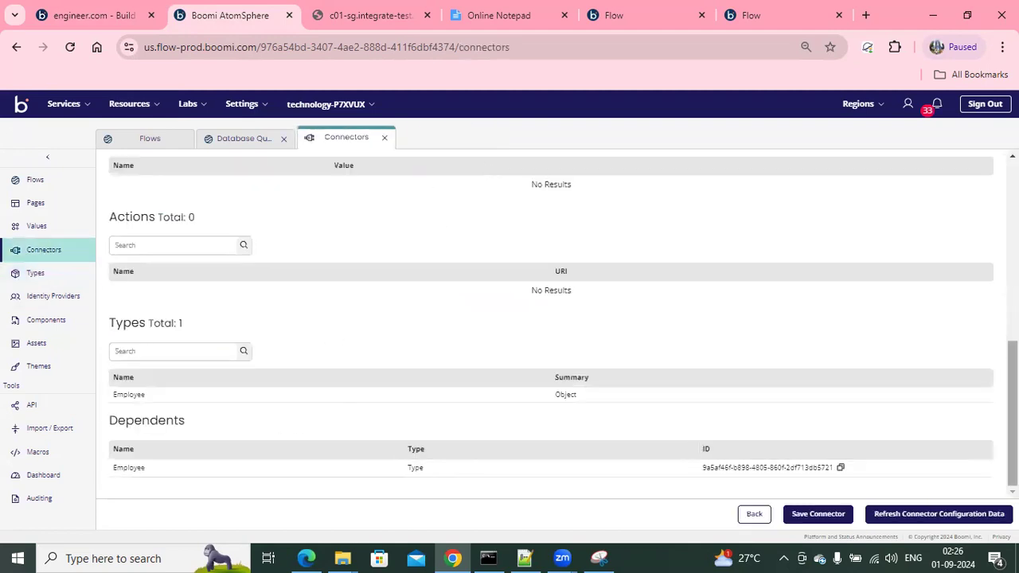
- Highlight the Employee dependent of the EmployeeService connector, and open the Employee type to examine its properties
{"action": "left_click_drag", "start_coordinate": [115, 469], "coordinate": [187, 478]}
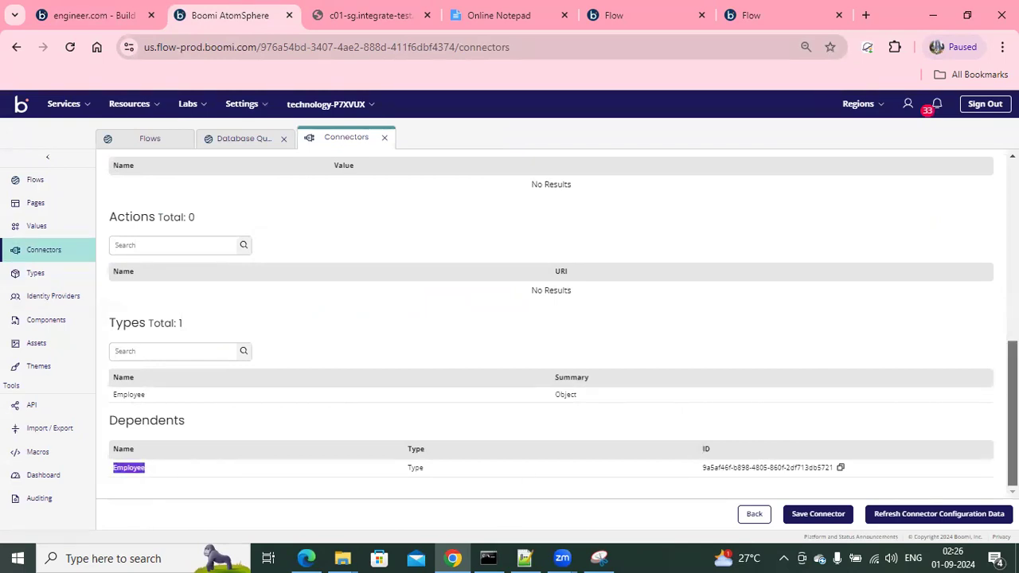
{"action": "scroll", "coordinate": [229, 357], "scroll_direction": "up", "scroll_amount": 3}
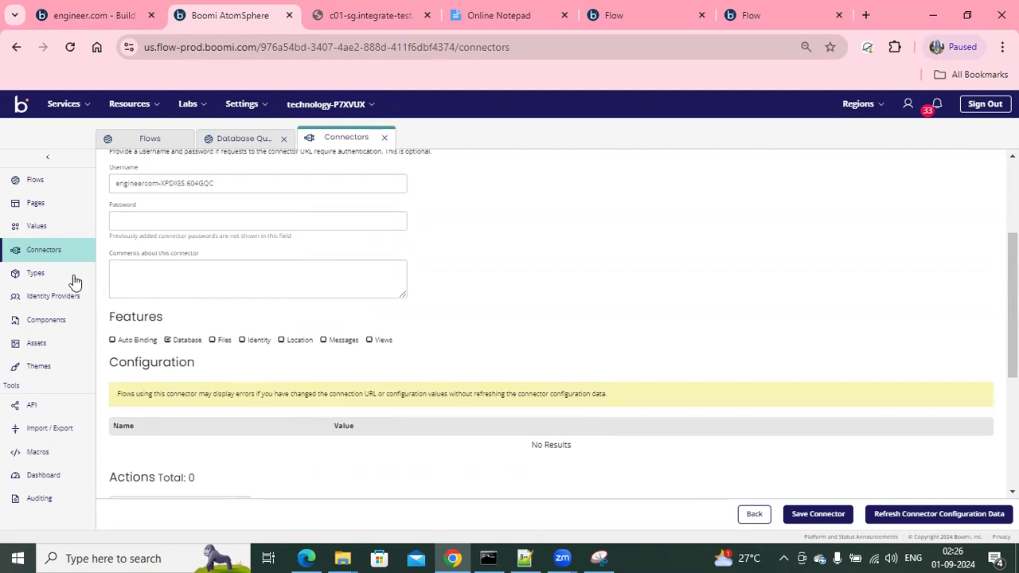
{"action": "left_click", "coordinate": [64, 281]}
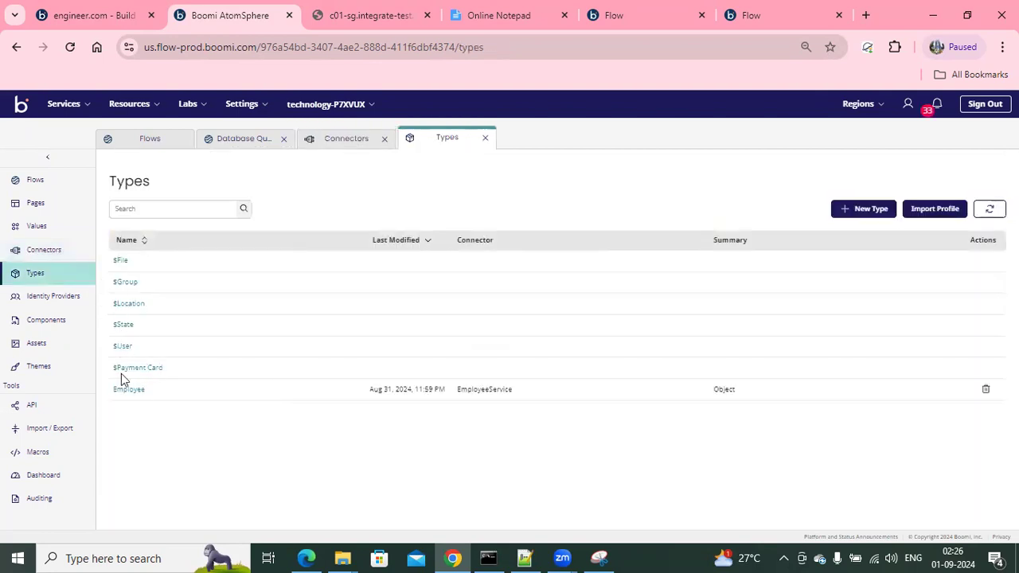
{"action": "left_click", "coordinate": [123, 391]}
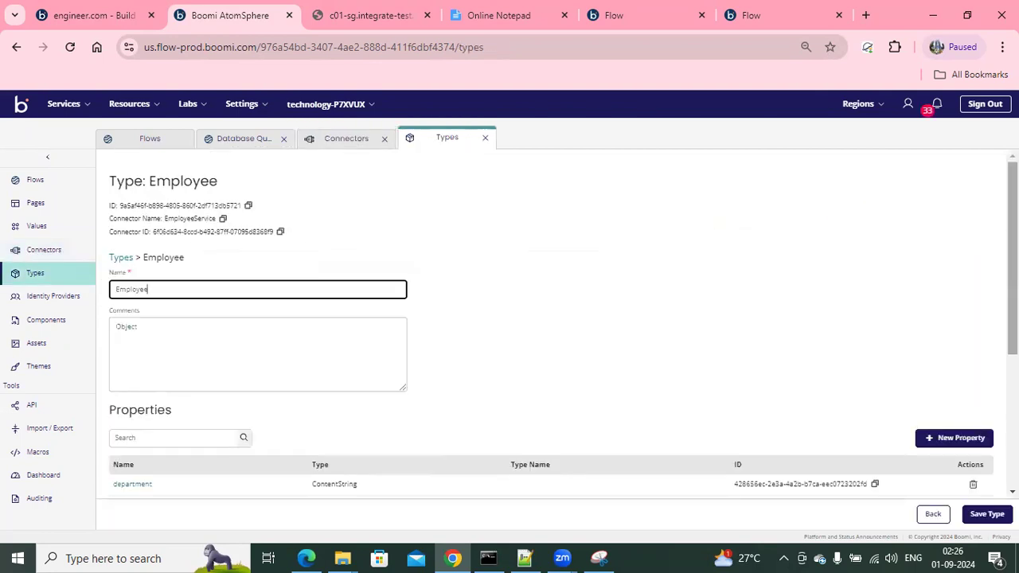
{"action": "scroll", "coordinate": [143, 358], "scroll_direction": "down", "scroll_amount": 2}
{"action": "scroll", "coordinate": [425, 425], "scroll_direction": "down", "scroll_amount": 1}
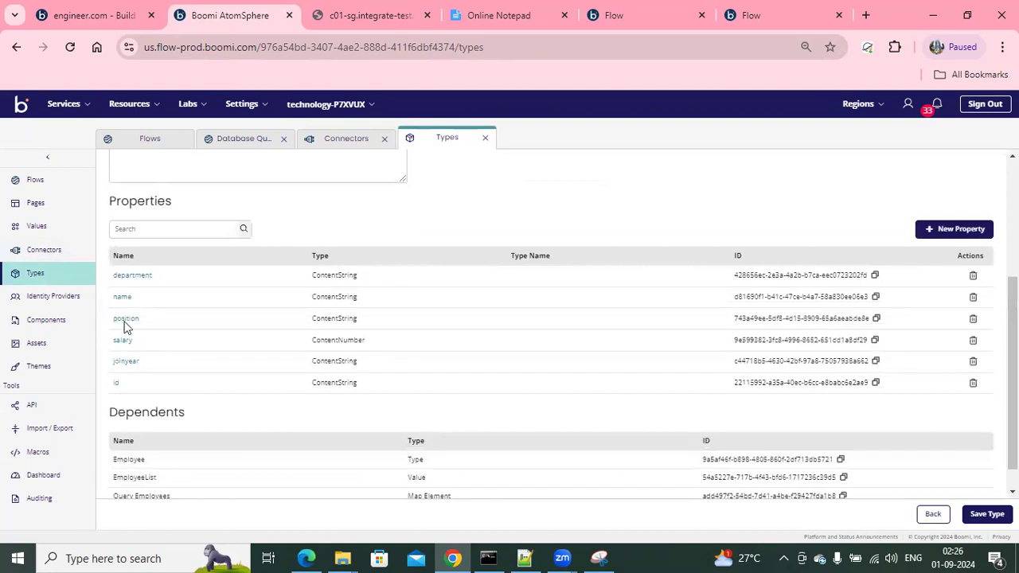
- Switch to Boomi Integration, open the Employee JSON Profile from the data action, and expand its Object element
{"action": "left_click", "coordinate": [91, 15]}
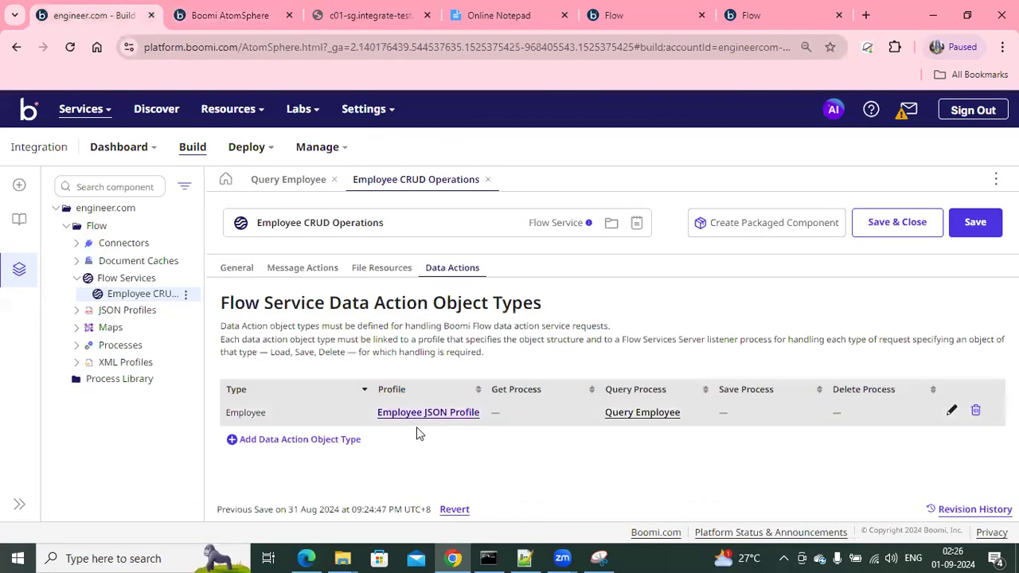
{"action": "left_click", "coordinate": [458, 412]}
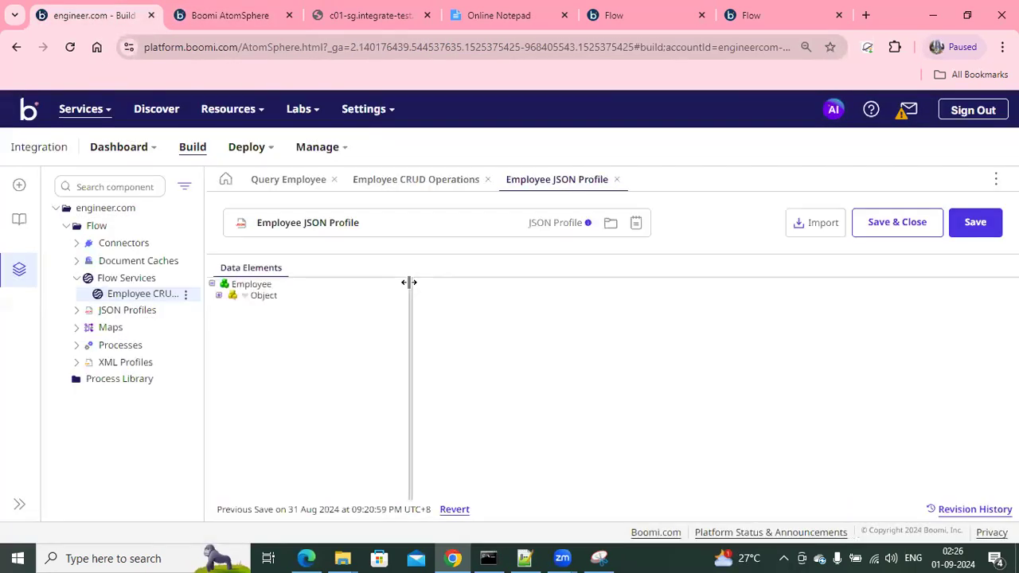
{"action": "left_click", "coordinate": [220, 297]}
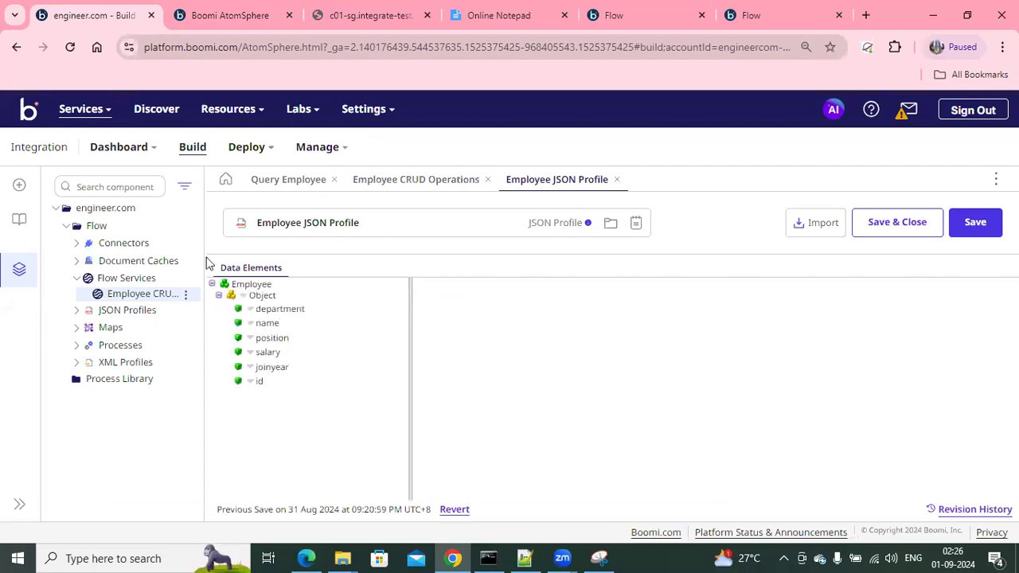
- Return to the Employee type in Boomi Flow and highlight its type name, connector ID, connector name and type ID
{"action": "left_click", "coordinate": [213, 16]}
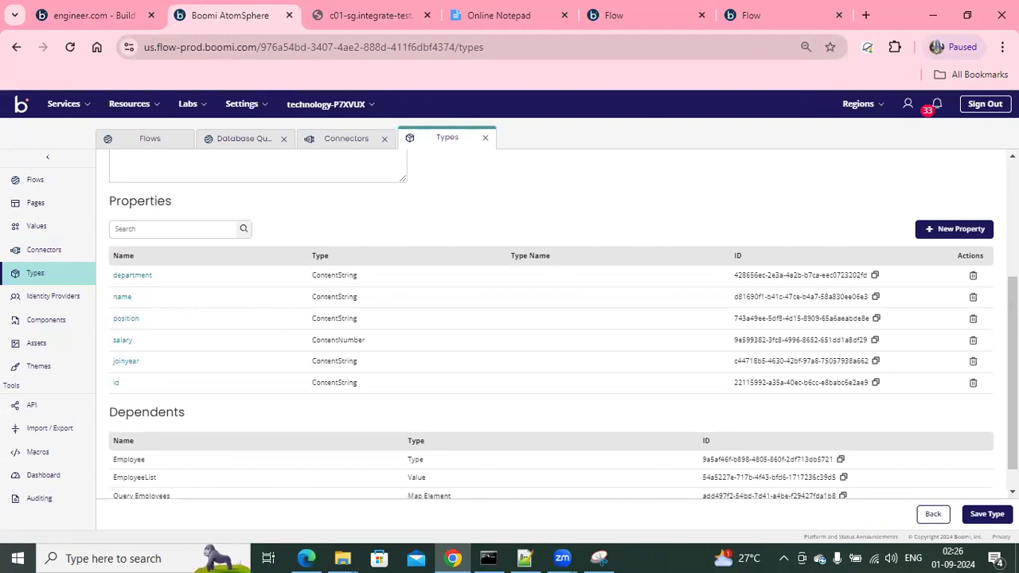
{"action": "scroll", "coordinate": [1013, 374], "scroll_direction": "down", "scroll_amount": 1}
{"action": "scroll", "coordinate": [228, 321], "scroll_direction": "up", "scroll_amount": 3}
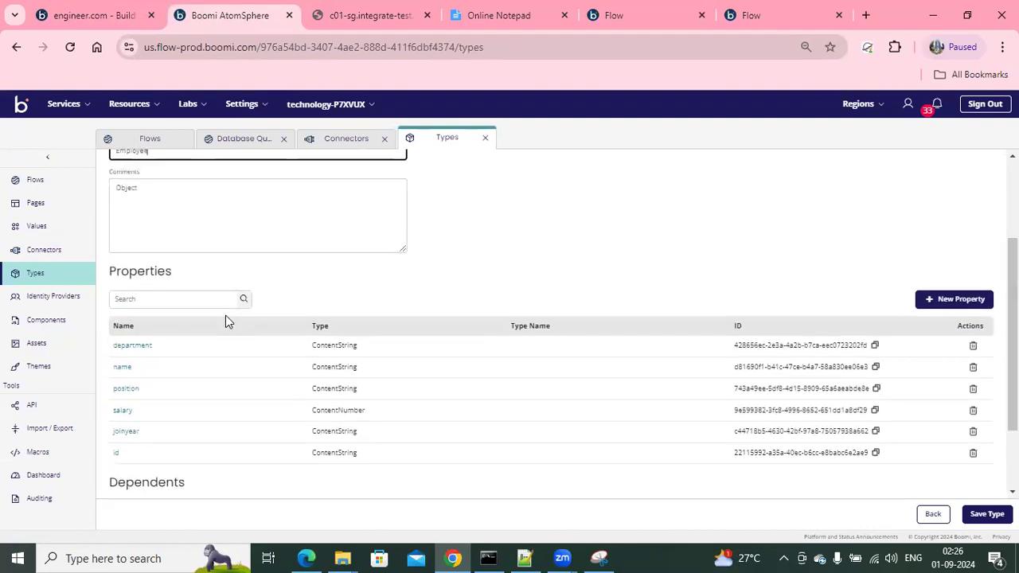
{"action": "scroll", "coordinate": [222, 299], "scroll_direction": "up", "scroll_amount": 4}
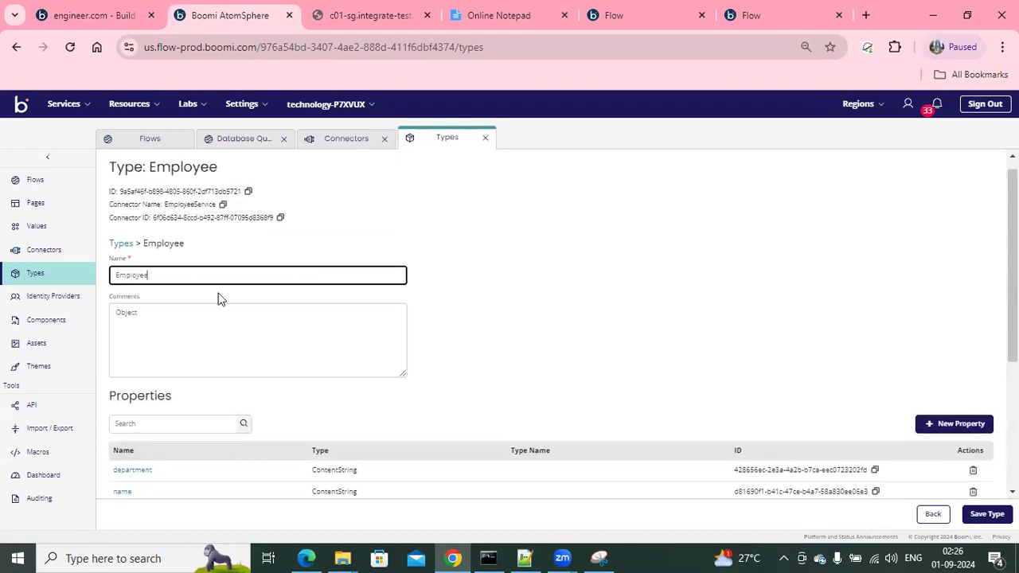
{"action": "left_click_drag", "start_coordinate": [151, 170], "coordinate": [223, 172]}
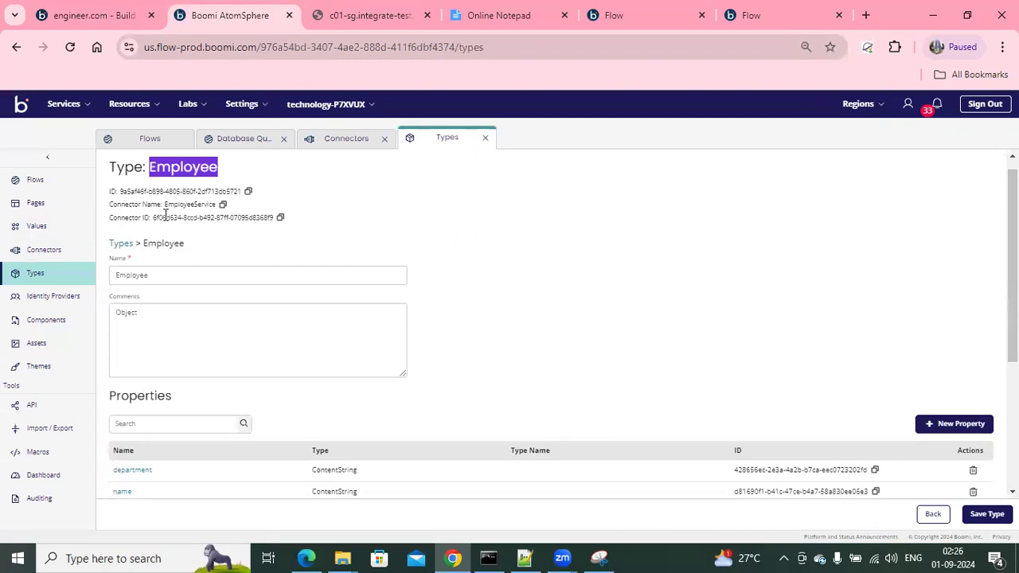
{"action": "left_click_drag", "start_coordinate": [151, 221], "coordinate": [278, 225]}
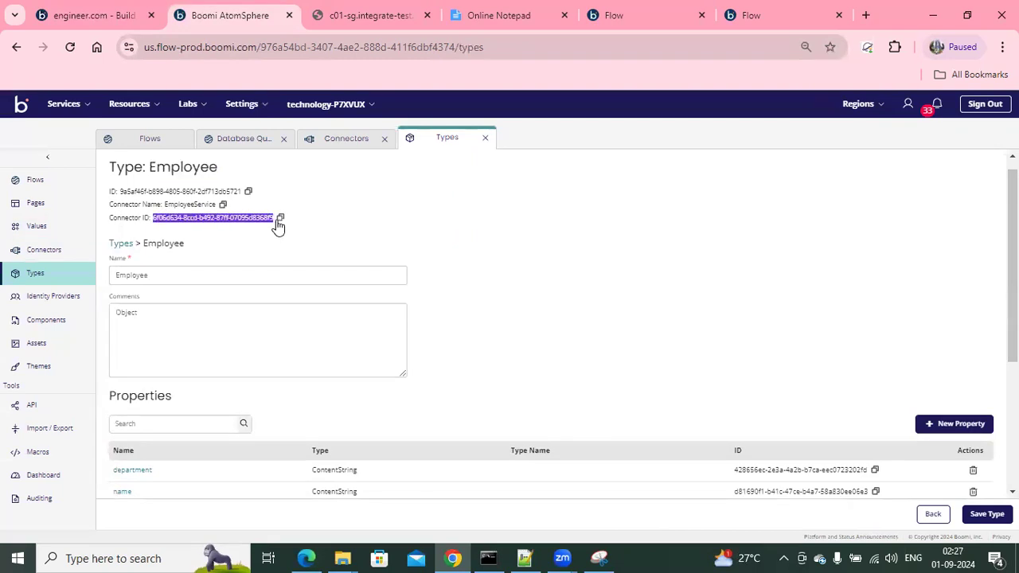
{"action": "double_click", "coordinate": [173, 204]}
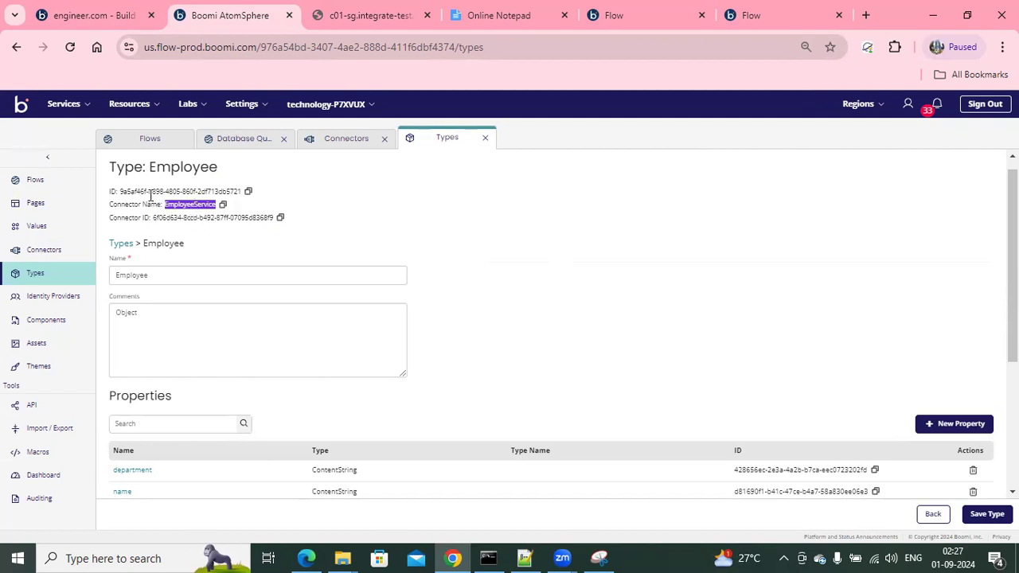
{"action": "left_click_drag", "start_coordinate": [142, 193], "coordinate": [215, 202]}
- Examine the Employee type's dependents, highlighting Employee and Query Employees, and close the type
{"action": "left_click_drag", "start_coordinate": [1013, 258], "coordinate": [1013, 387]}
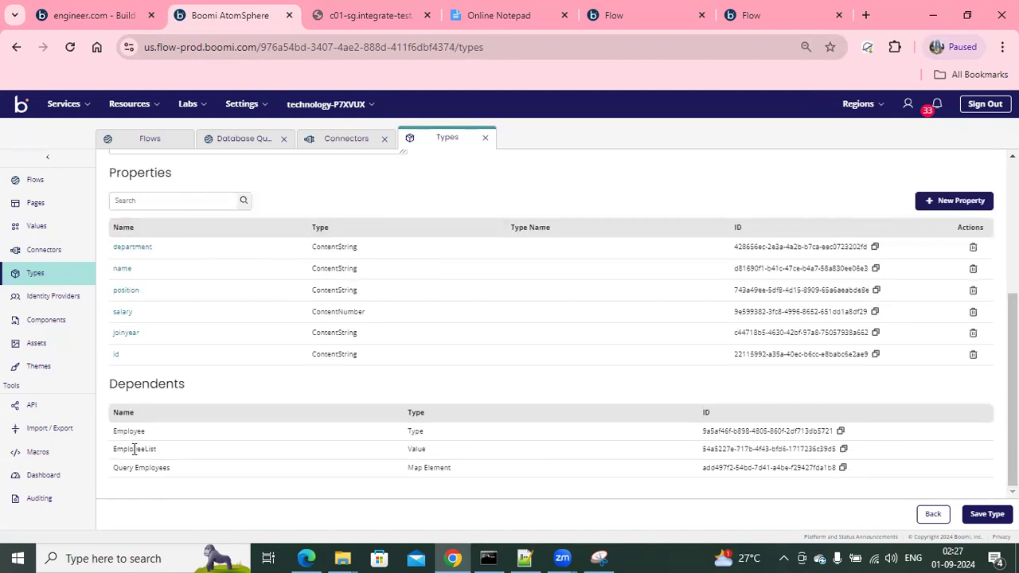
{"action": "left_click_drag", "start_coordinate": [111, 438], "coordinate": [140, 430]}
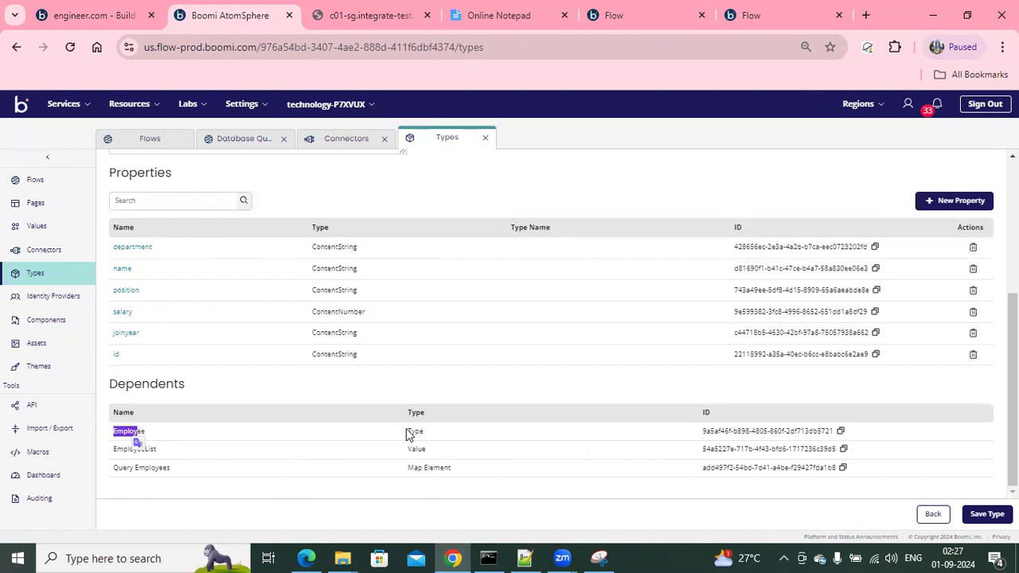
{"action": "left_click_drag", "start_coordinate": [119, 470], "coordinate": [174, 476]}
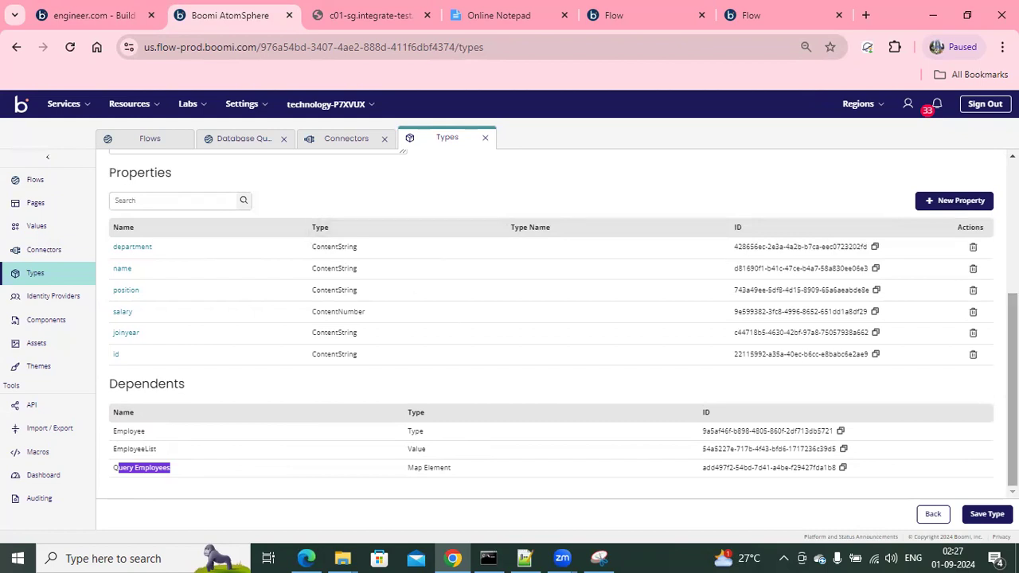
{"action": "scroll", "coordinate": [1009, 358], "scroll_direction": "up", "scroll_amount": 3}
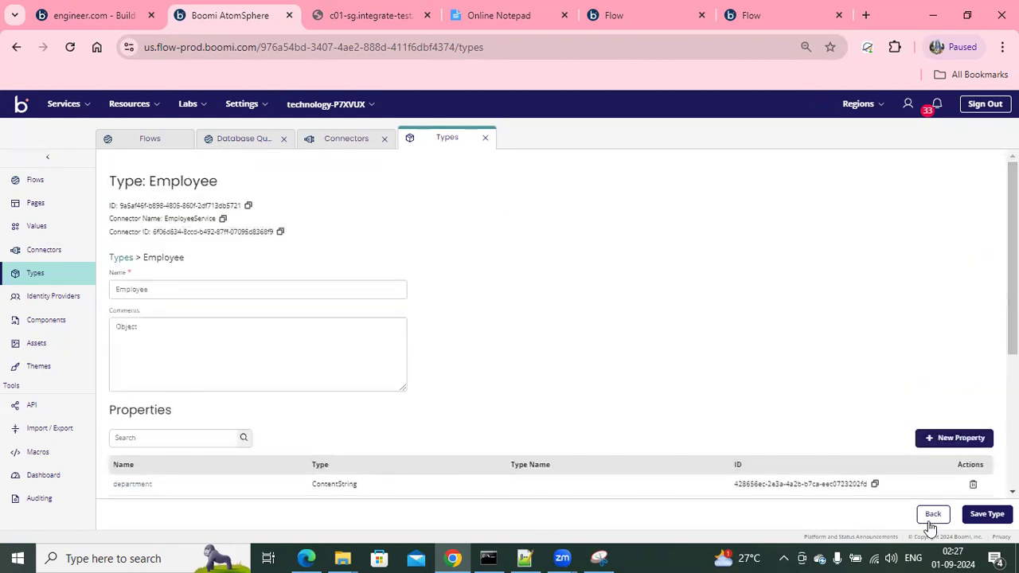
{"action": "left_click", "coordinate": [485, 138]}
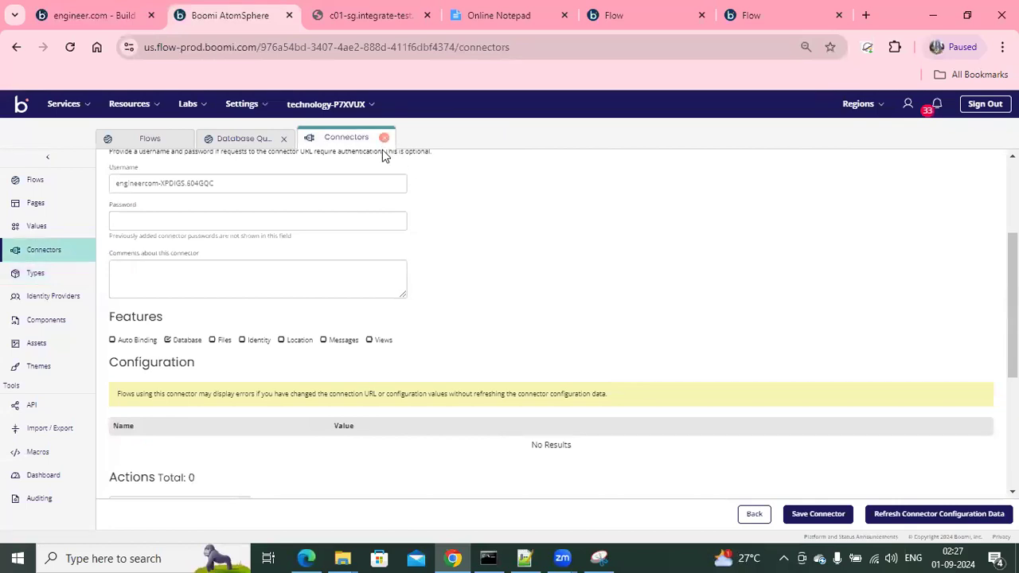
- Switch to Boomi Integration, close the Employee JSON Profile to show the flow service's data actions, and return to Boomi Flow
{"action": "left_click", "coordinate": [119, 12]}
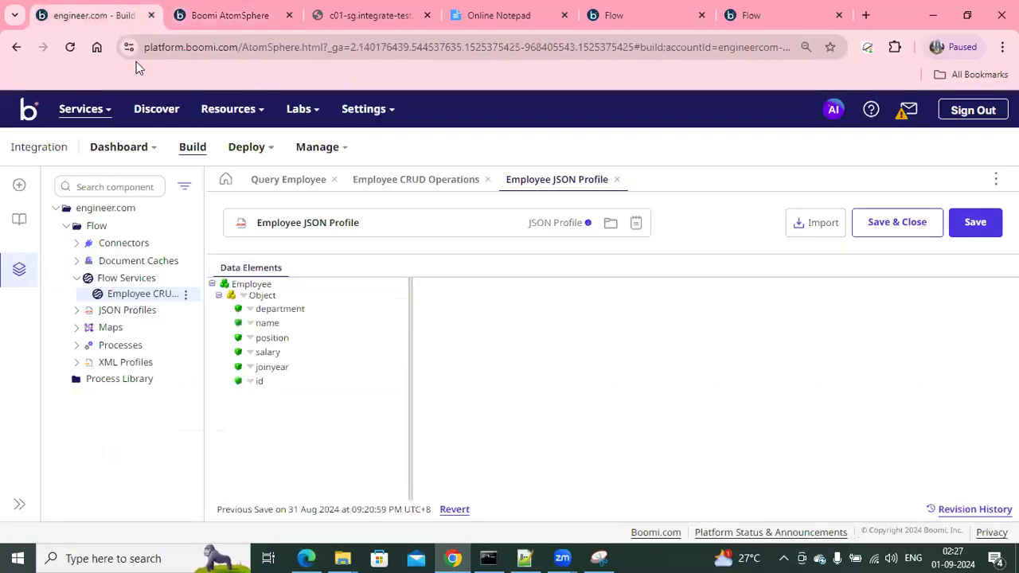
{"action": "left_click", "coordinate": [617, 179]}
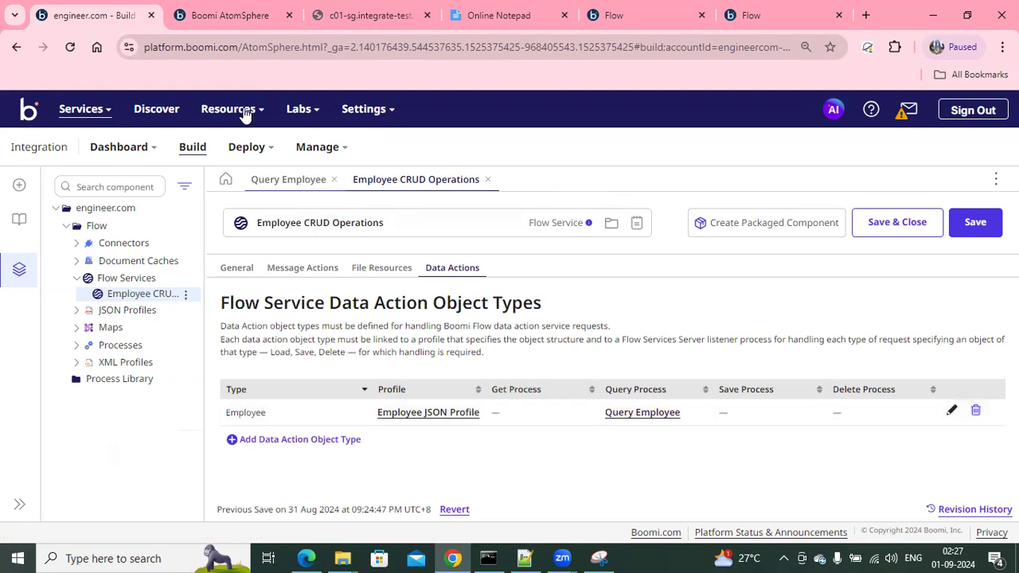
{"action": "left_click", "coordinate": [220, 27]}
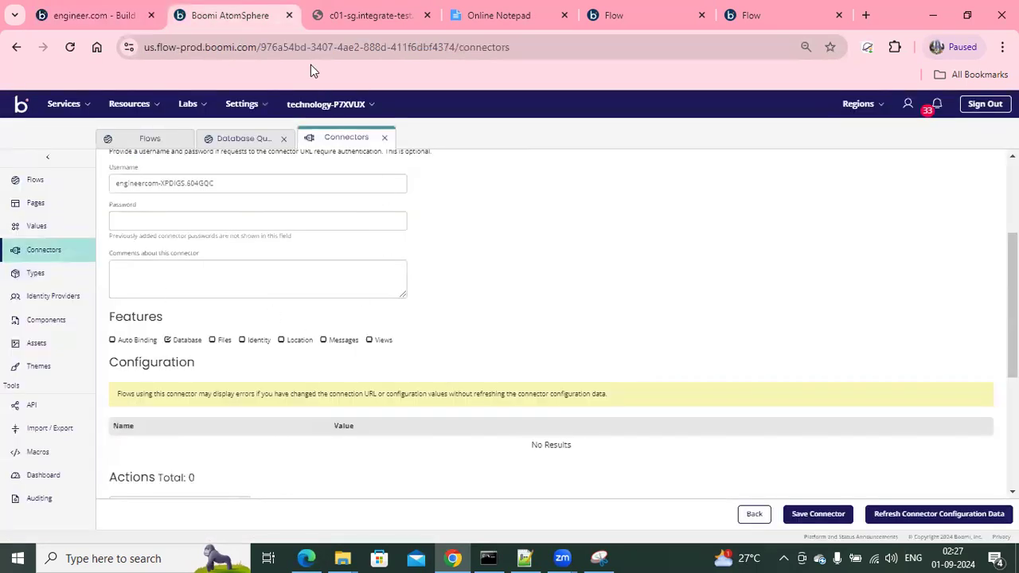
- Reopen the Employee type and view its Properties and Dependents sections
{"action": "left_click", "coordinate": [12, 274]}
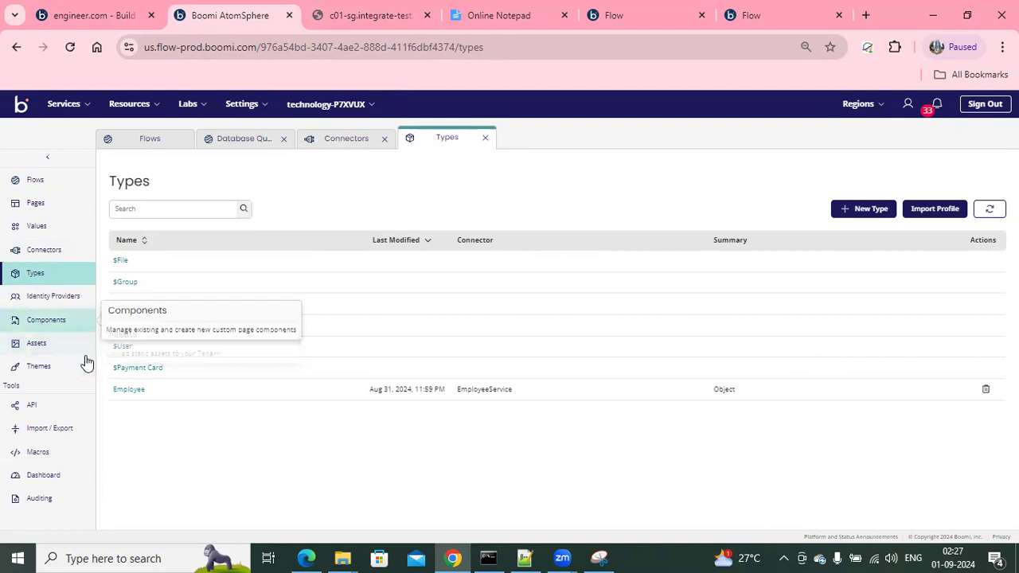
{"action": "left_click", "coordinate": [137, 390]}
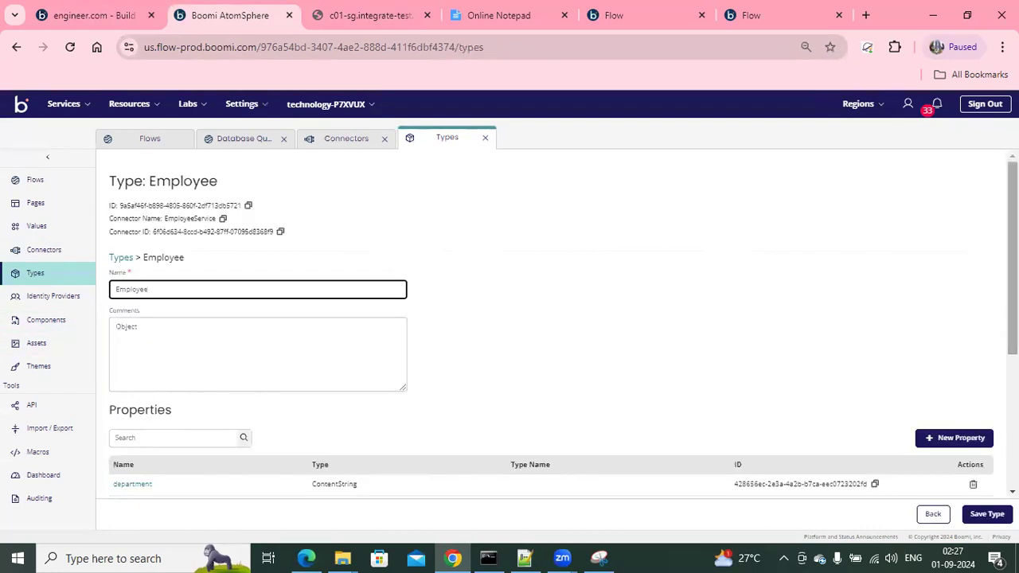
{"action": "scroll", "coordinate": [509, 319], "scroll_direction": "down", "scroll_amount": 3}
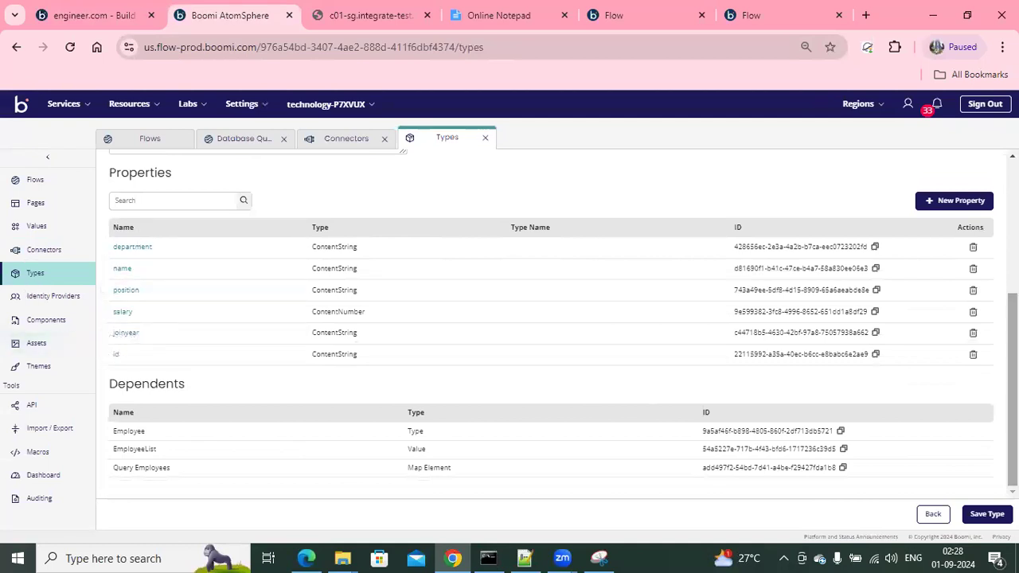
- Review the Employee type's header details, view the EmployeeService connector's configuration, and return to the Employee type
{"action": "scroll", "coordinate": [510, 319], "scroll_direction": "up", "scroll_amount": 3}
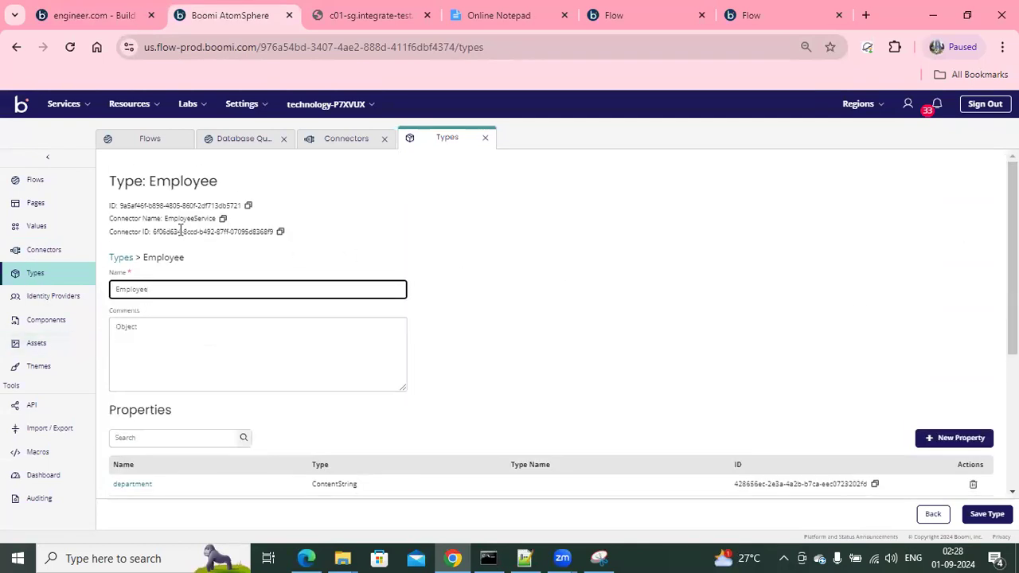
{"action": "left_click", "coordinate": [44, 261]}
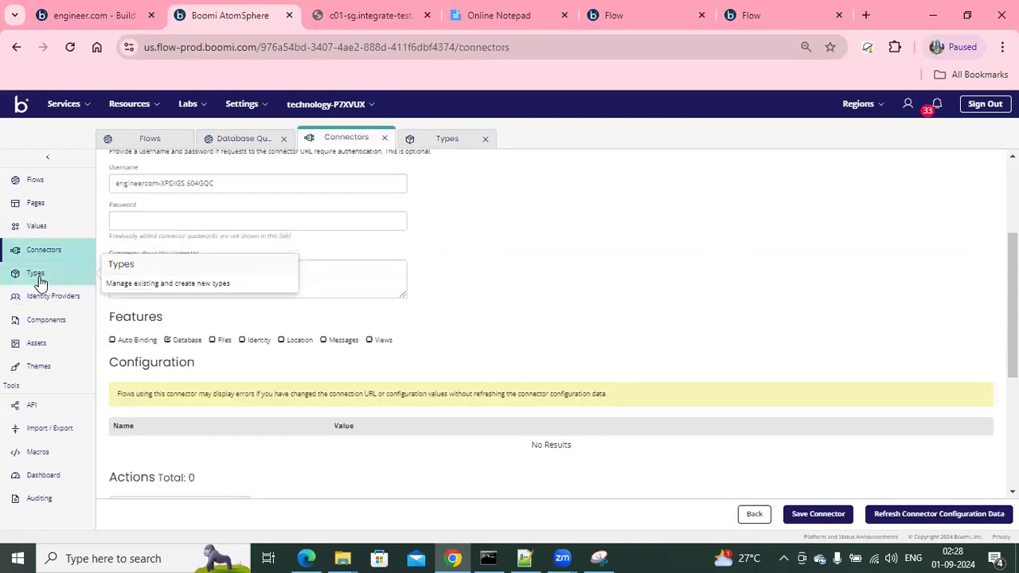
{"action": "left_click", "coordinate": [37, 278]}
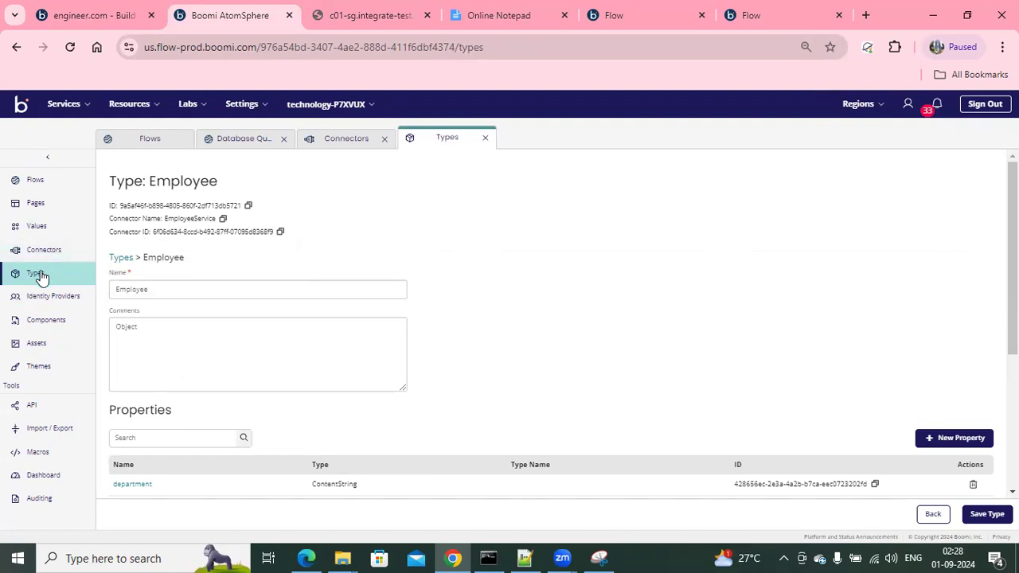
- Go to the Database Query flow, highlight its name in the flow properties, and close them without saving
{"action": "left_click", "coordinate": [235, 140]}
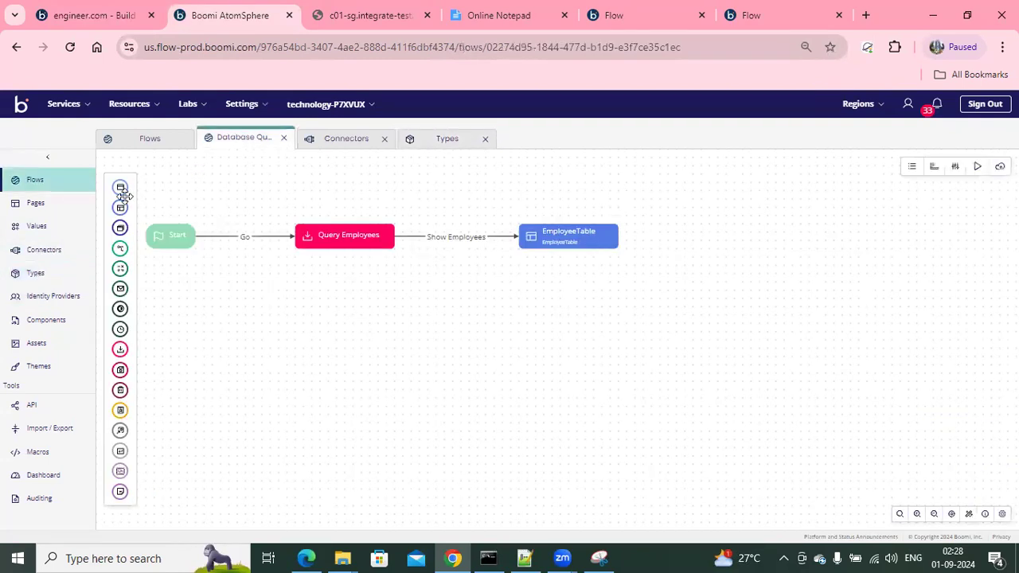
{"action": "left_click", "coordinate": [956, 173]}
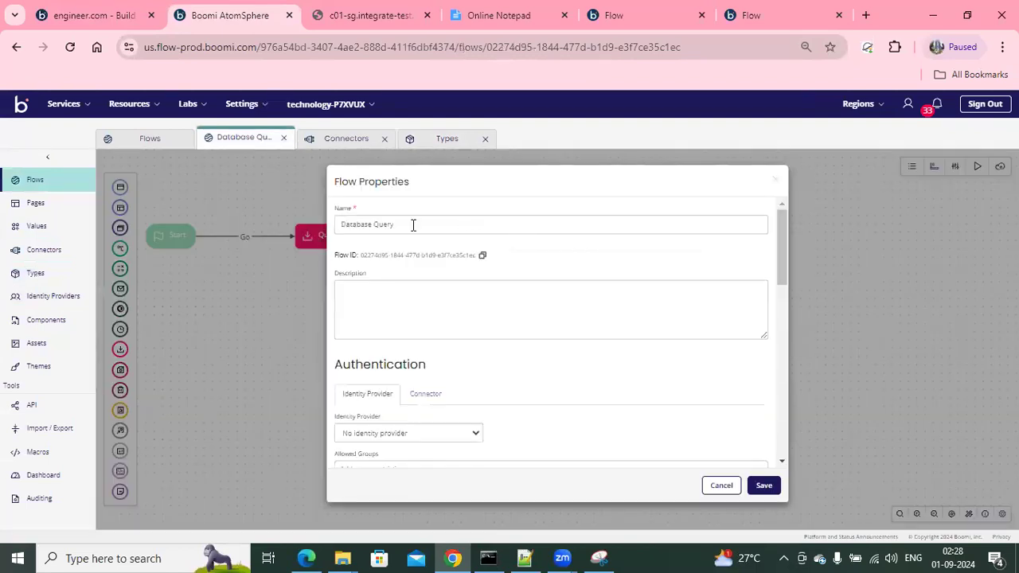
{"action": "left_click_drag", "start_coordinate": [407, 226], "coordinate": [342, 225]}
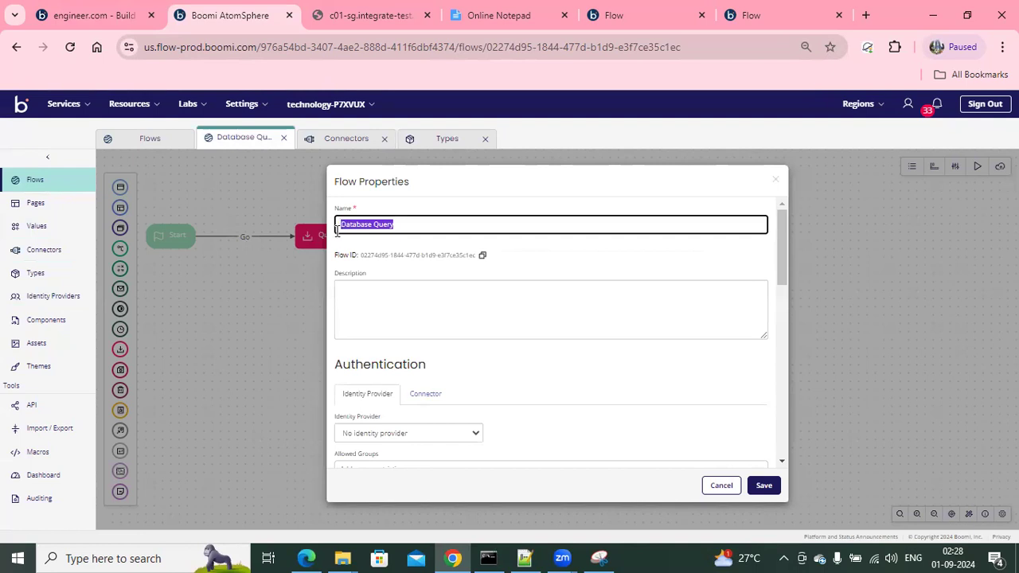
{"action": "left_click", "coordinate": [721, 486]}
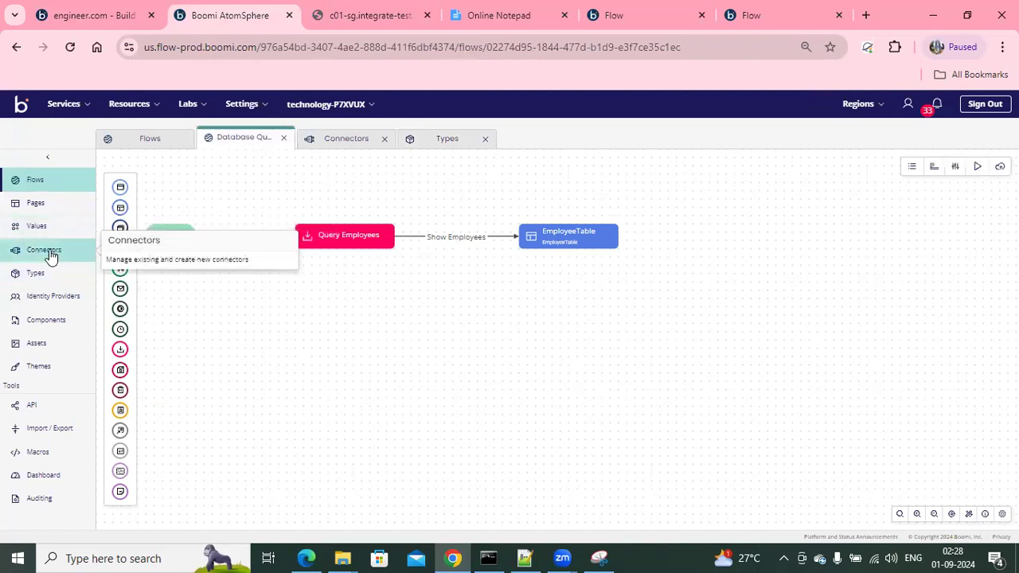
- Place a new database load element below the existing flow and start a new data action for it
{"action": "left_click_drag", "start_coordinate": [139, 307], "coordinate": [237, 333]}
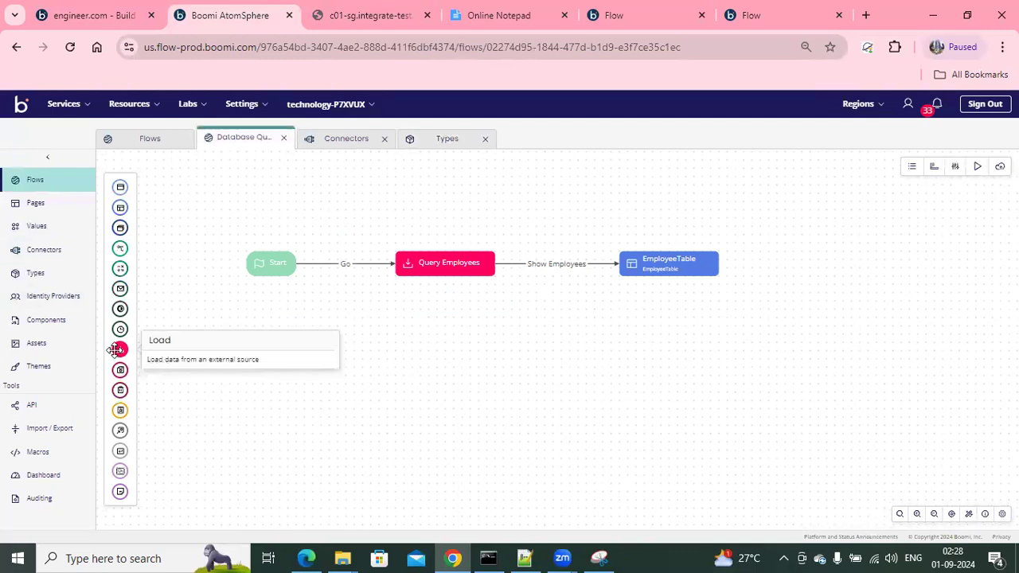
{"action": "left_click_drag", "start_coordinate": [115, 351], "coordinate": [394, 352]}
{"action": "left_click", "coordinate": [779, 258]}
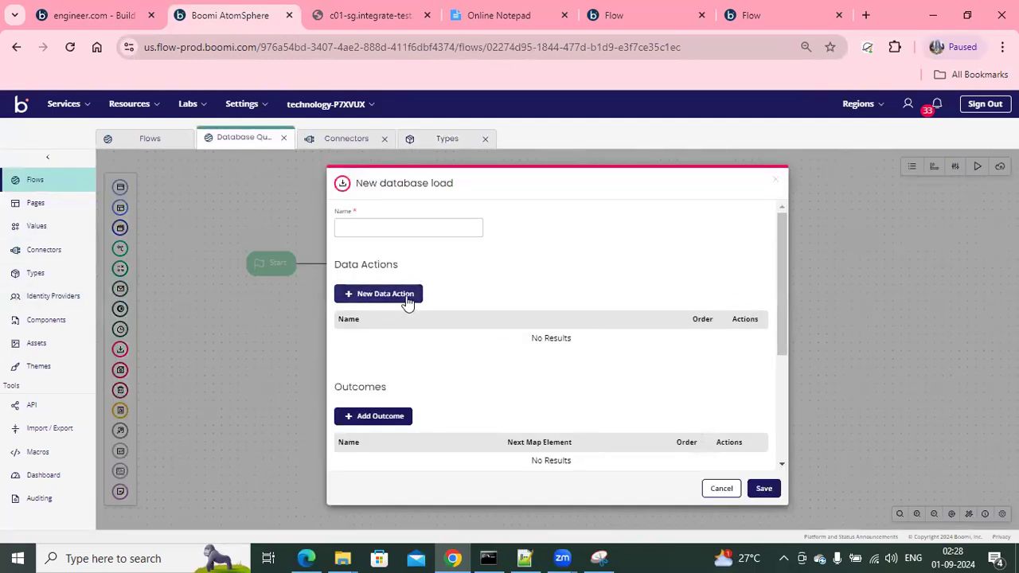
{"action": "scroll", "coordinate": [783, 291], "scroll_direction": "down", "scroll_amount": 1}
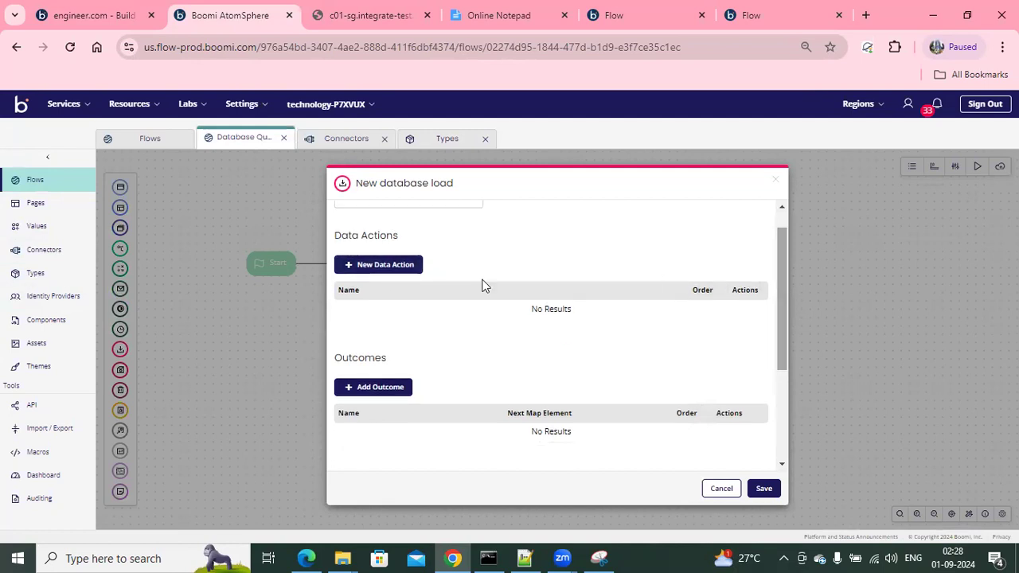
{"action": "left_click", "coordinate": [385, 266]}
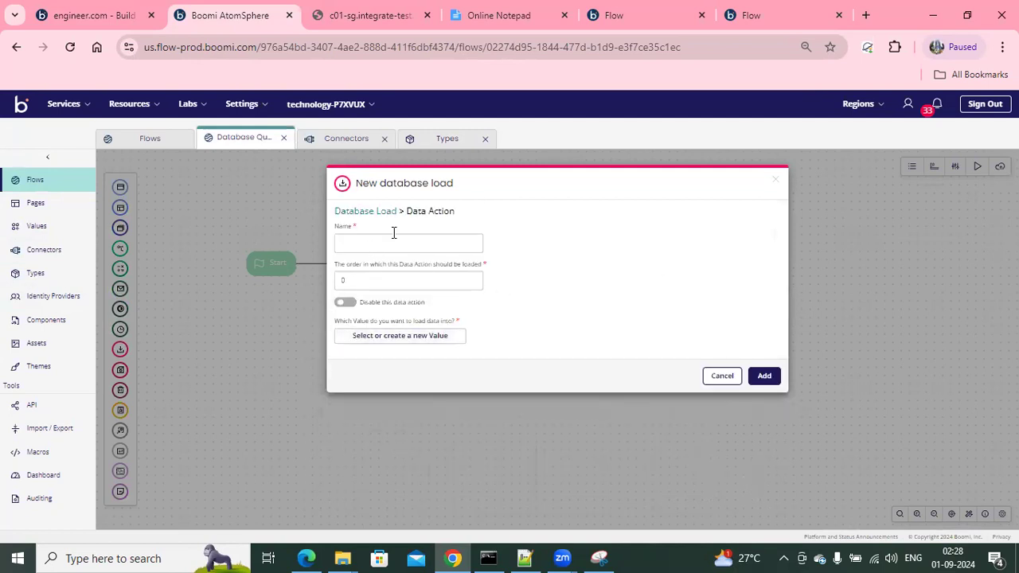
{"action": "left_click", "coordinate": [353, 243]}
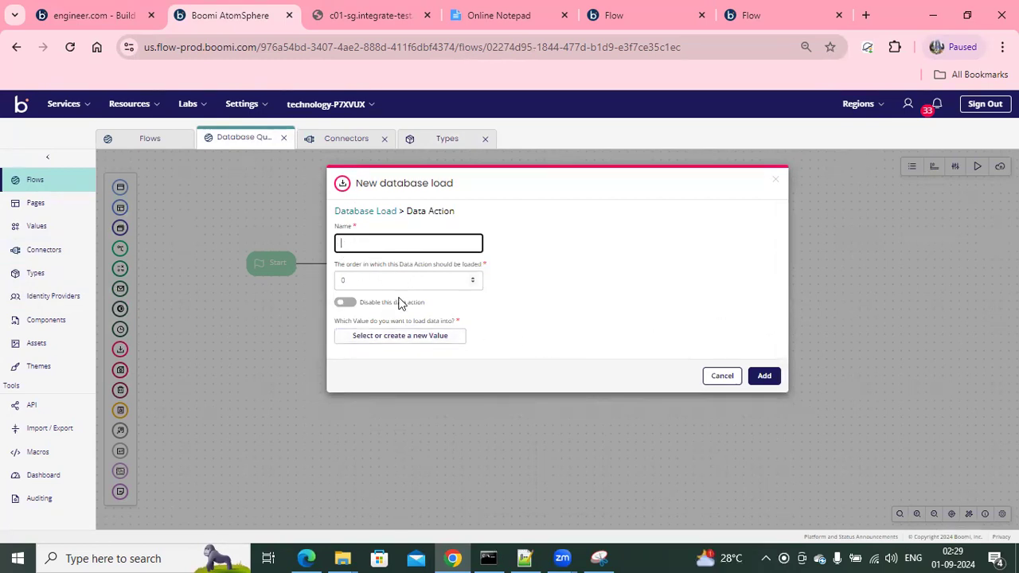
- Reset the browser zoom and review the new data action's fields, switching to Boomi Integration and back to Boomi Flow
{"action": "left_click", "coordinate": [805, 49]}
{"action": "left_click", "coordinate": [809, 80]}
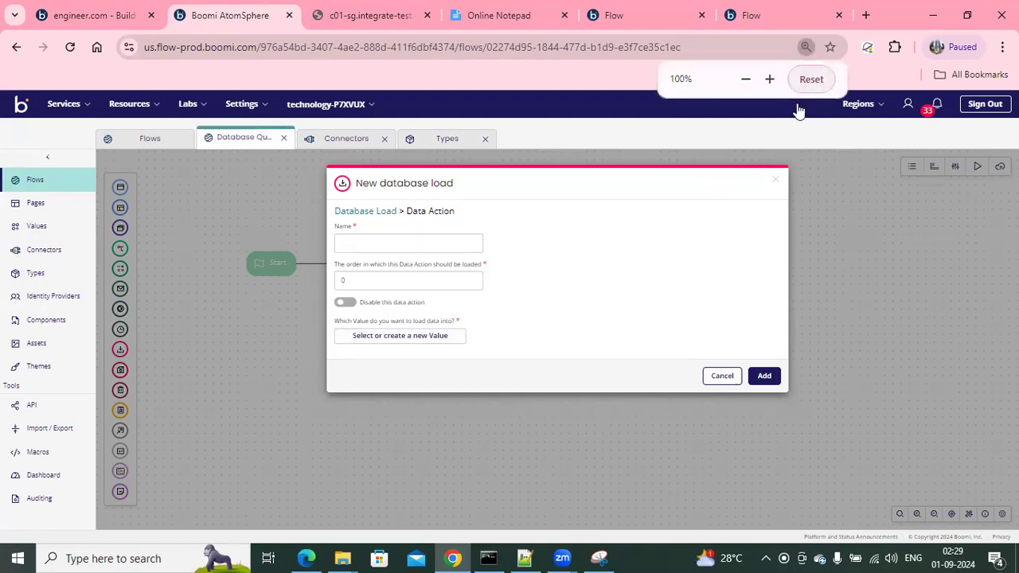
{"action": "left_click_drag", "start_coordinate": [797, 317], "coordinate": [780, 295]}
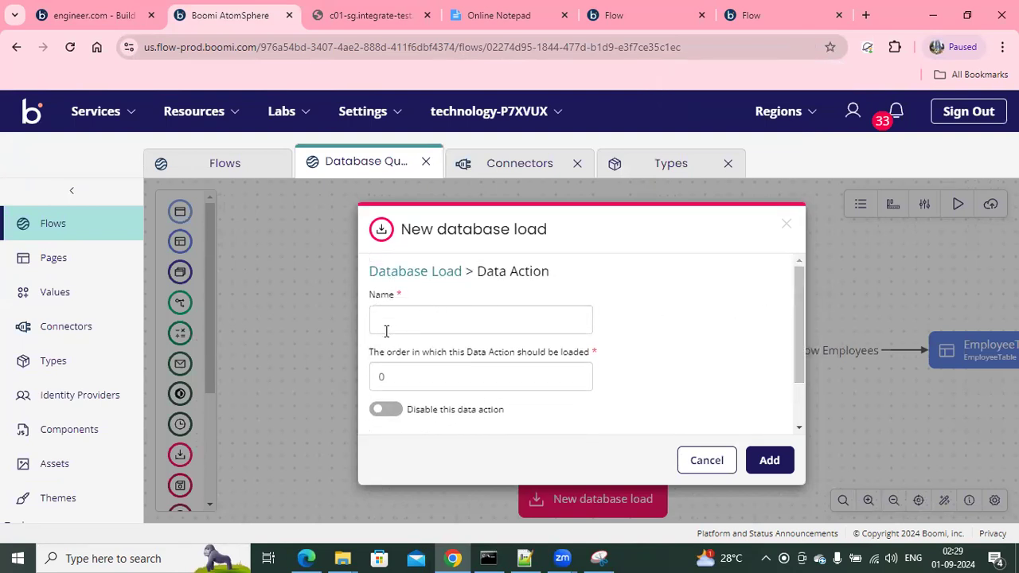
{"action": "left_click_drag", "start_coordinate": [801, 310], "coordinate": [378, 414]}
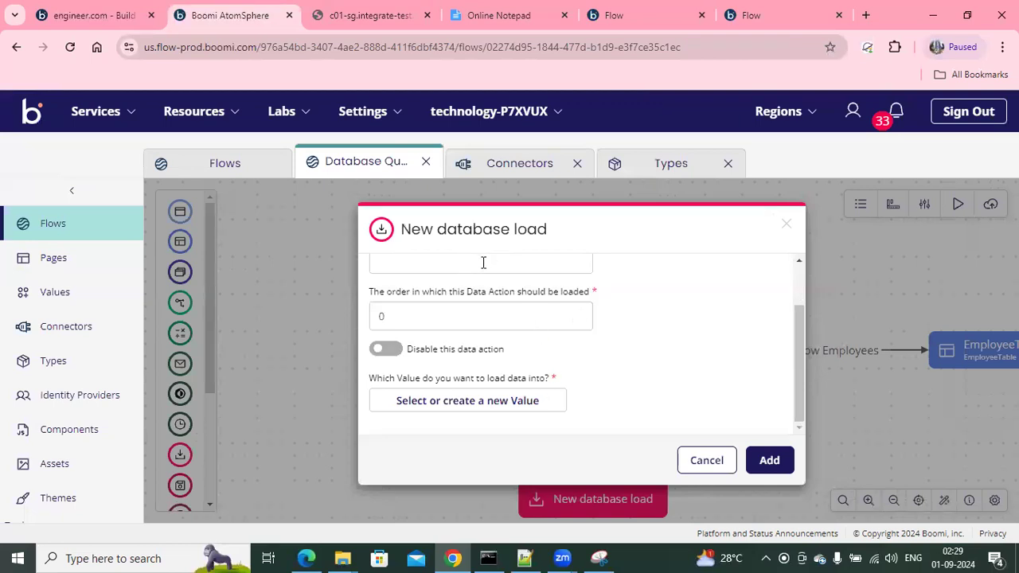
{"action": "left_click", "coordinate": [77, 10]}
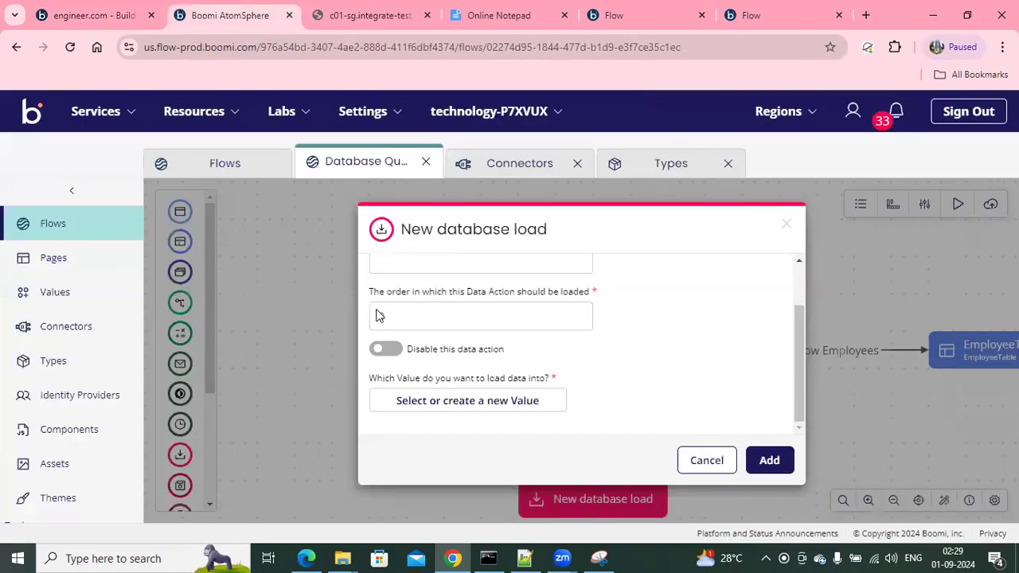
{"action": "left_click", "coordinate": [237, 16]}
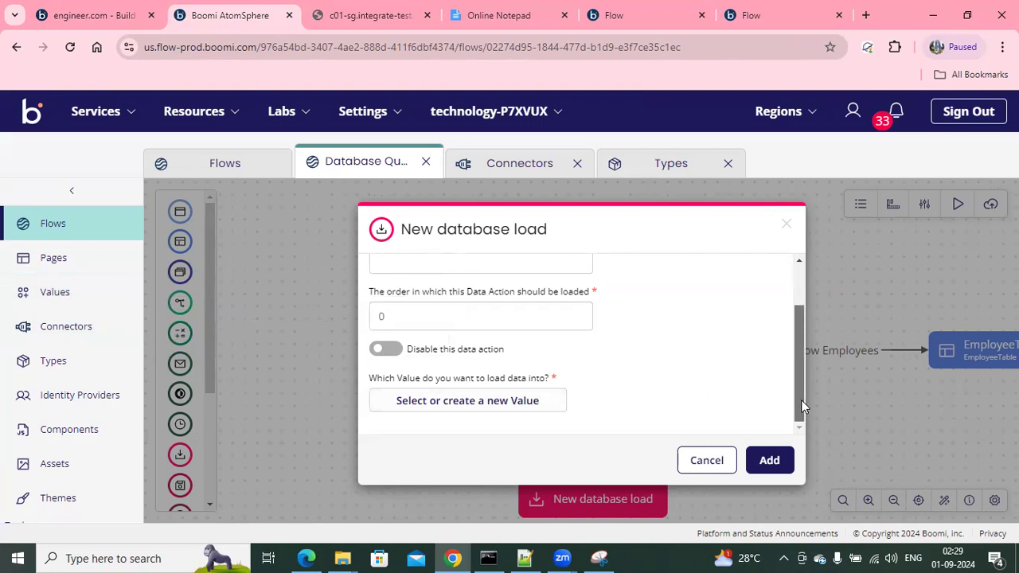
- For the data action, draft a new value of kind List with the type Employee
{"action": "left_click", "coordinate": [427, 406]}
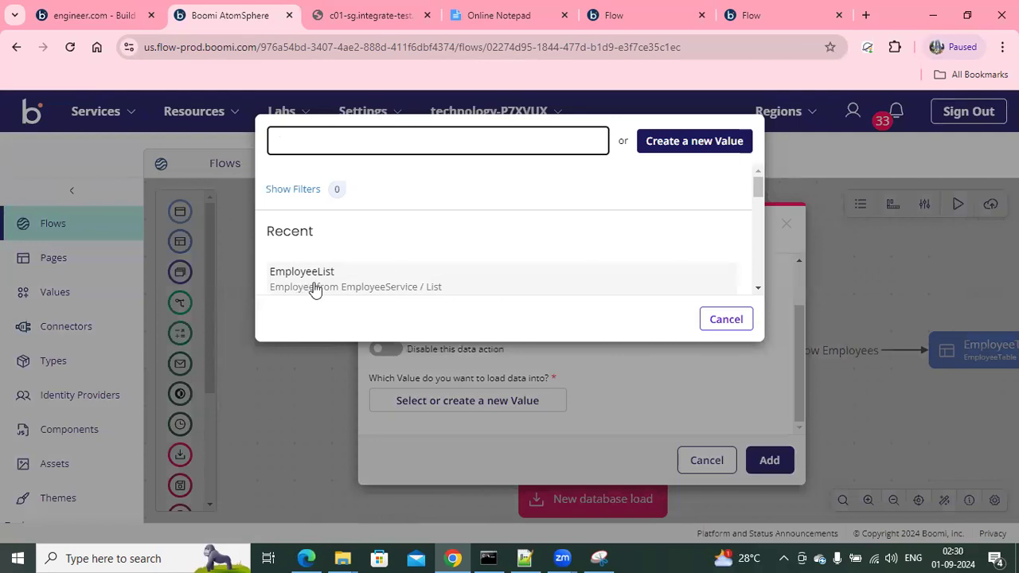
{"action": "left_click", "coordinate": [684, 148]}
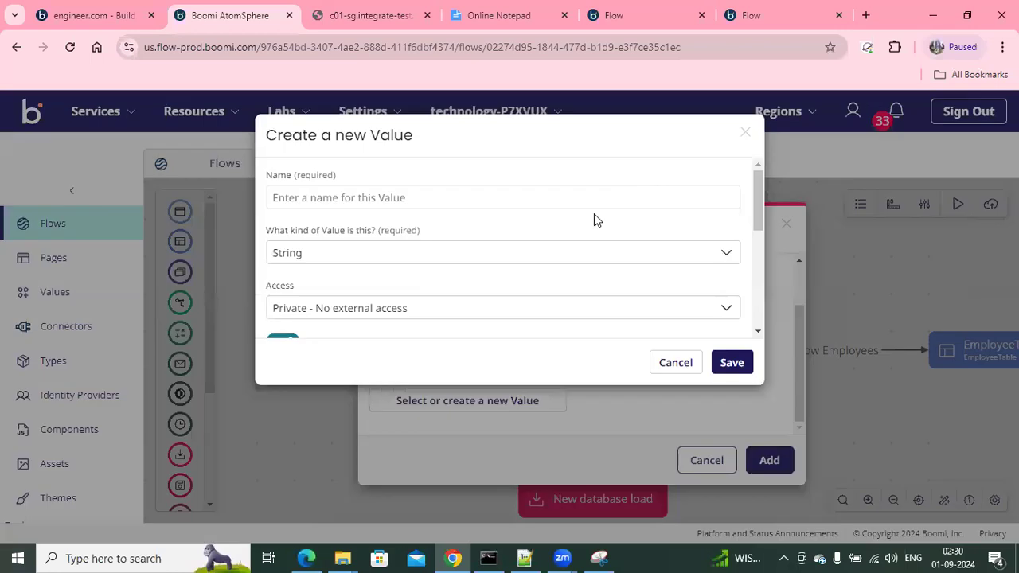
{"action": "left_click", "coordinate": [295, 202]}
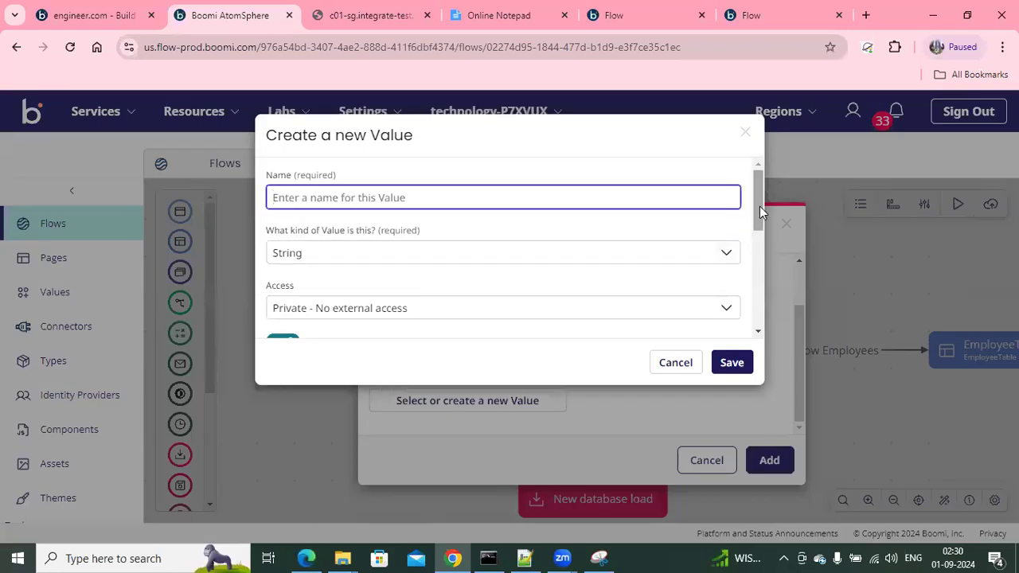
{"action": "left_click_drag", "start_coordinate": [760, 208], "coordinate": [761, 223]}
{"action": "left_click", "coordinate": [554, 204]}
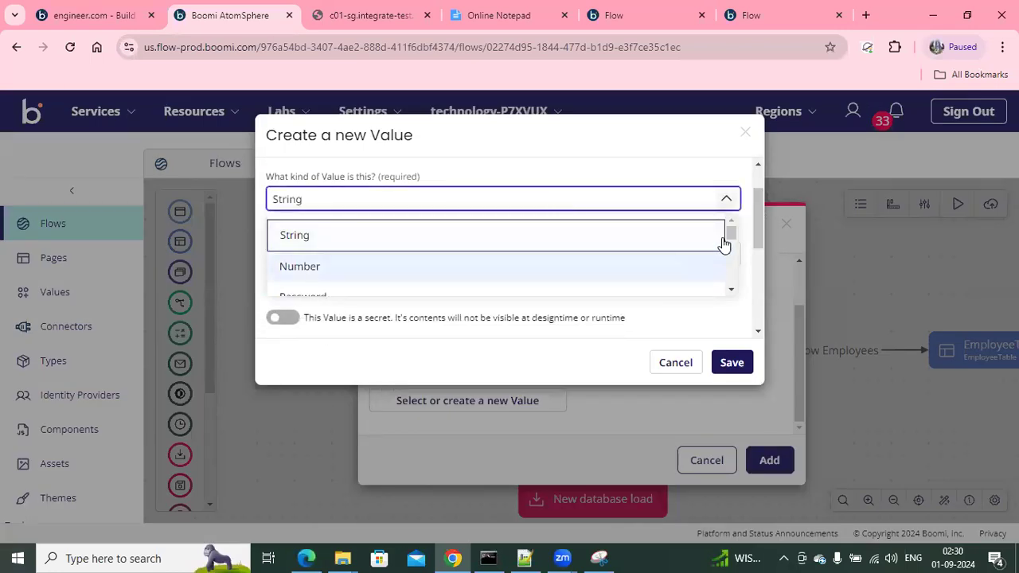
{"action": "scroll", "coordinate": [731, 264], "scroll_direction": "down", "scroll_amount": 3}
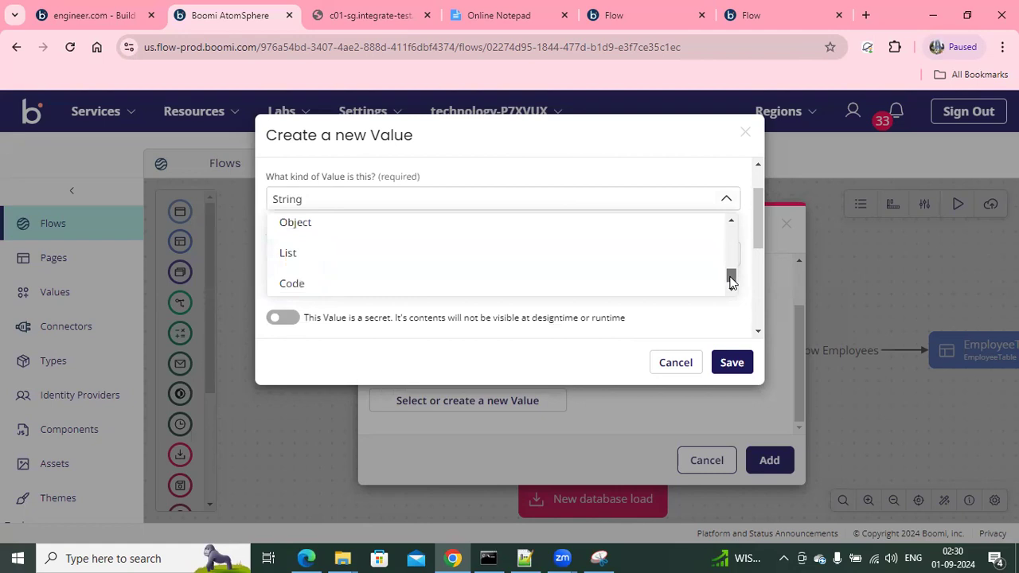
{"action": "left_click", "coordinate": [371, 243]}
{"action": "left_click", "coordinate": [348, 261]}
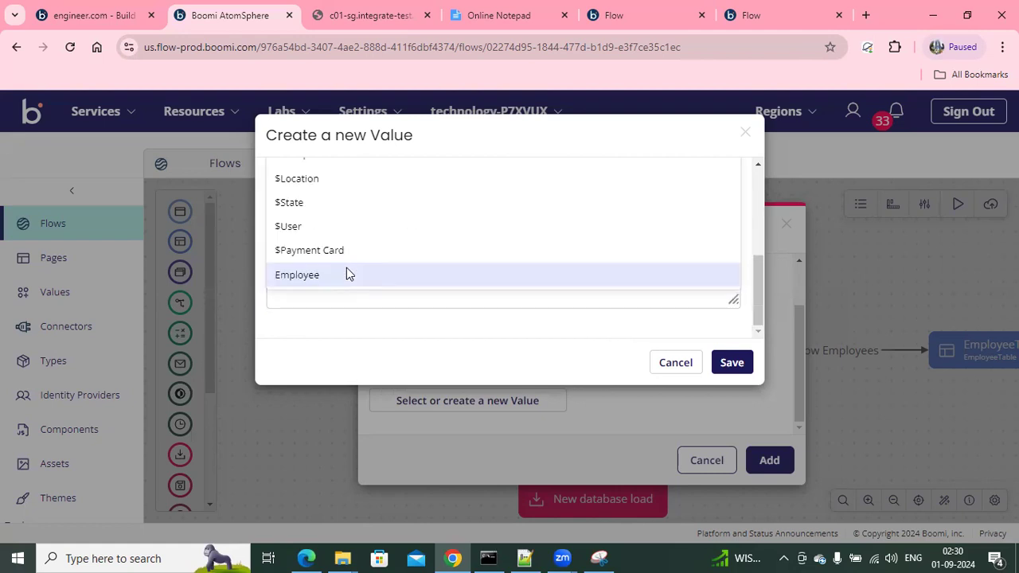
{"action": "left_click", "coordinate": [305, 276]}
{"action": "left_click_drag", "start_coordinate": [755, 271], "coordinate": [751, 193]}
{"action": "left_click", "coordinate": [326, 199]}
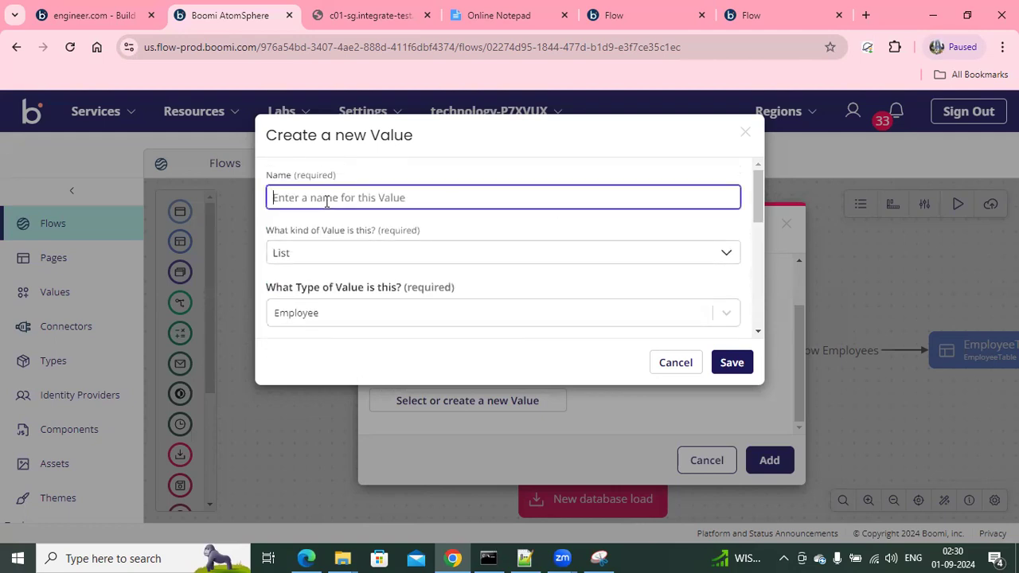
- Discard the drafted value, the data action and the new database load
{"action": "left_click", "coordinate": [678, 363]}
{"action": "left_click", "coordinate": [724, 320]}
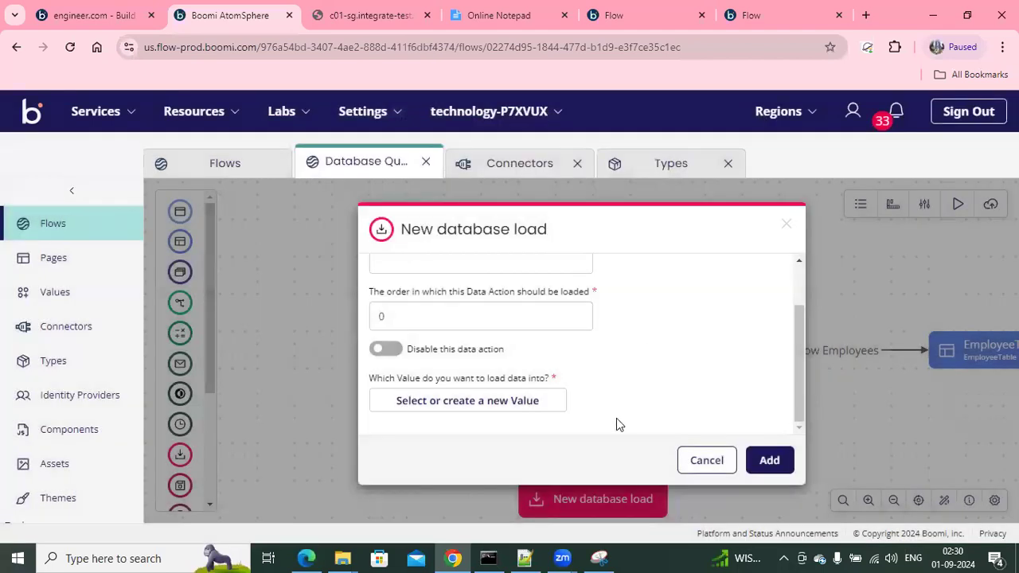
{"action": "left_click", "coordinate": [707, 462]}
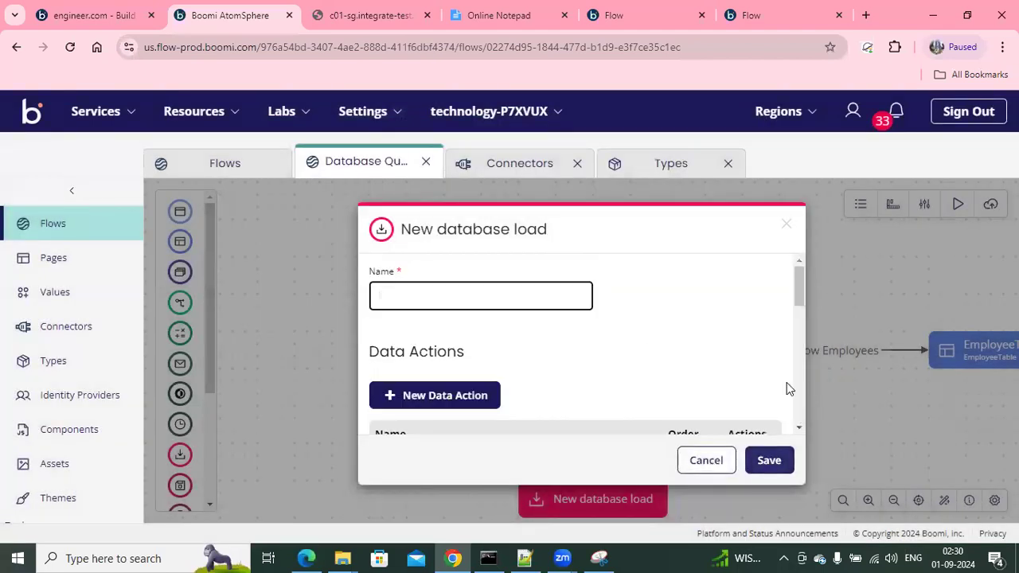
{"action": "left_click", "coordinate": [706, 460]}
- Open the existing Query Employees load element and review its name and data actions
{"action": "double_click", "coordinate": [666, 360]}
{"action": "left_click_drag", "start_coordinate": [799, 283], "coordinate": [798, 288]}
{"action": "left_click_drag", "start_coordinate": [492, 269], "coordinate": [400, 272]}
{"action": "left_click", "coordinate": [767, 283]}
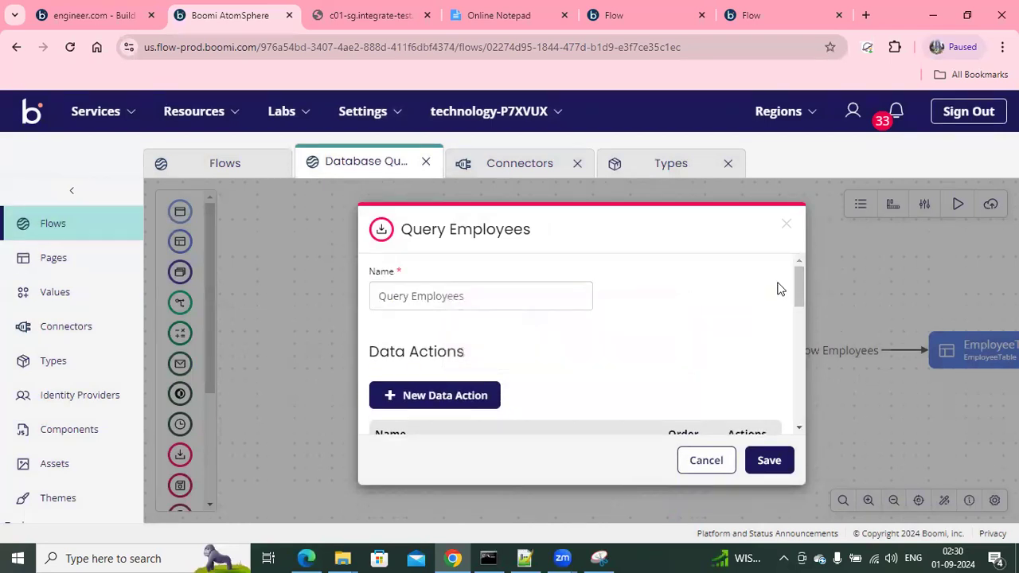
{"action": "left_click_drag", "start_coordinate": [800, 283], "coordinate": [799, 312]}
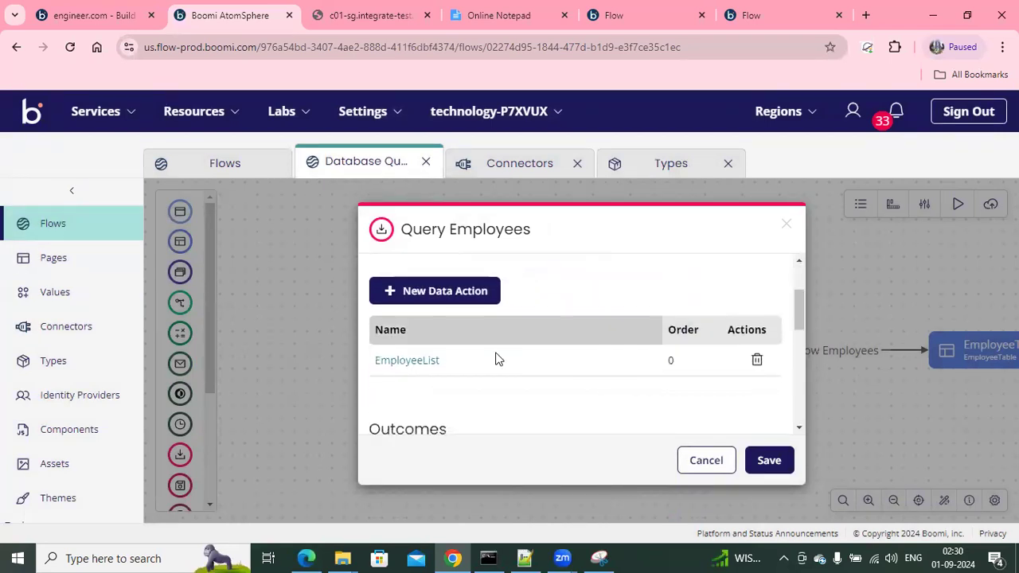
- Open the EmployeeList data action and examine the value it loads into and its data source options
{"action": "left_click", "coordinate": [418, 360]}
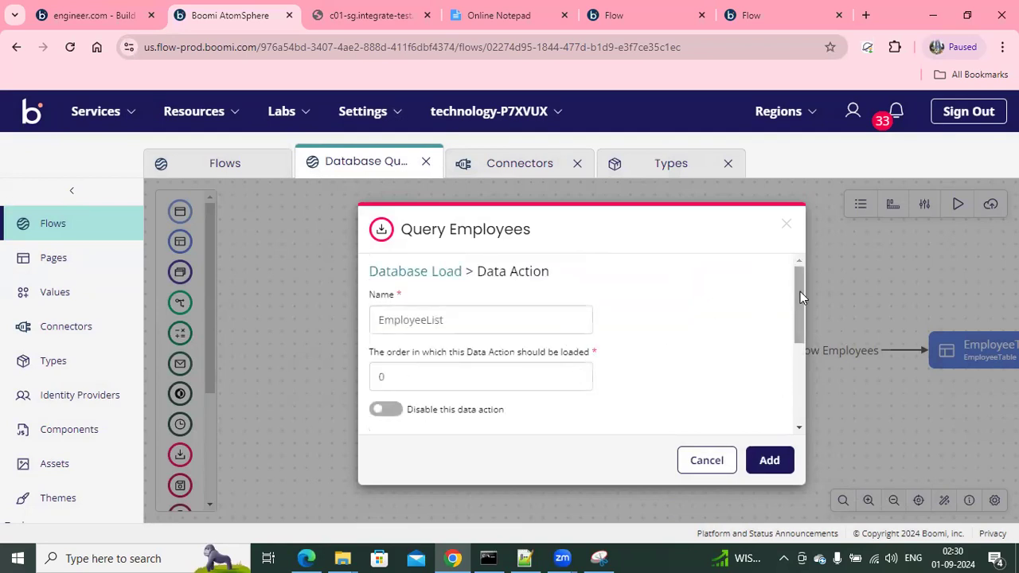
{"action": "left_click_drag", "start_coordinate": [802, 301], "coordinate": [805, 366]}
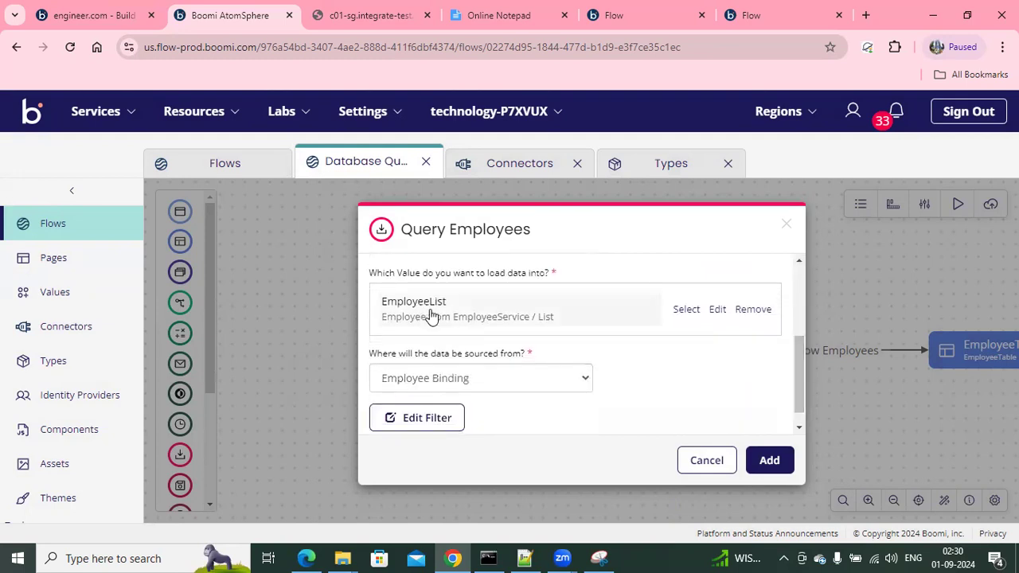
{"action": "left_click", "coordinate": [475, 379]}
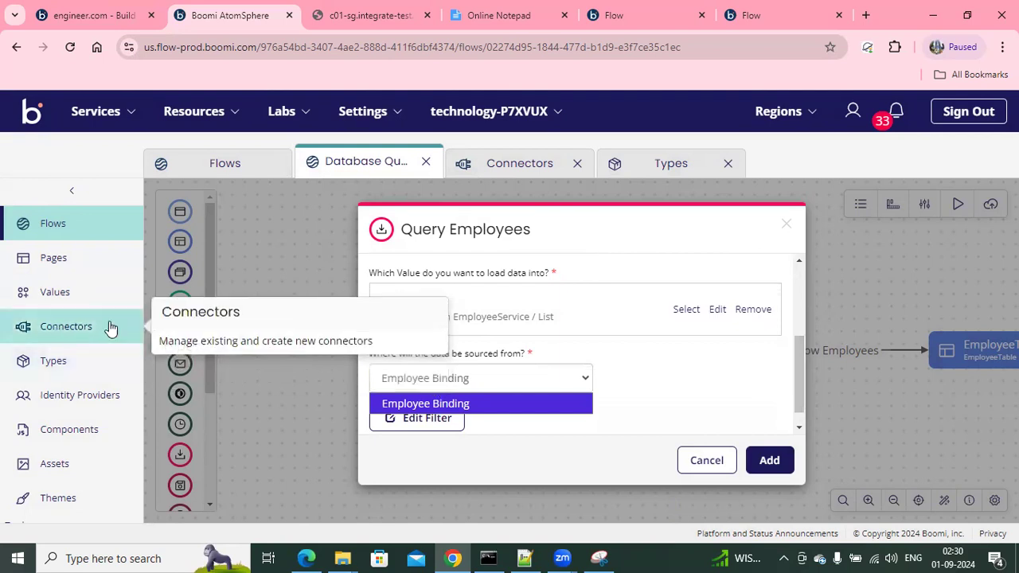
{"action": "left_click", "coordinate": [671, 401]}
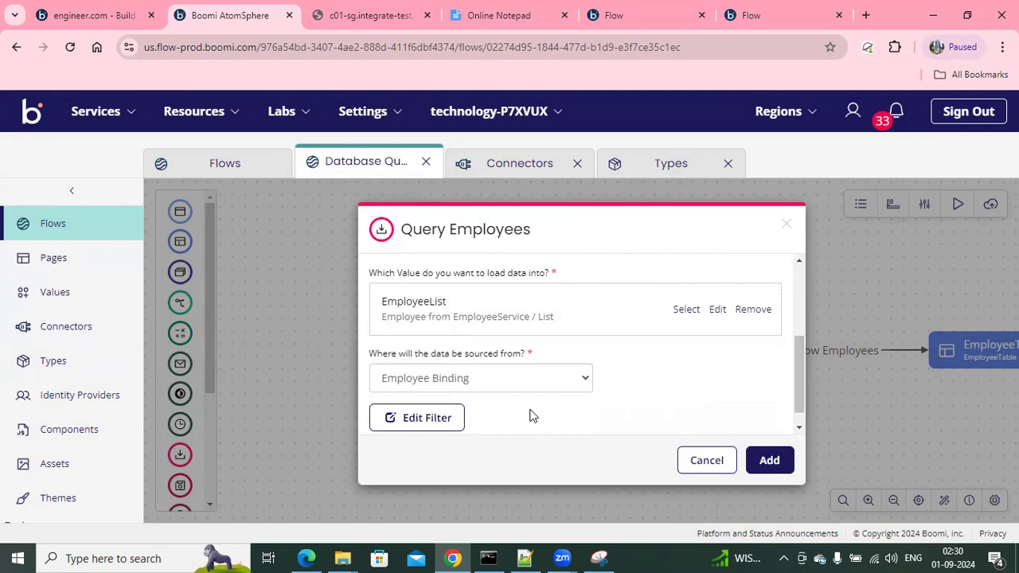
- Open the EmployeeList data action's filter settings, check the flow service's data actions in Boomi Integration, and return to Boomi Flow
{"action": "left_click", "coordinate": [439, 425]}
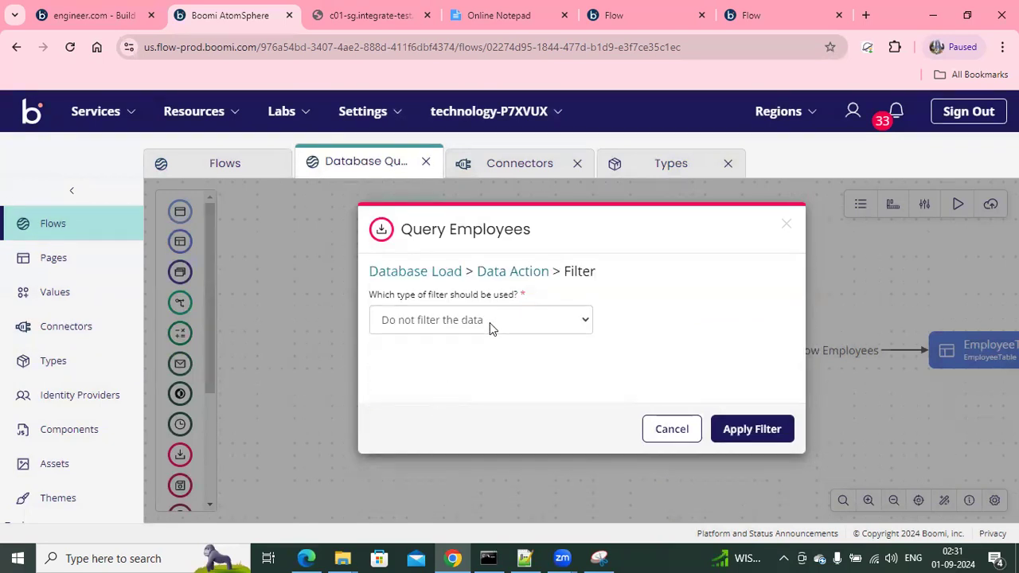
{"action": "left_click", "coordinate": [79, 15]}
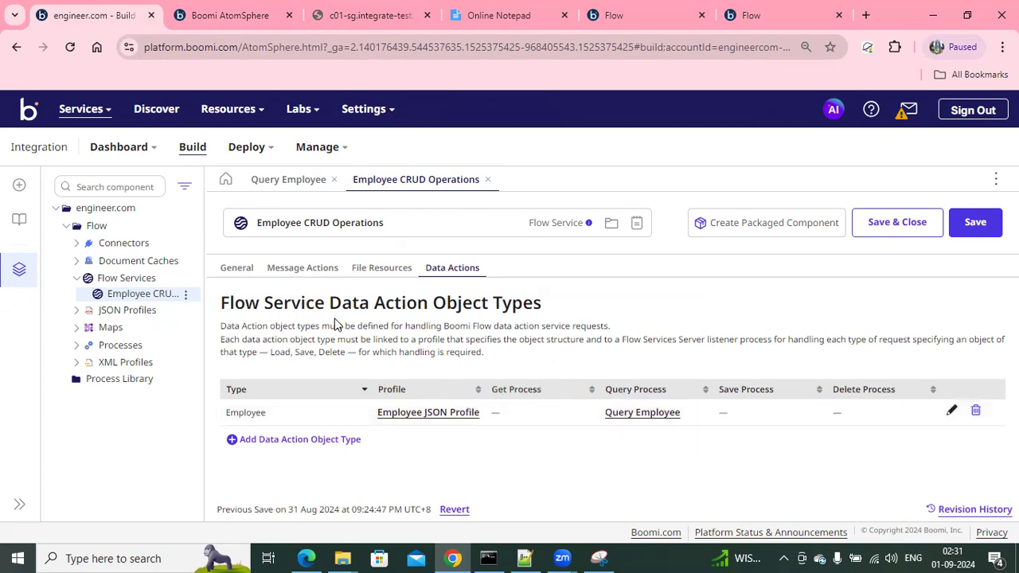
{"action": "left_click", "coordinate": [224, 22]}
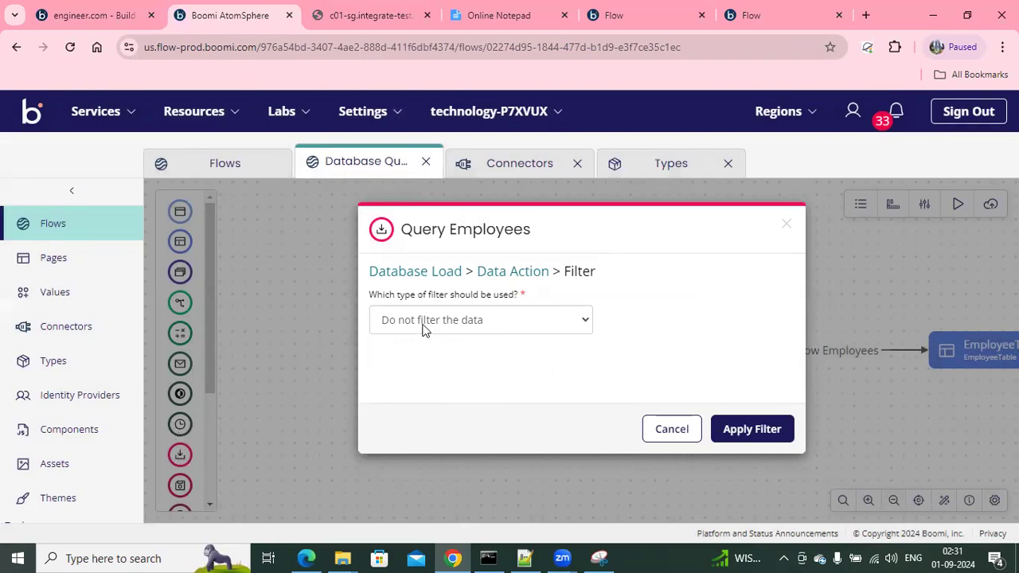
- Compare the Employee object type's get and query processes in Boomi Integration with the filter settings in Boomi Flow
{"action": "left_click", "coordinate": [130, 11]}
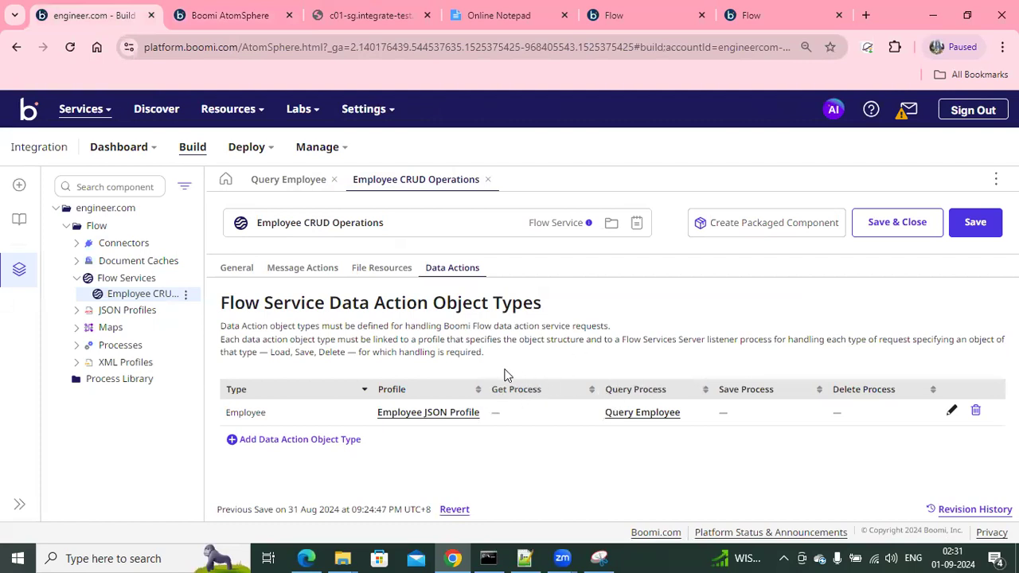
{"action": "left_click", "coordinate": [209, 15]}
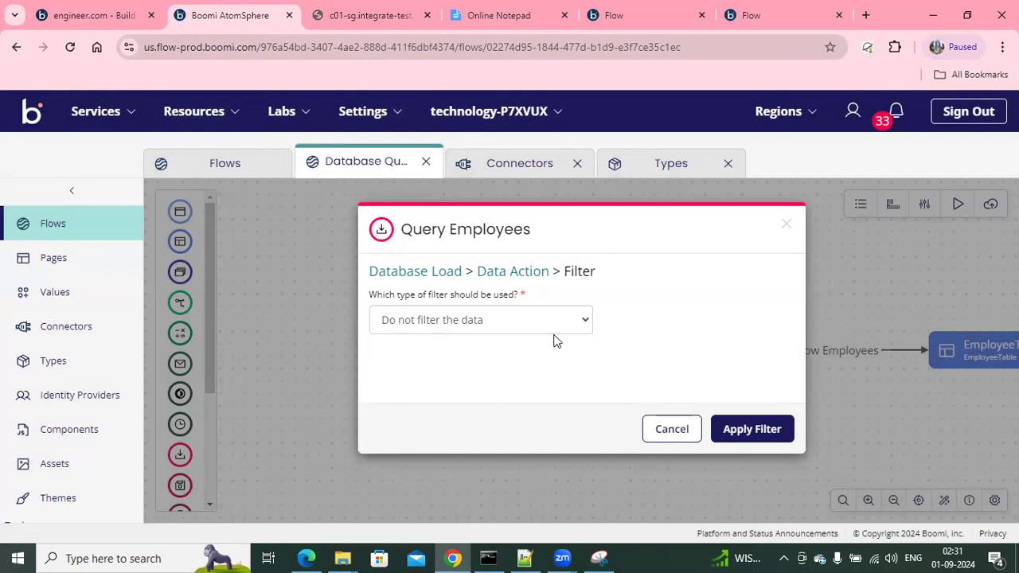
{"action": "left_click", "coordinate": [60, 22]}
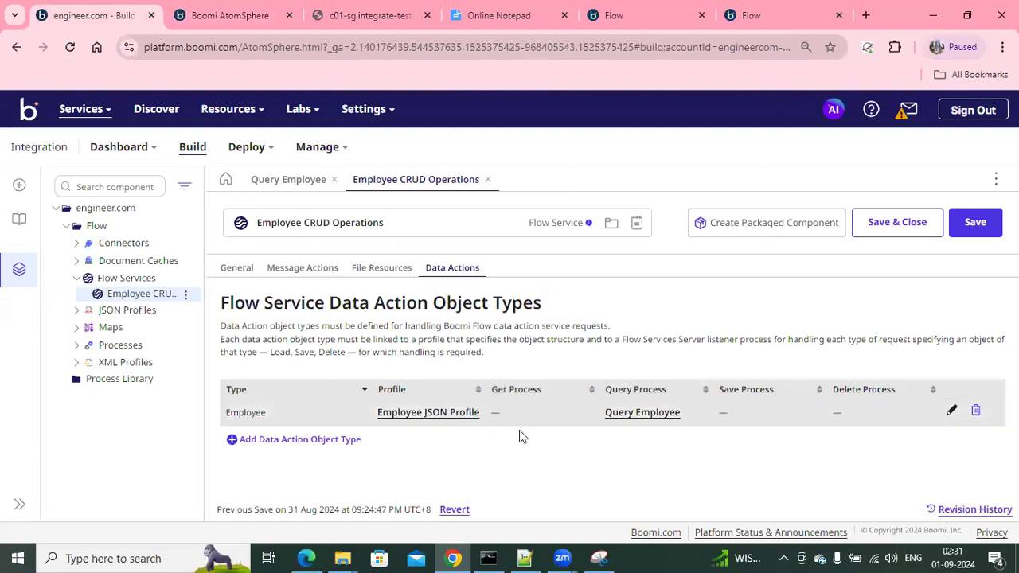
{"action": "left_click", "coordinate": [223, 26]}
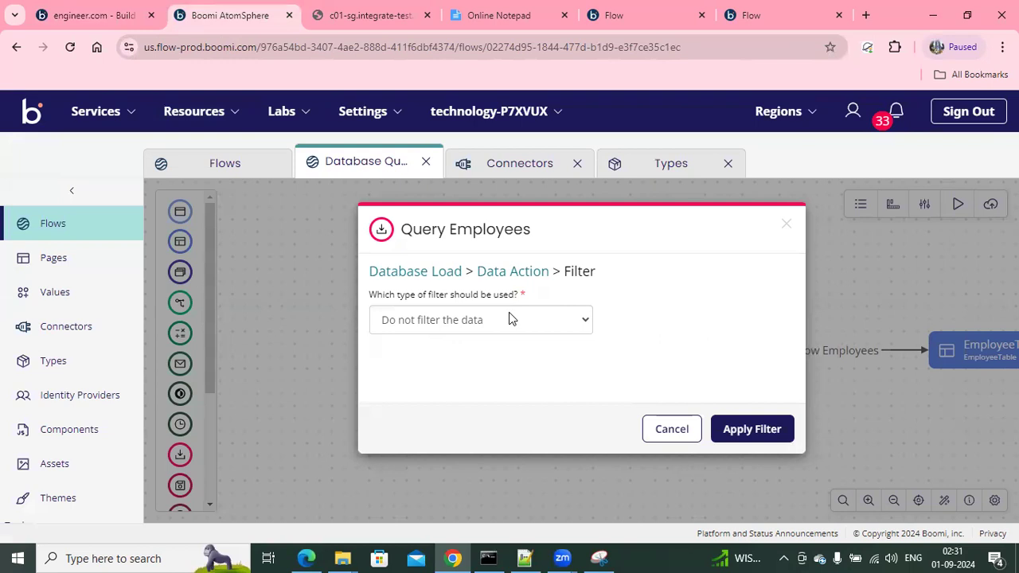
- Try the filter type "Get the data based on a unique identifier", review the other filter options, and cancel the filter change
{"action": "left_click", "coordinate": [510, 318]}
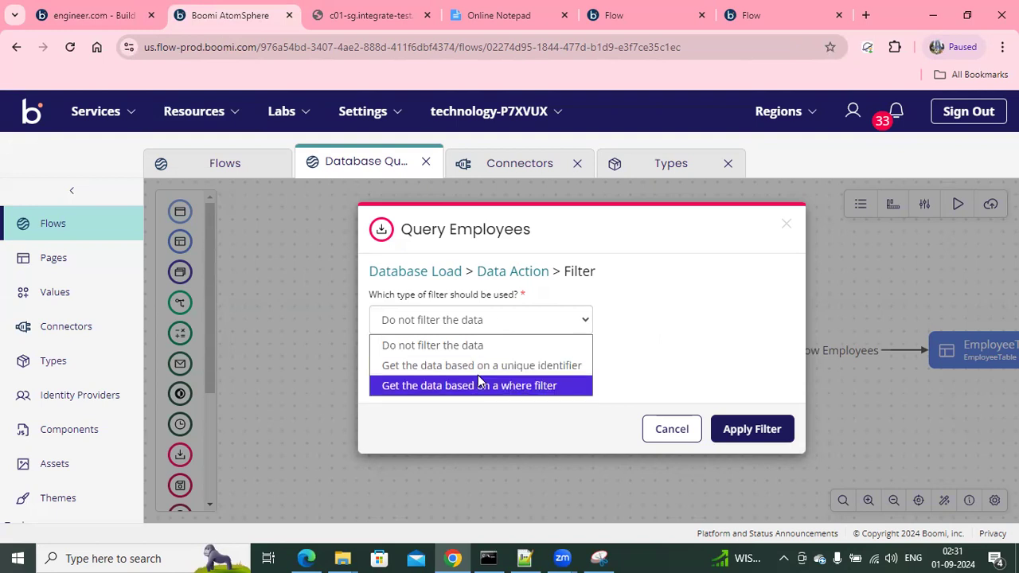
{"action": "left_click", "coordinate": [516, 318]}
{"action": "left_click", "coordinate": [501, 341]}
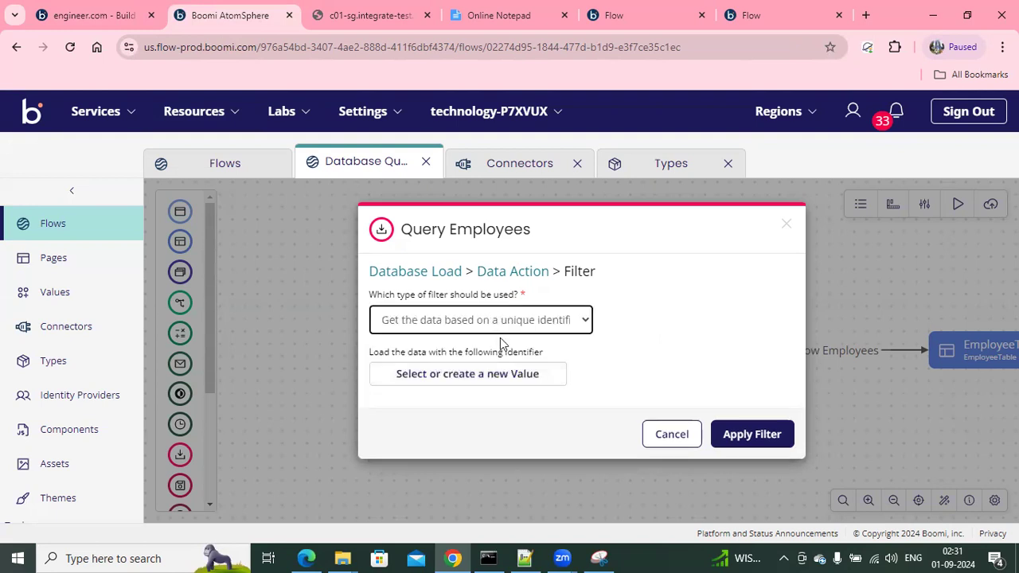
{"action": "left_click", "coordinate": [484, 321]}
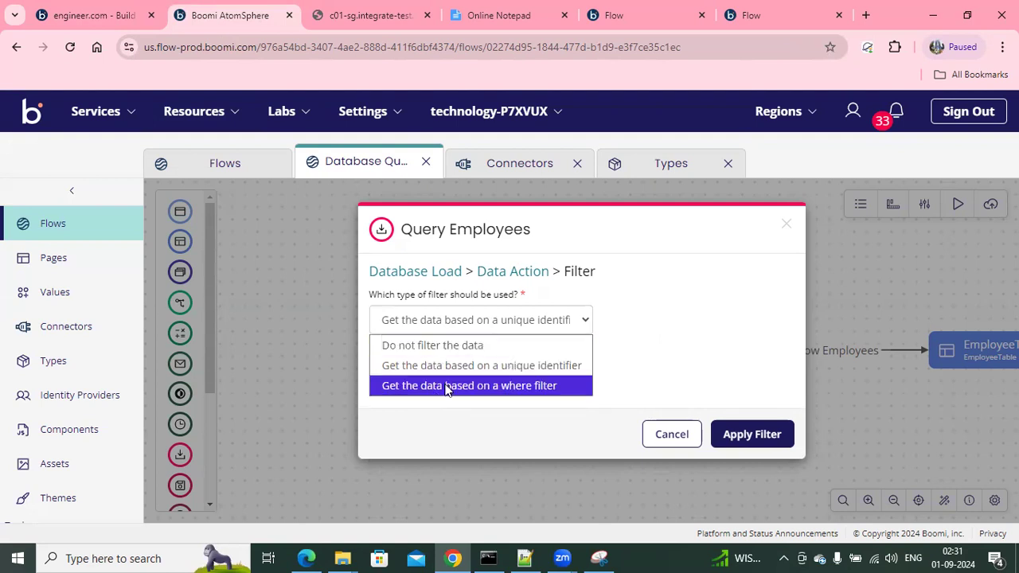
{"action": "left_click", "coordinate": [669, 429]}
{"action": "left_click", "coordinate": [670, 444]}
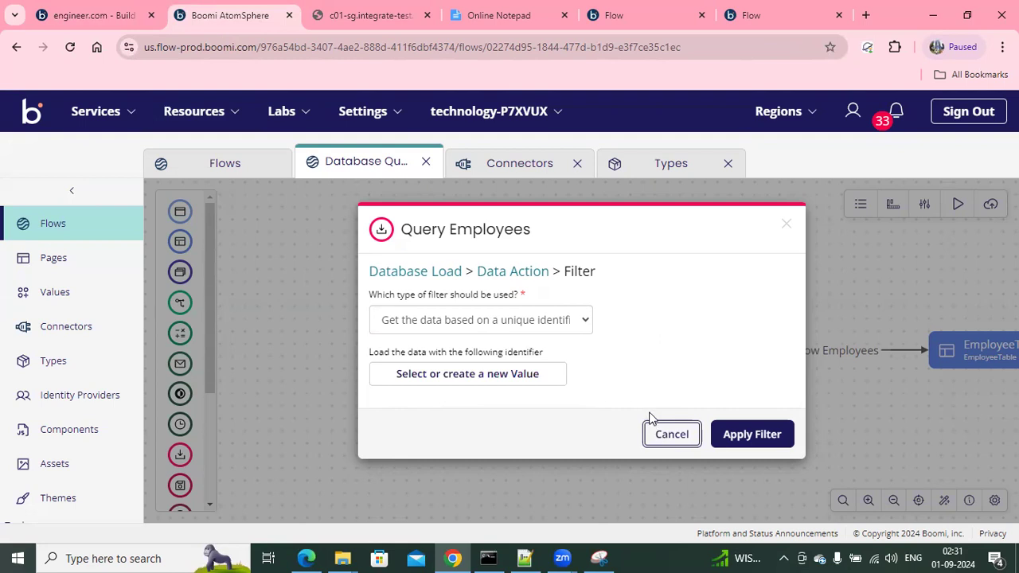
{"action": "left_click", "coordinate": [667, 437]}
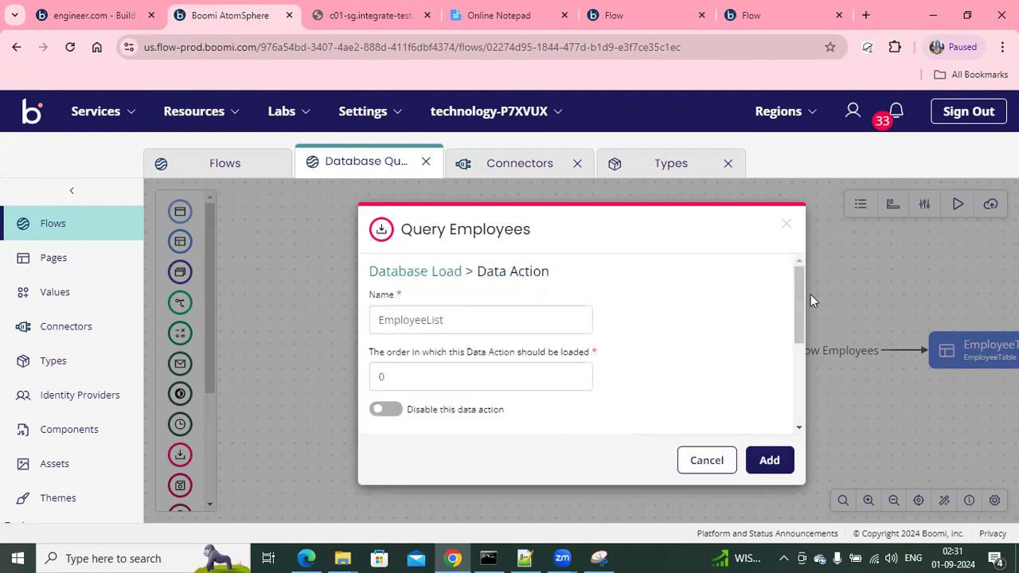
- Leave the EmployeeList data action and Query Employees load without saving, and close the Connectors and Types pages
{"action": "left_click_drag", "start_coordinate": [797, 318], "coordinate": [788, 419]}
{"action": "left_click", "coordinate": [705, 457]}
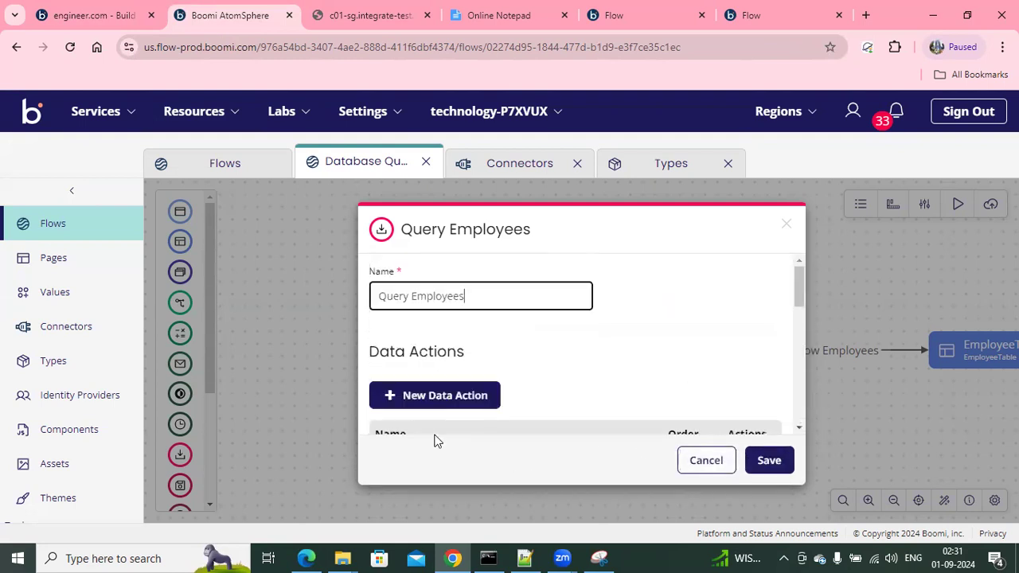
{"action": "left_click", "coordinate": [698, 467]}
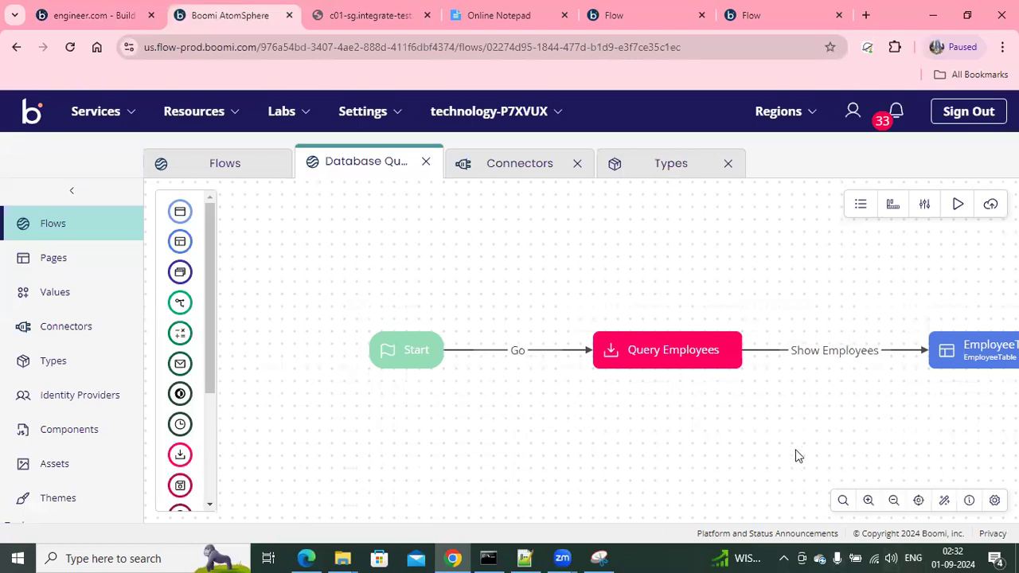
{"action": "left_click_drag", "start_coordinate": [858, 412], "coordinate": [786, 419]}
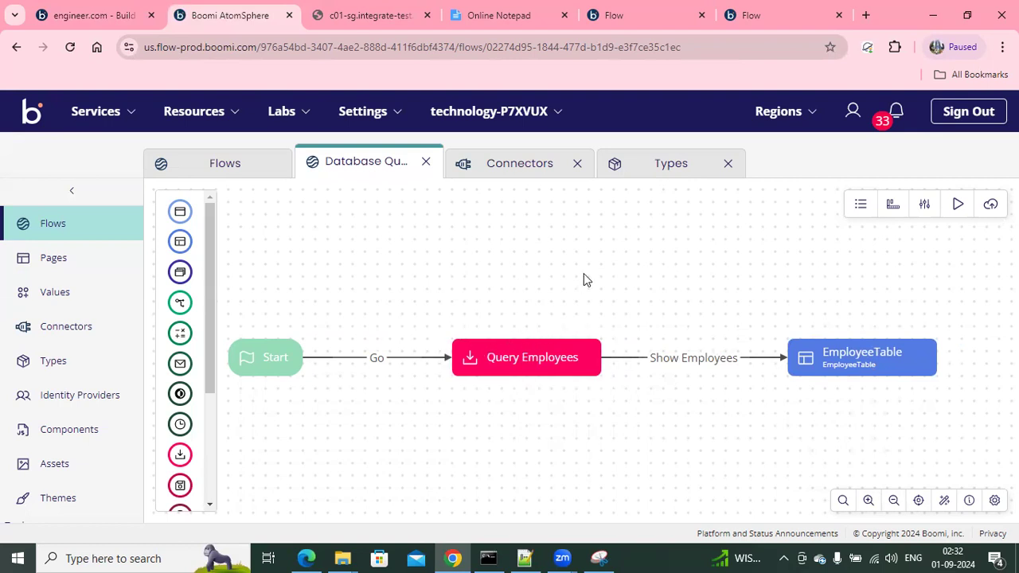
{"action": "left_click", "coordinate": [578, 164]}
{"action": "left_click", "coordinate": [577, 164]}
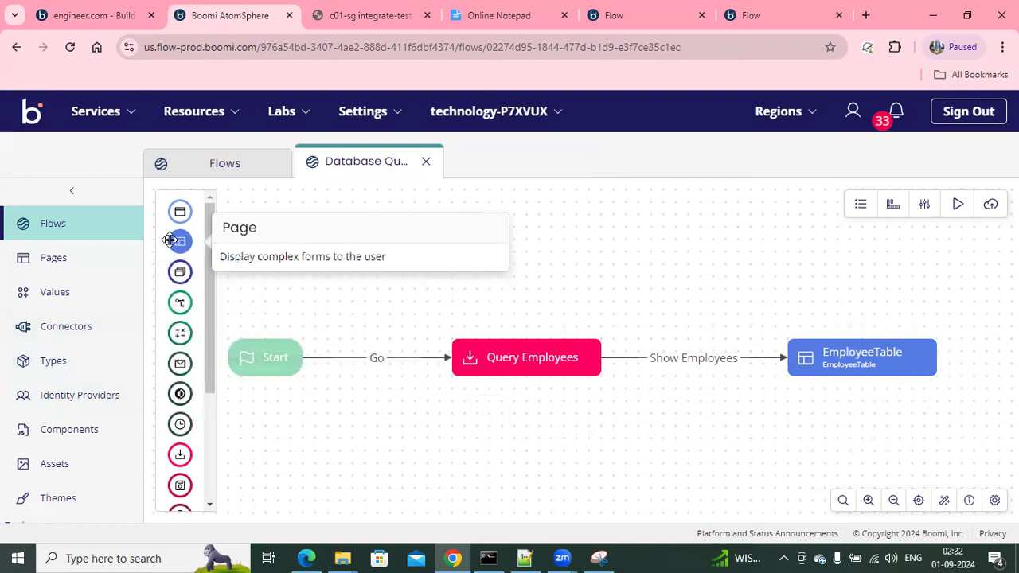
- Add a Page element to the Database Query flow canvas and create a new page layout from it
{"action": "left_click_drag", "start_coordinate": [163, 242], "coordinate": [348, 260]}
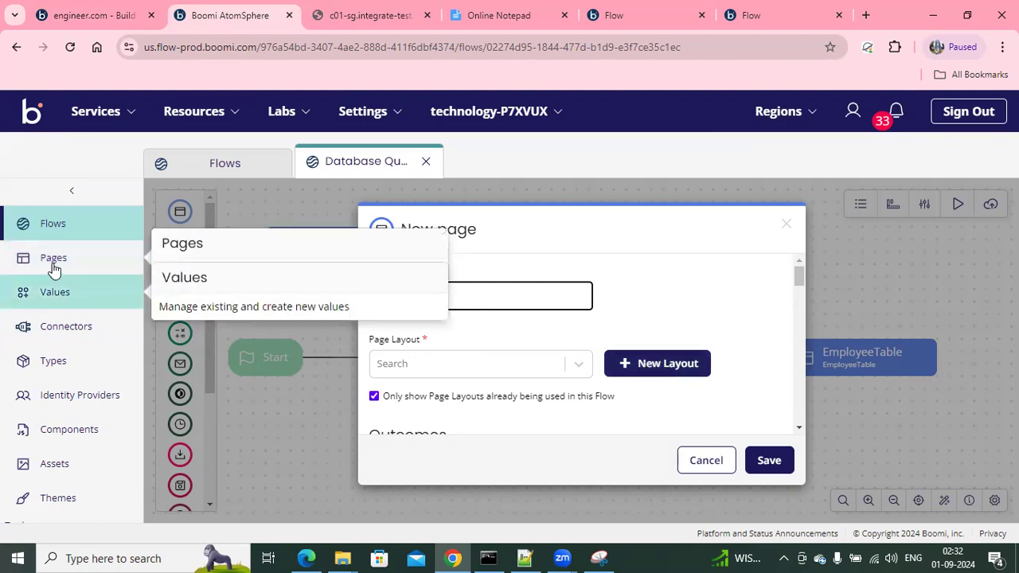
{"action": "left_click", "coordinate": [653, 374]}
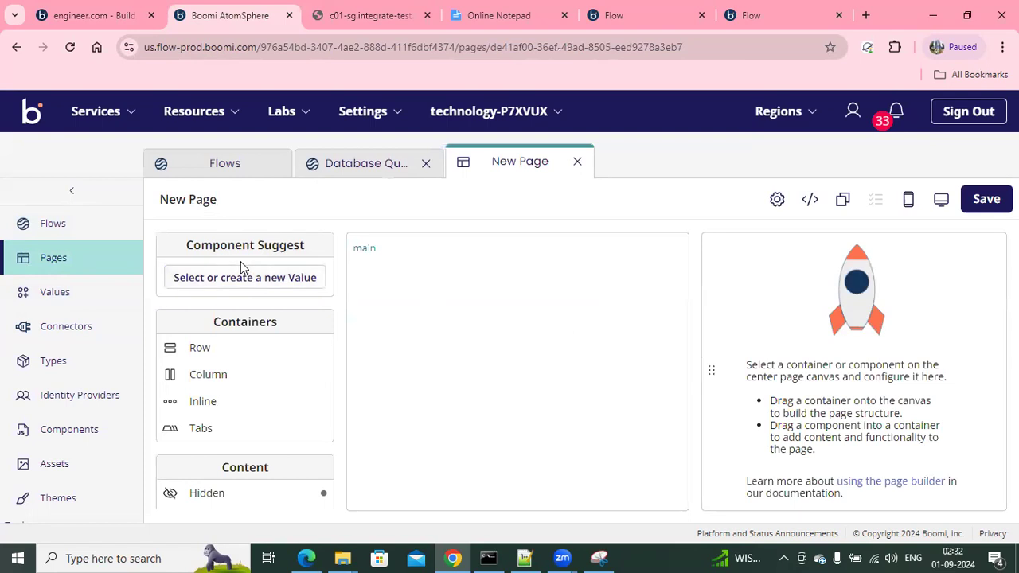
{"action": "left_click", "coordinate": [941, 199]}
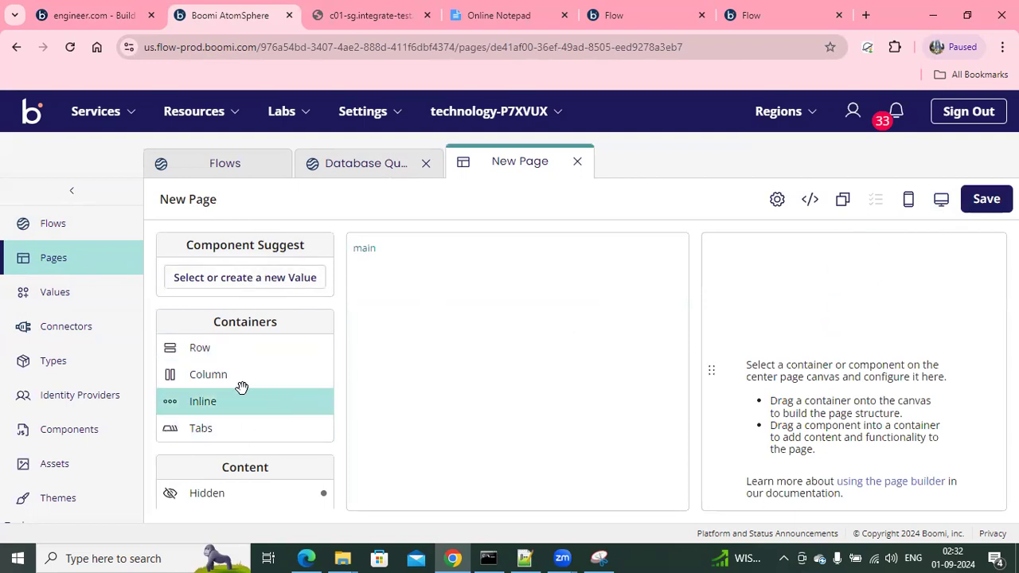
{"action": "key", "text": "ctrl+minus"}
{"action": "key", "text": "ctrl+minus"}
{"action": "key", "text": "ctrl+minus"}
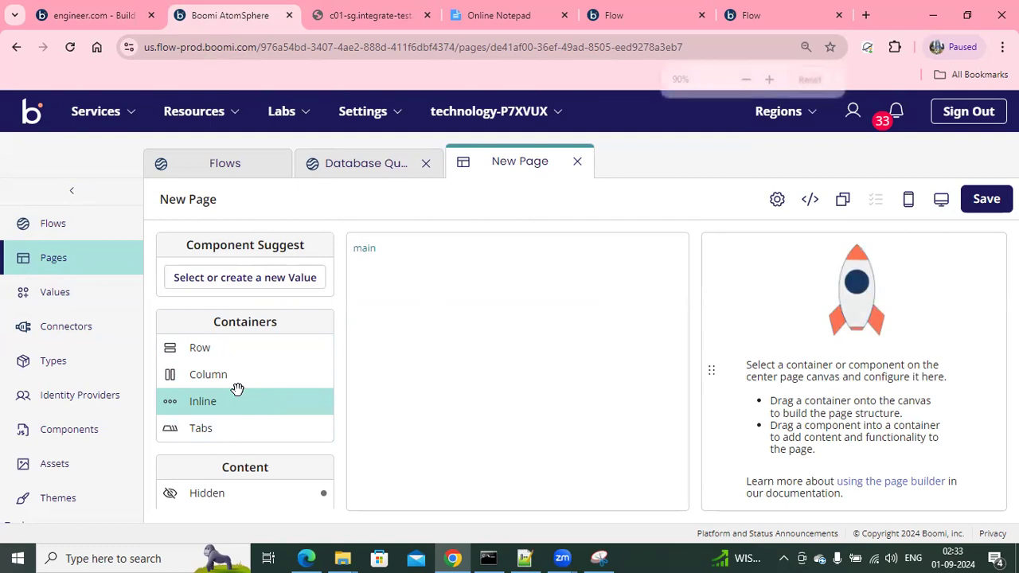
{"action": "key", "text": "ctrl+minus"}
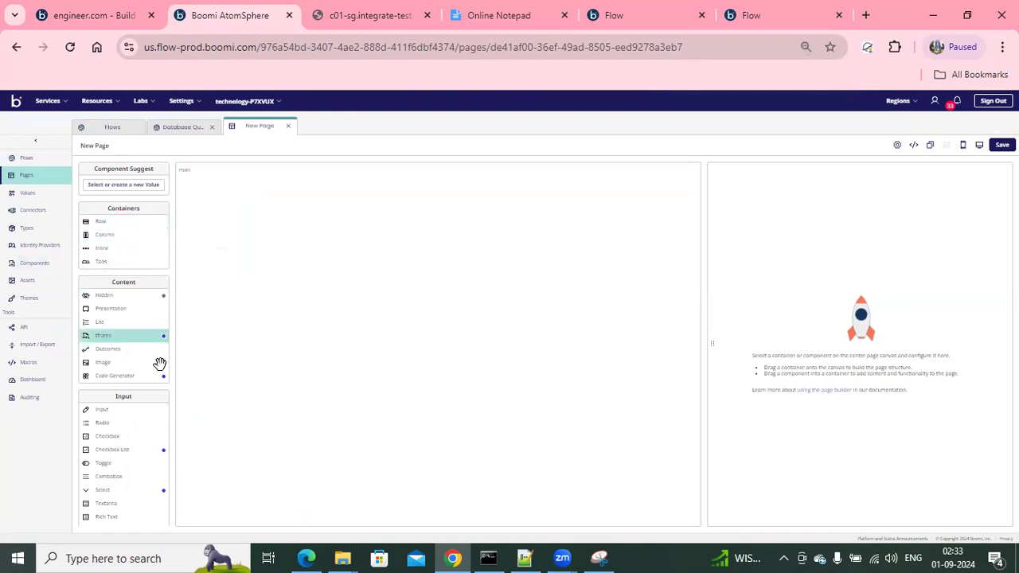
- Examine the collapsible "Example of Load Data from Table" section and the Department With Salary chart in the running flow
{"action": "left_click", "coordinate": [740, 22]}
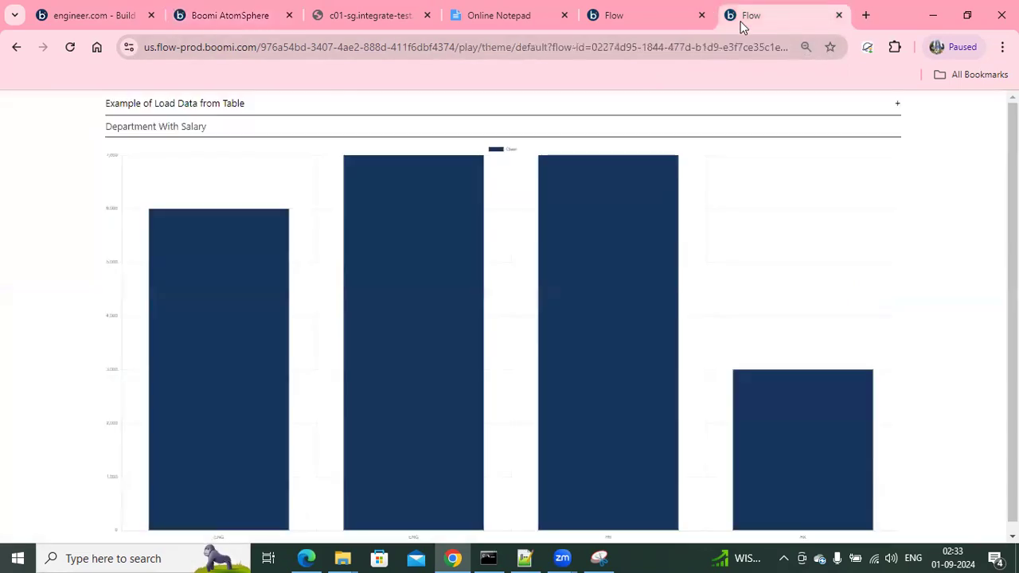
{"action": "left_click", "coordinate": [897, 104]}
{"action": "left_click_drag", "start_coordinate": [77, 120], "coordinate": [85, 142]}
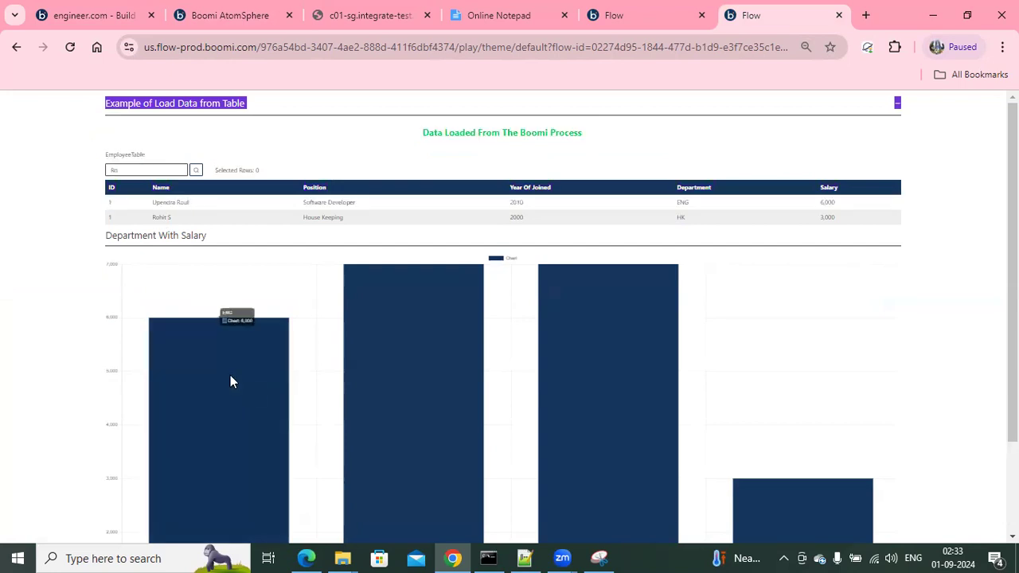
{"action": "left_click", "coordinate": [226, 21]}
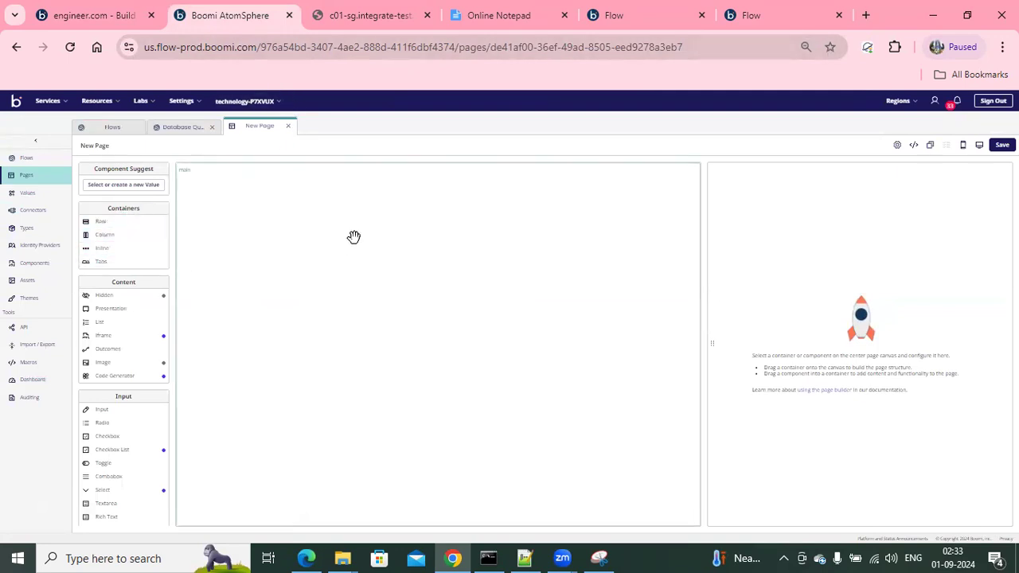
{"action": "left_click", "coordinate": [752, 23]}
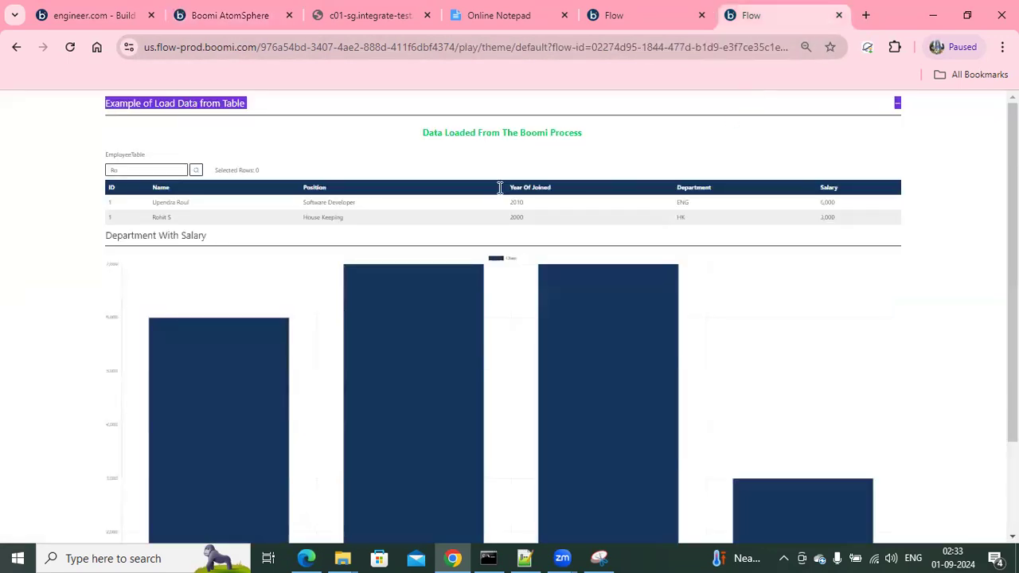
{"action": "left_click", "coordinate": [90, 114]}
{"action": "left_click_drag", "start_coordinate": [90, 114], "coordinate": [801, 241]}
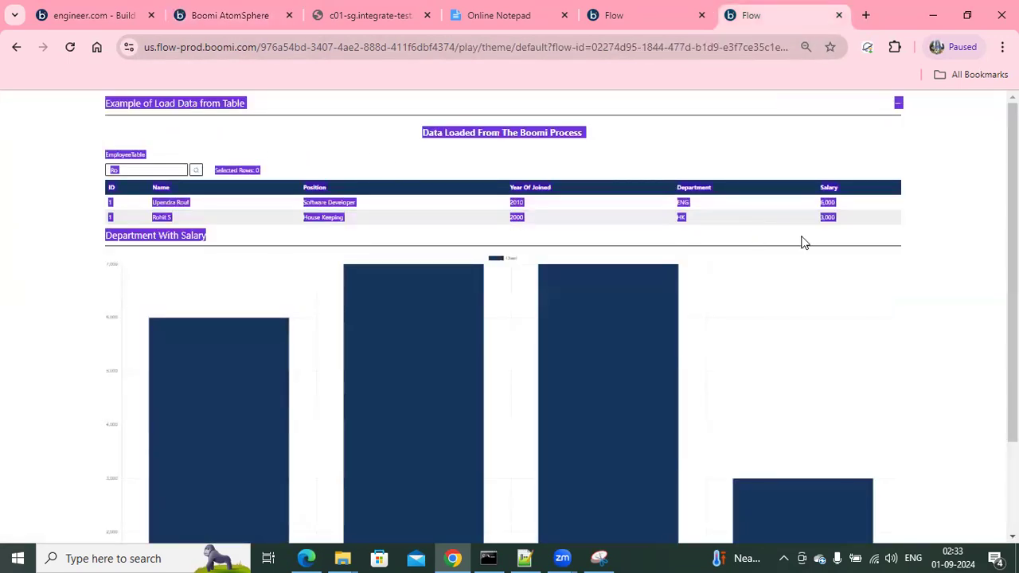
{"action": "left_click", "coordinate": [898, 105]}
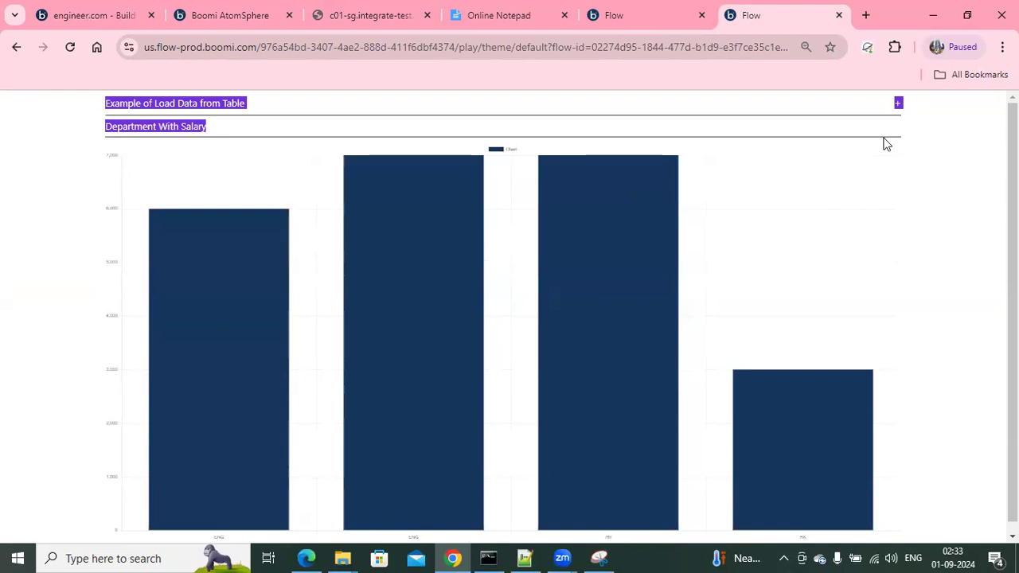
- Return to the new page layout in Boomi Flow and place a Table component in its main container
{"action": "left_click", "coordinate": [239, 21]}
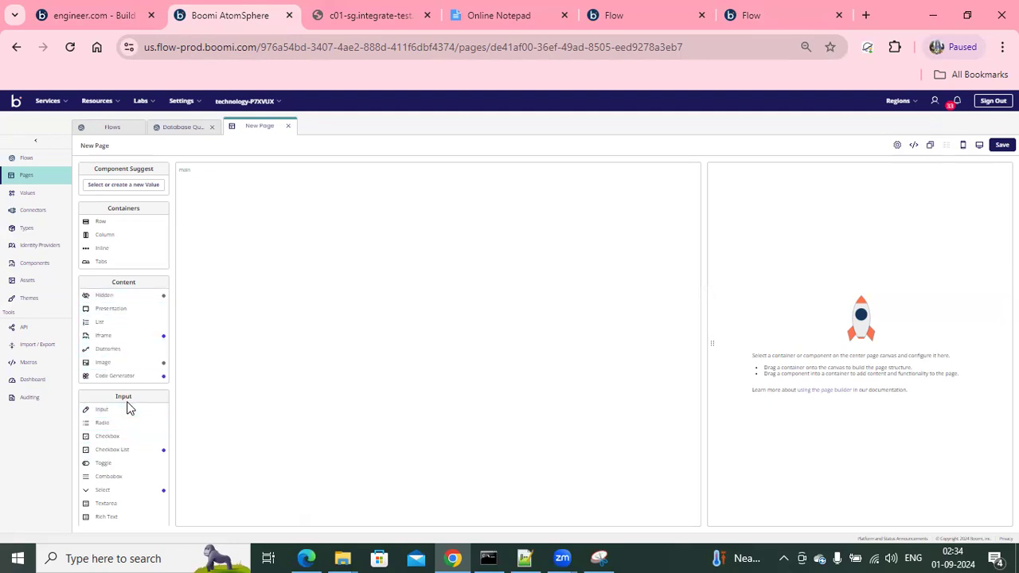
{"action": "scroll", "coordinate": [120, 402], "scroll_direction": "down", "scroll_amount": 6}
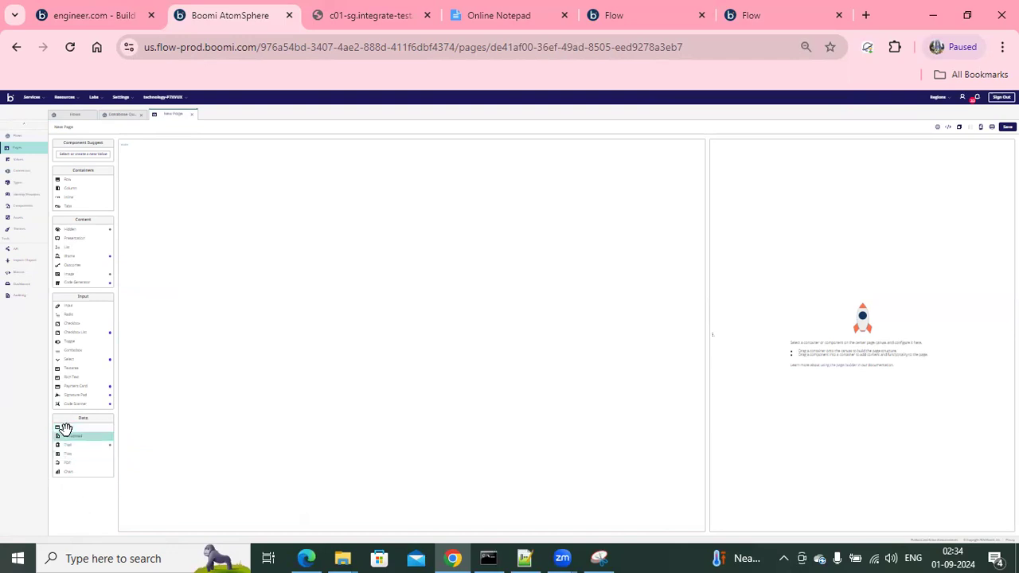
{"action": "left_click_drag", "start_coordinate": [75, 423], "coordinate": [275, 307]}
{"action": "key", "text": "ctrl+plus"}
{"action": "key", "text": "ctrl+plus"}
{"action": "key", "text": "ctrl+plus"}
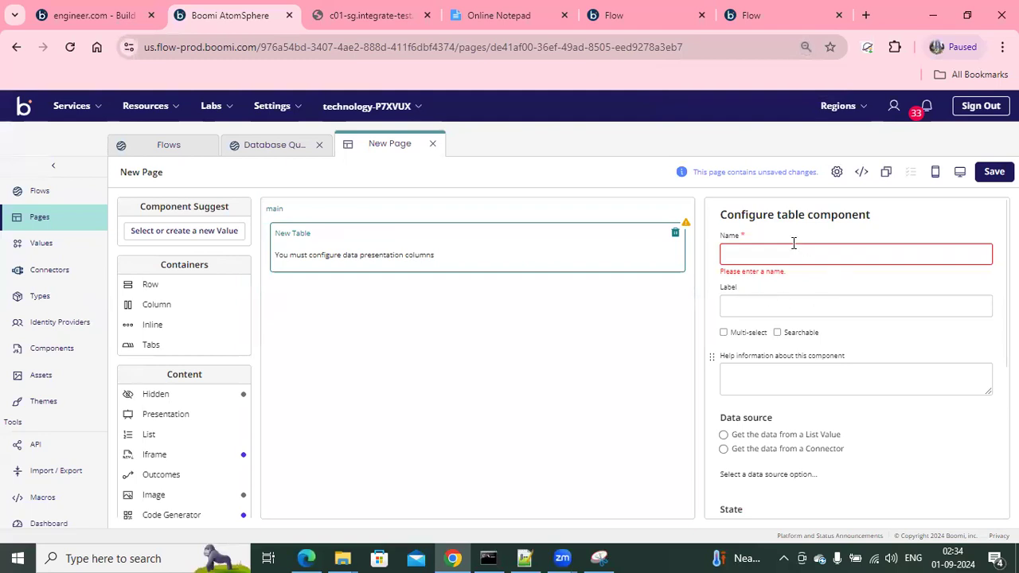
- Review the table's name and label fields, and set its data source to "Get the data from a List Value"
{"action": "left_click", "coordinate": [762, 306]}
{"action": "left_click", "coordinate": [755, 255]}
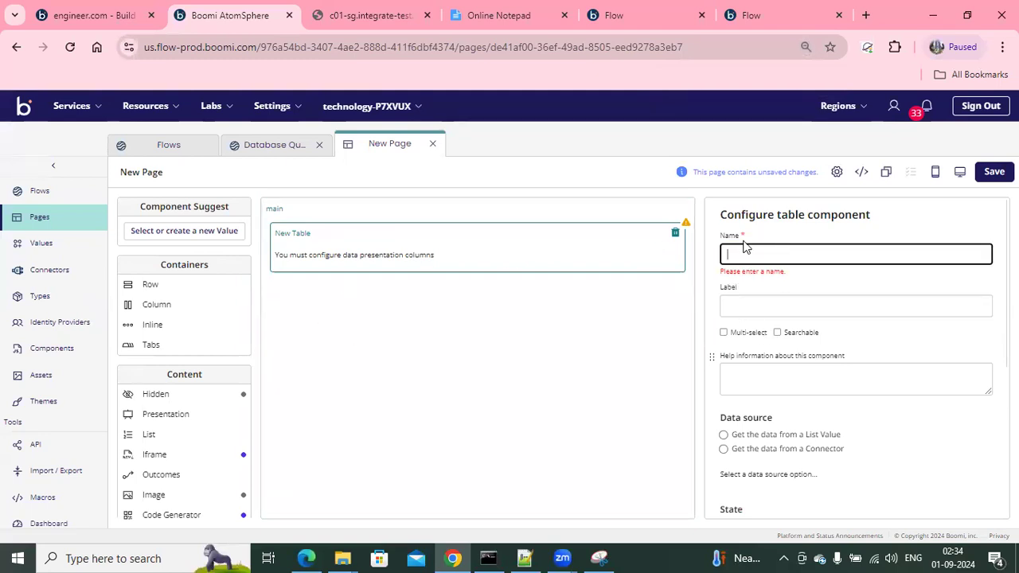
{"action": "left_click", "coordinate": [753, 313]}
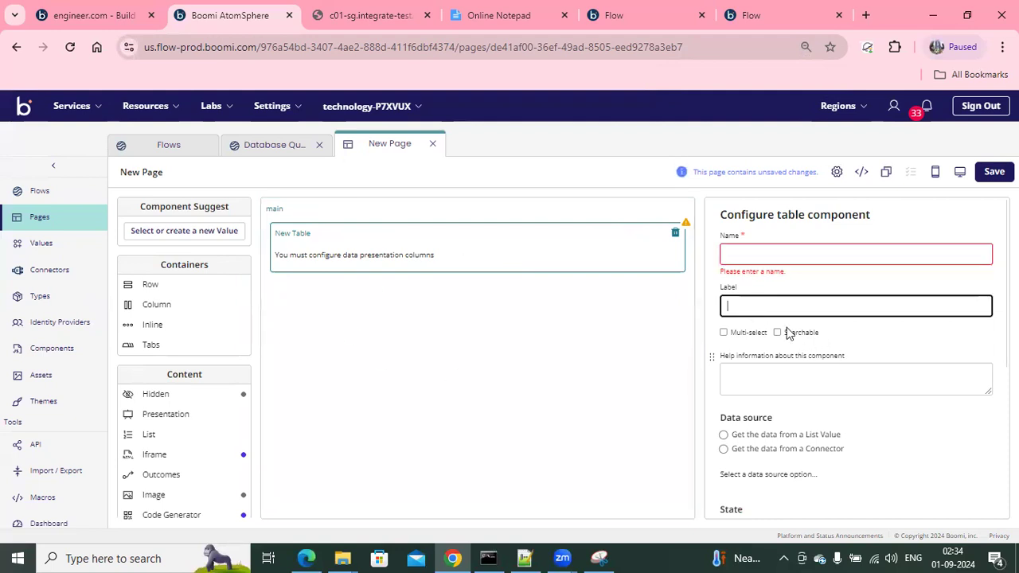
{"action": "scroll", "coordinate": [797, 302], "scroll_direction": "down", "scroll_amount": 1}
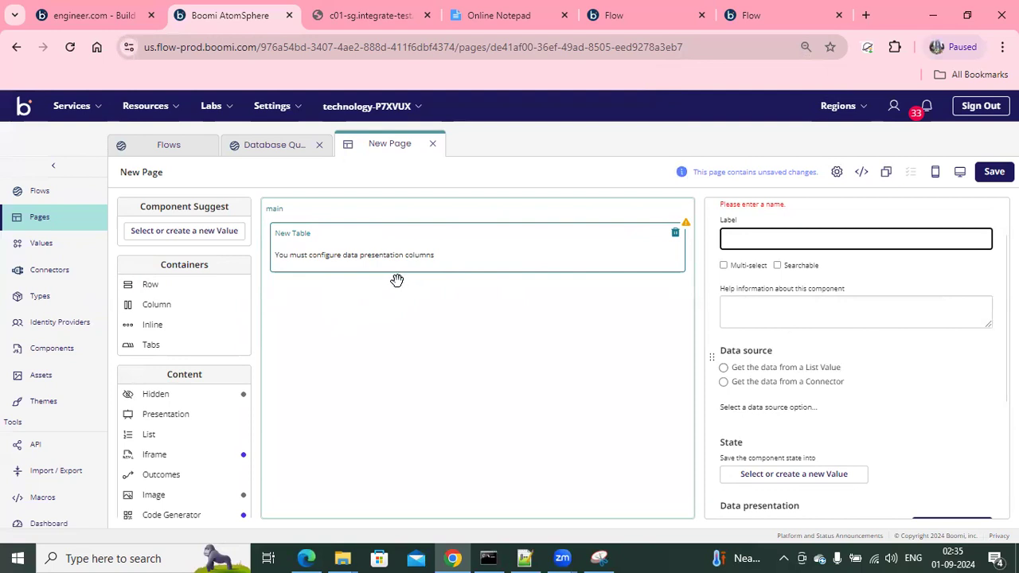
{"action": "left_click", "coordinate": [723, 369]}
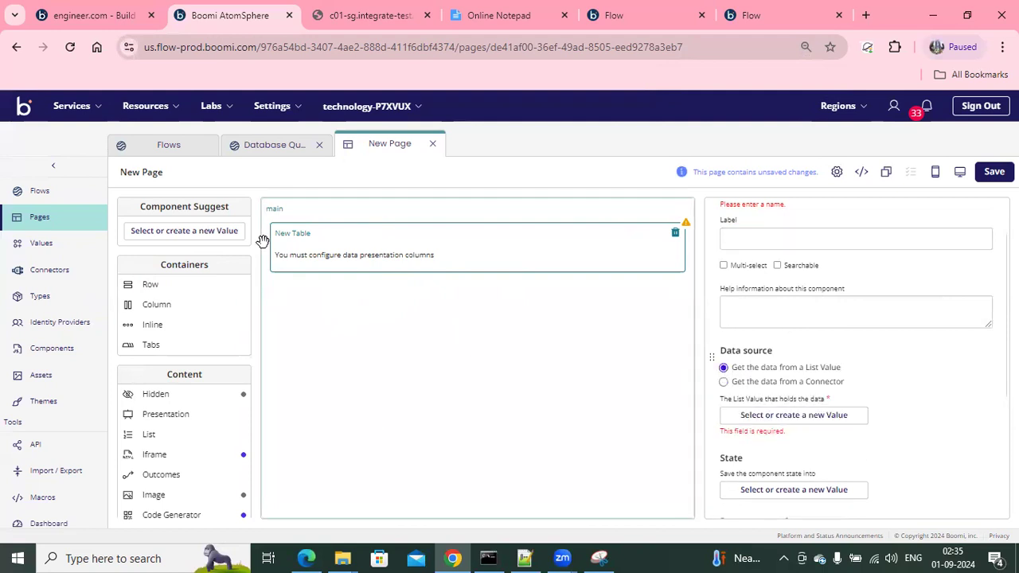
- Discard the new page element in the Database Query flow and review the new layout's state, data presentation and attribute settings
{"action": "left_click", "coordinate": [284, 150]}
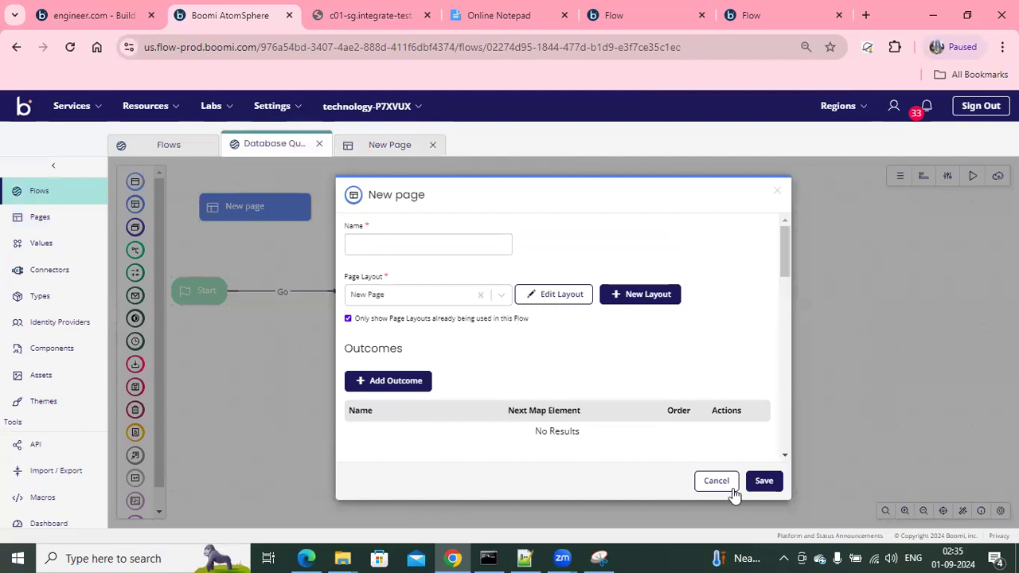
{"action": "left_click", "coordinate": [720, 483]}
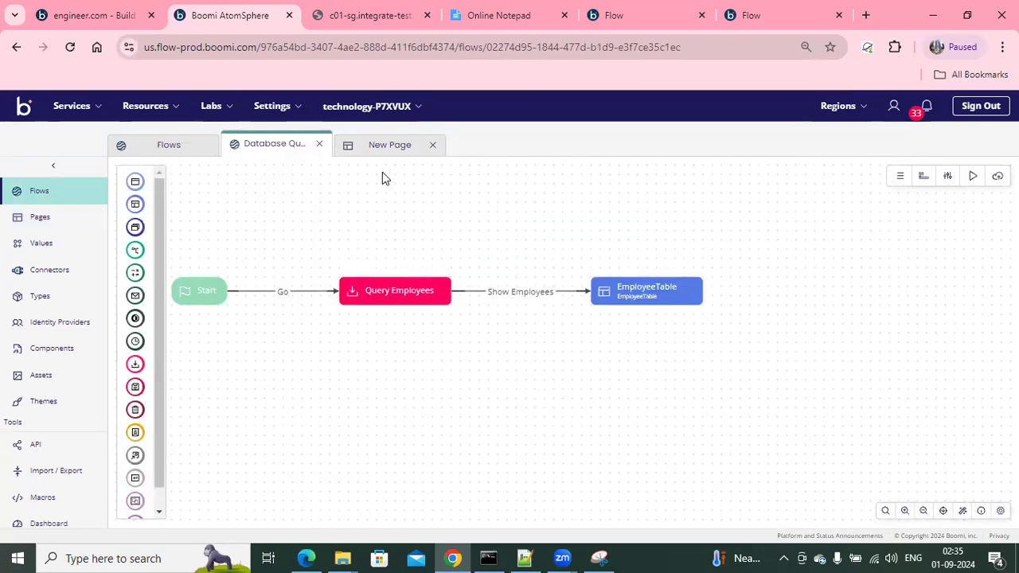
{"action": "left_click", "coordinate": [388, 143]}
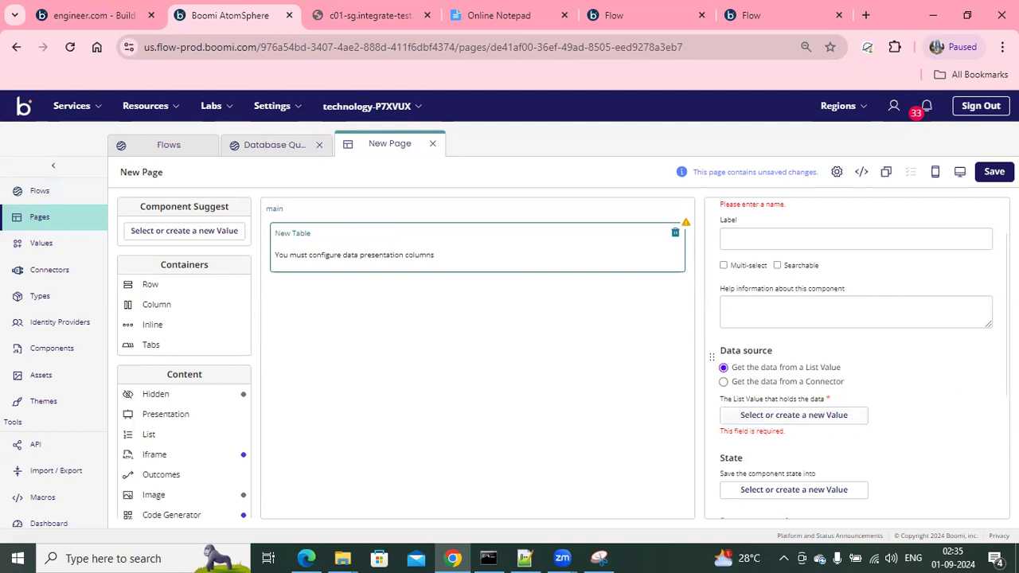
{"action": "scroll", "coordinate": [944, 397], "scroll_direction": "down", "scroll_amount": 3}
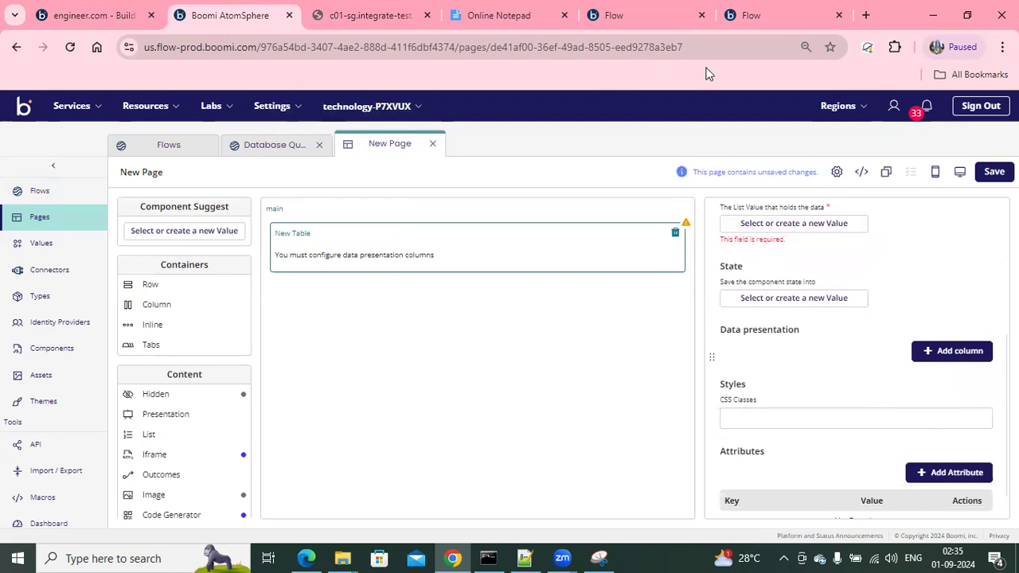
- Switch to the running flow and expand the "Example of Load Data from Table" section to review its employee table
{"action": "left_click", "coordinate": [749, 18]}
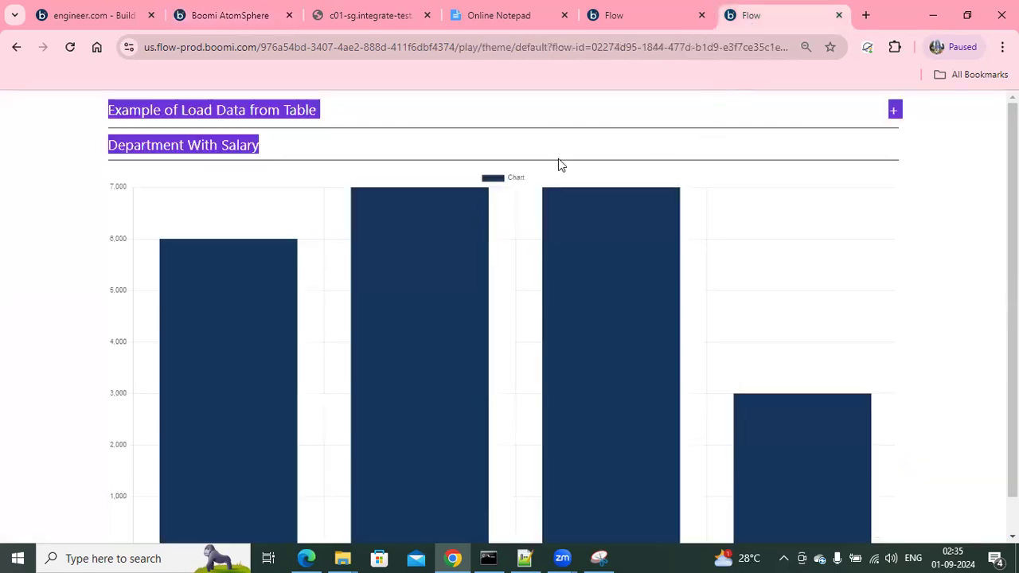
{"action": "left_click", "coordinate": [893, 113]}
{"action": "left_click", "coordinate": [392, 174]}
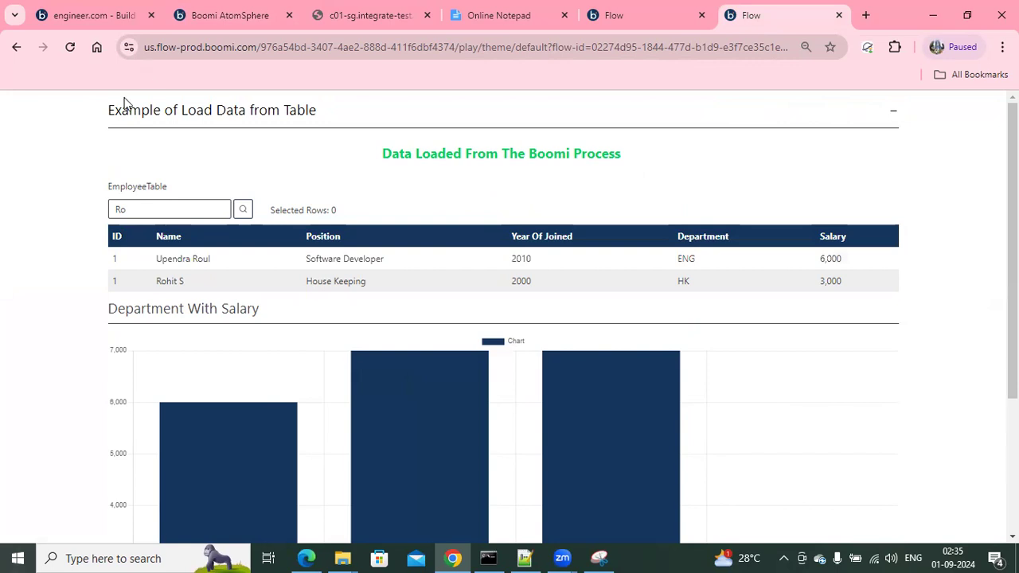
- Return to the new page layout in Boomi Flow and close it, discarding its unsaved changes
{"action": "left_click", "coordinate": [230, 15]}
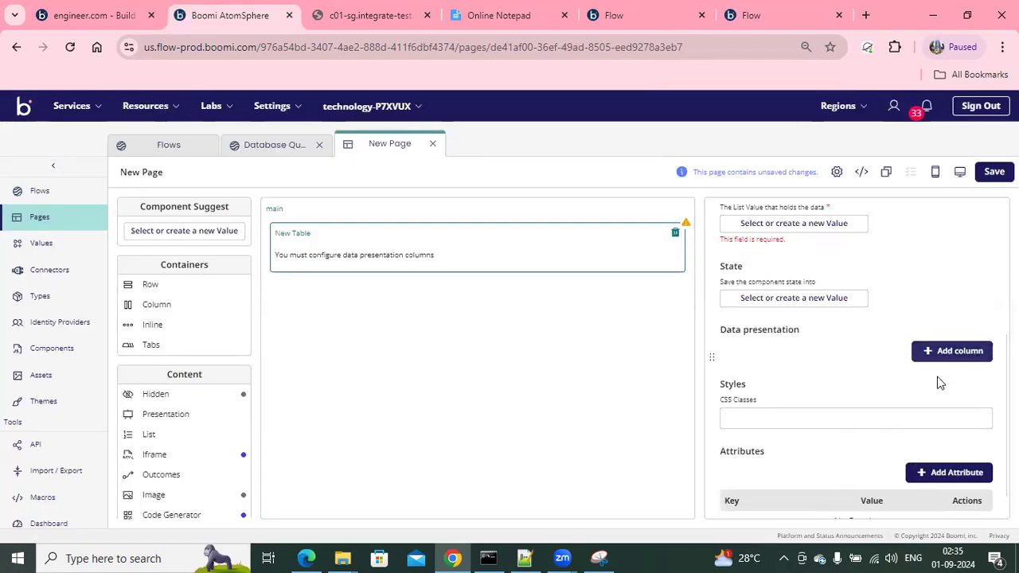
{"action": "scroll", "coordinate": [939, 383], "scroll_direction": "down", "scroll_amount": 1}
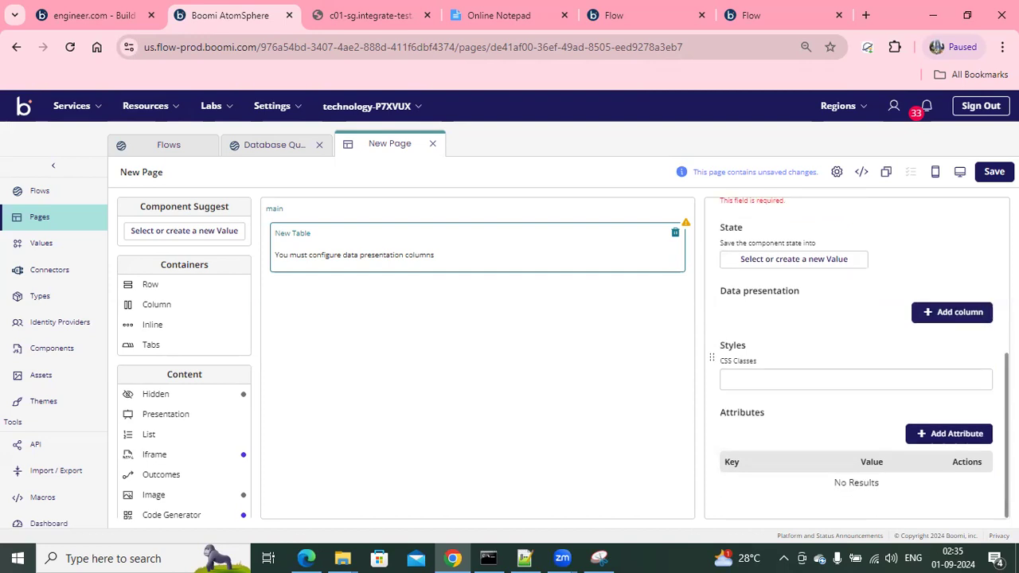
{"action": "scroll", "coordinate": [987, 303], "scroll_direction": "up", "scroll_amount": 5}
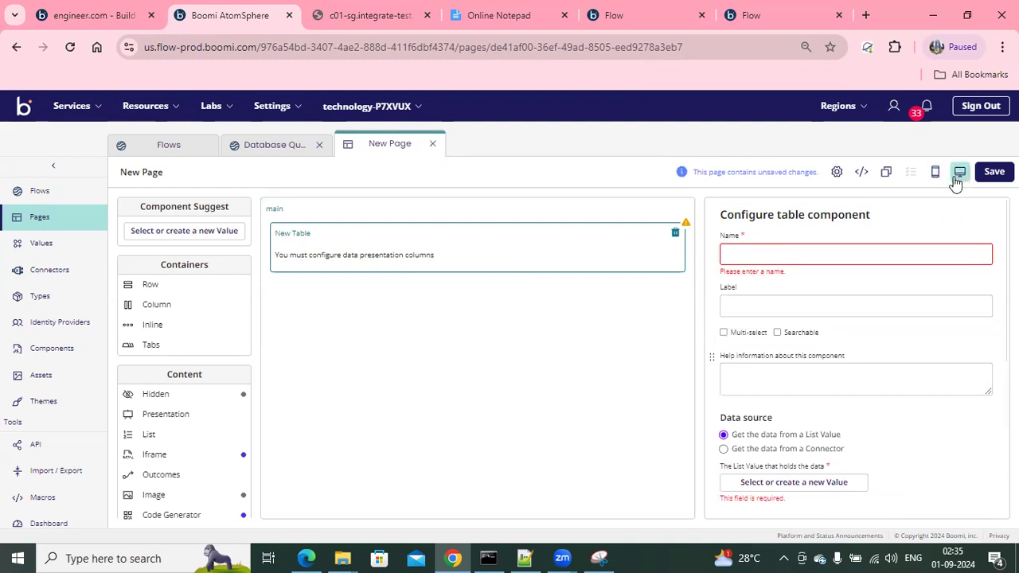
{"action": "left_click", "coordinate": [432, 145]}
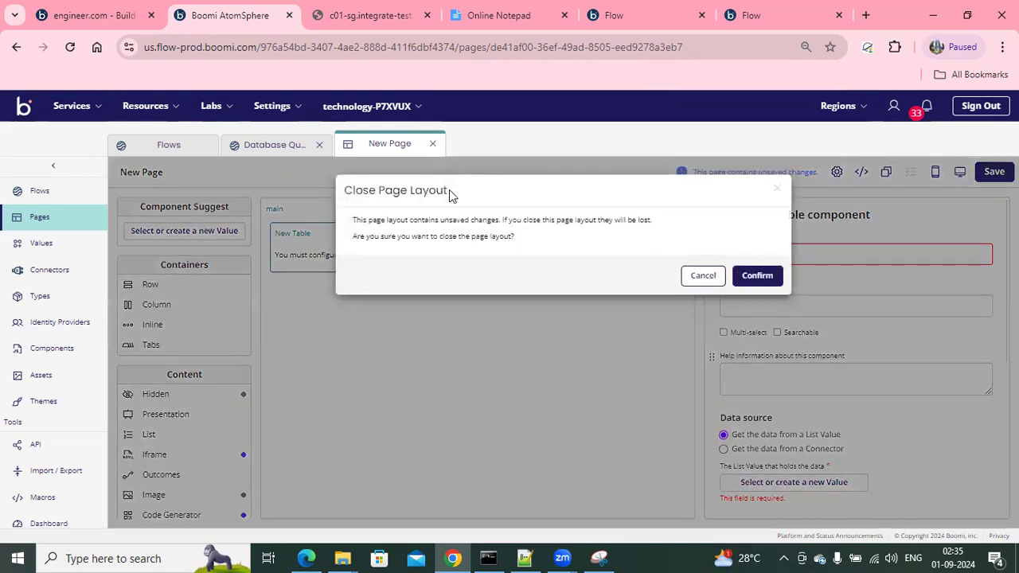
{"action": "left_click", "coordinate": [757, 275]}
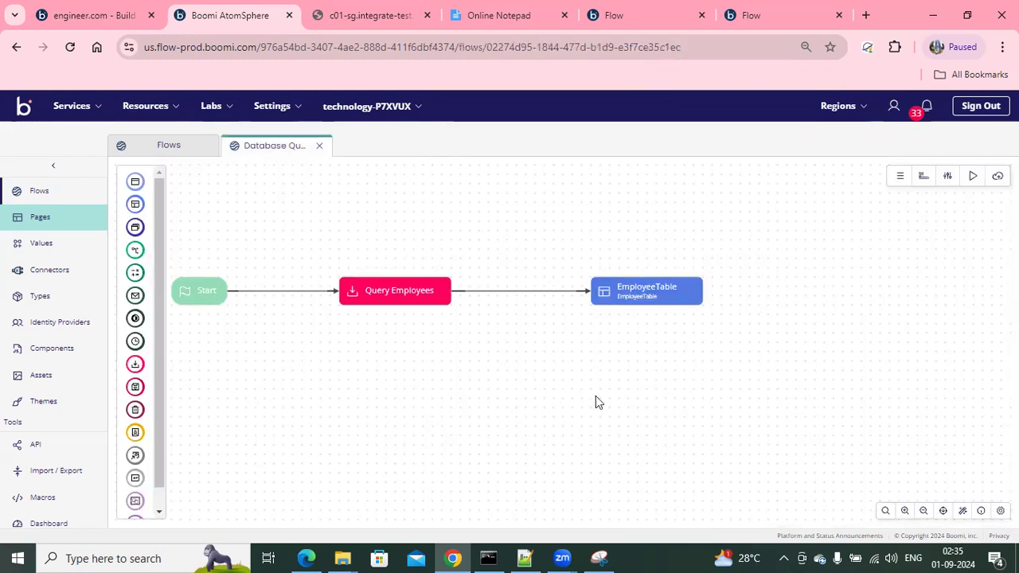
- Open the page layout of the flow's EmployeeTable element for editing and inspect its main container's settings
{"action": "double_click", "coordinate": [618, 290]}
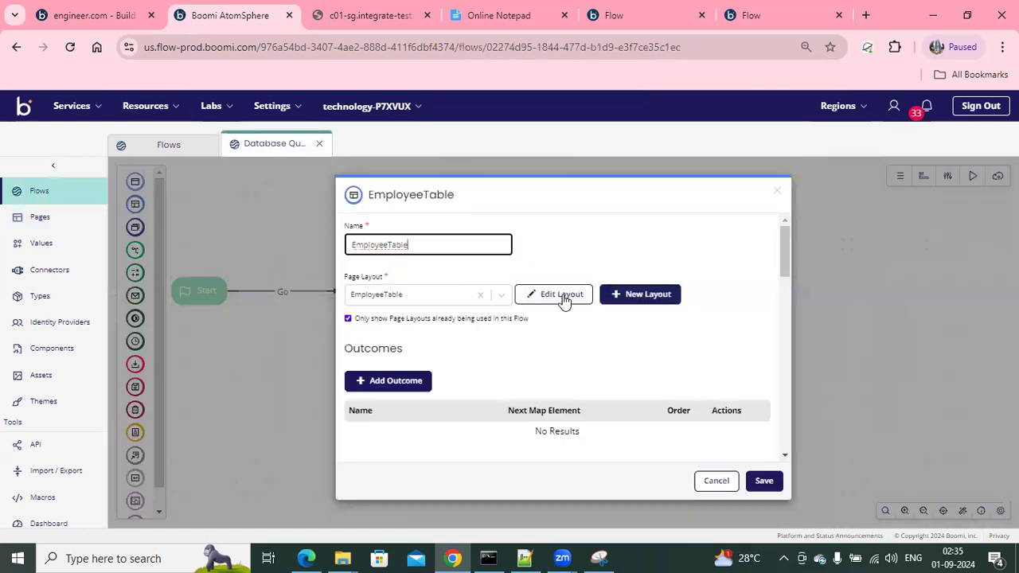
{"action": "left_click", "coordinate": [562, 296]}
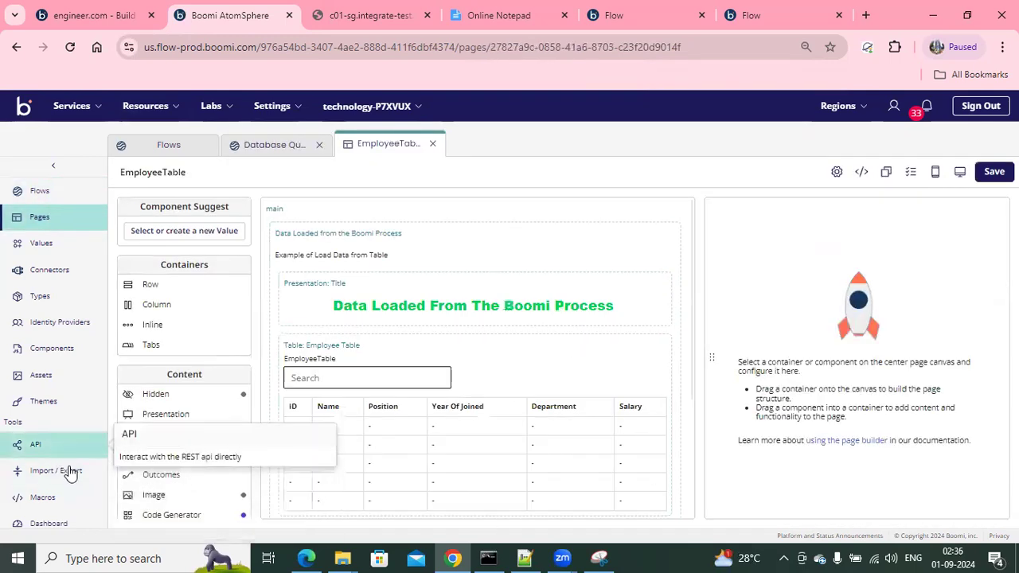
{"action": "left_click", "coordinate": [278, 206]}
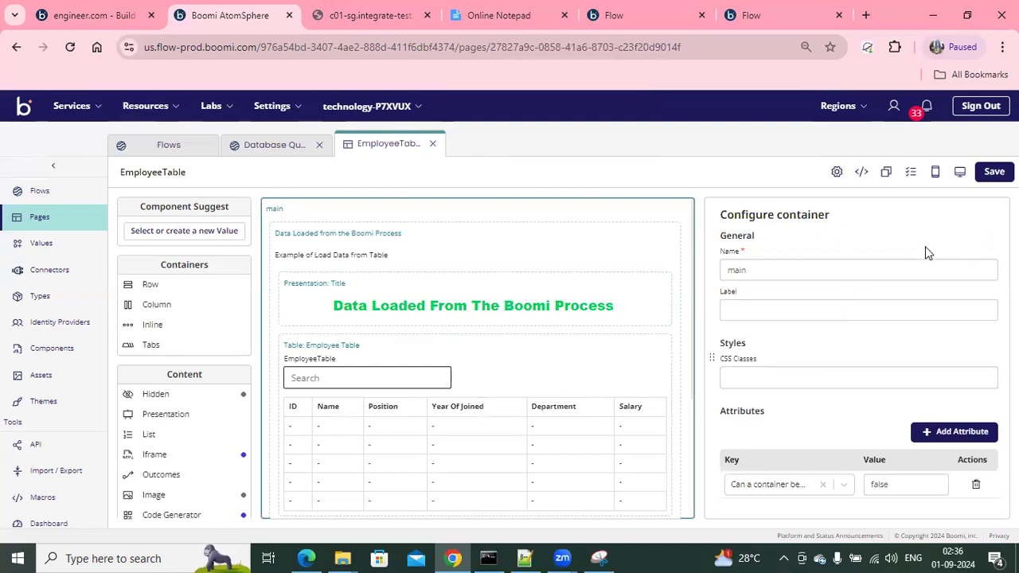
{"action": "key", "text": "ctrl+minus"}
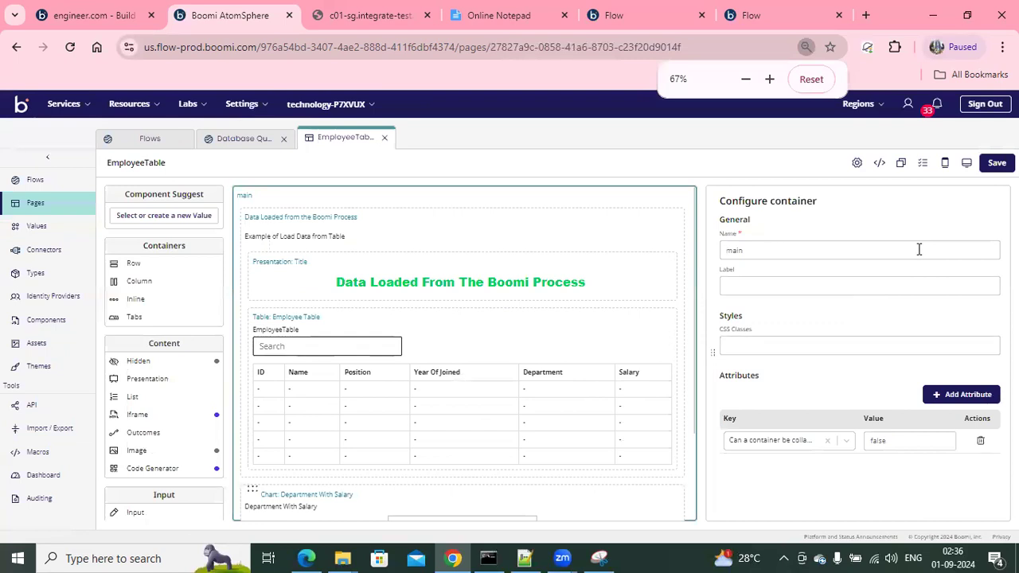
{"action": "key", "text": "ctrl+minus"}
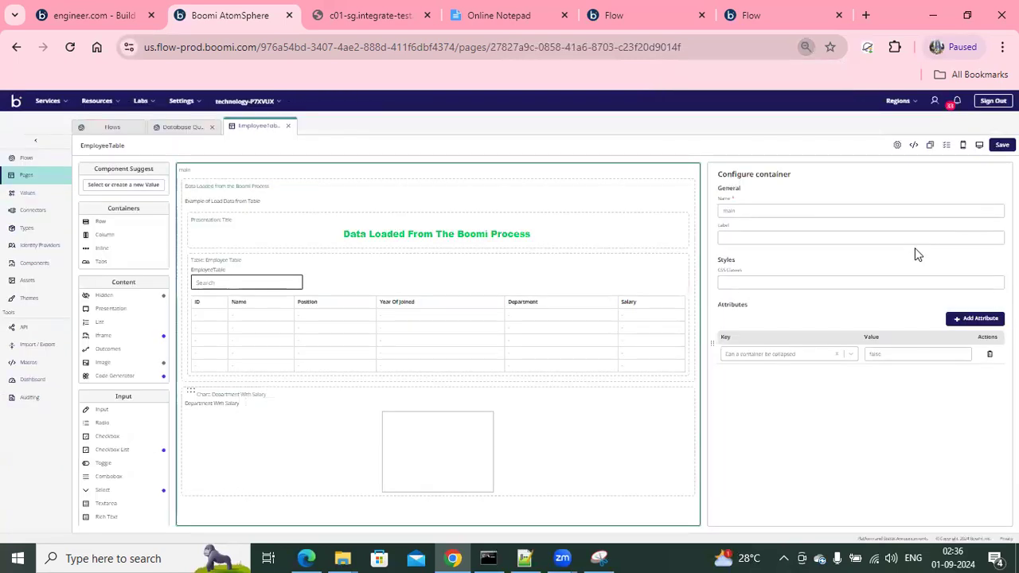
- Review the settings of the "Data Loaded from the Boomi Process" container and the Department With Salary chart component
{"action": "left_click", "coordinate": [289, 198]}
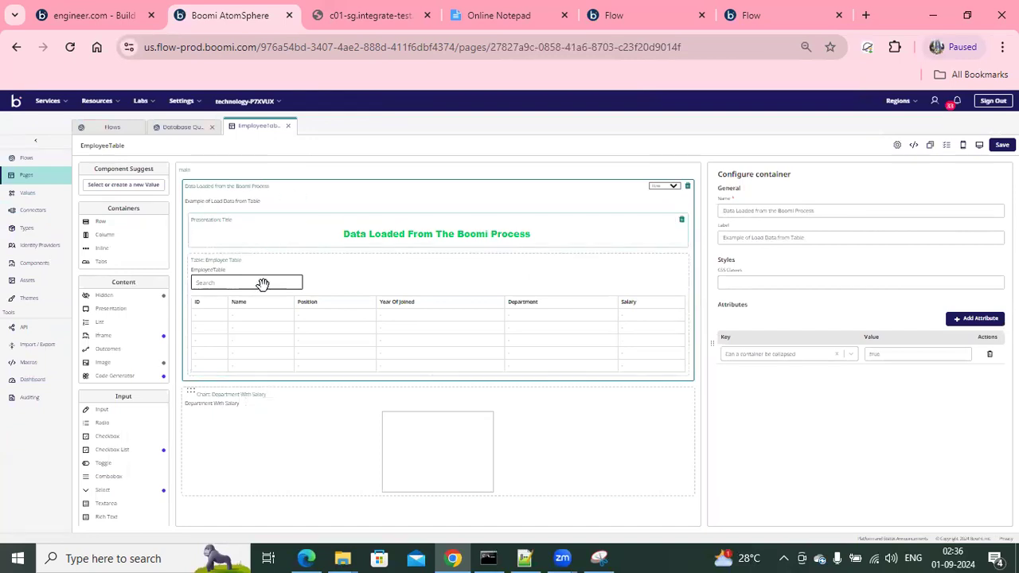
{"action": "left_click", "coordinate": [262, 423]}
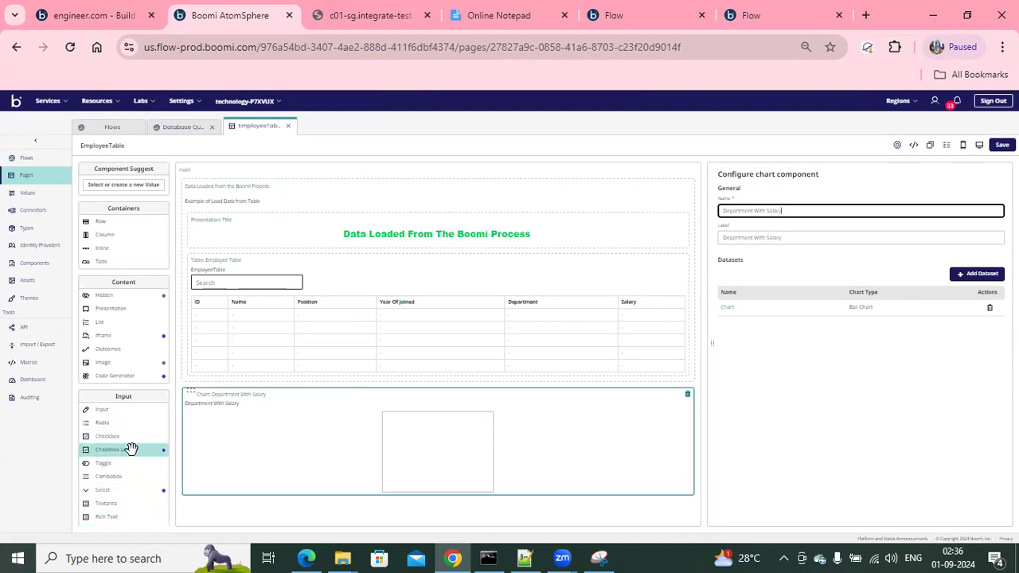
{"action": "key", "text": "ctrl+minus"}
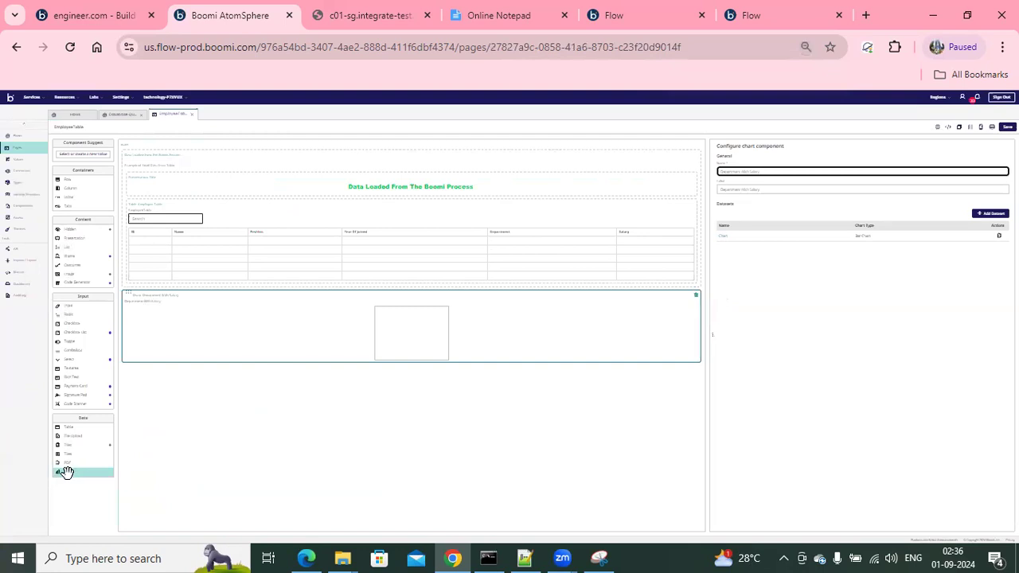
{"action": "key", "text": "ctrl+plus"}
{"action": "key", "text": "ctrl+plus"}
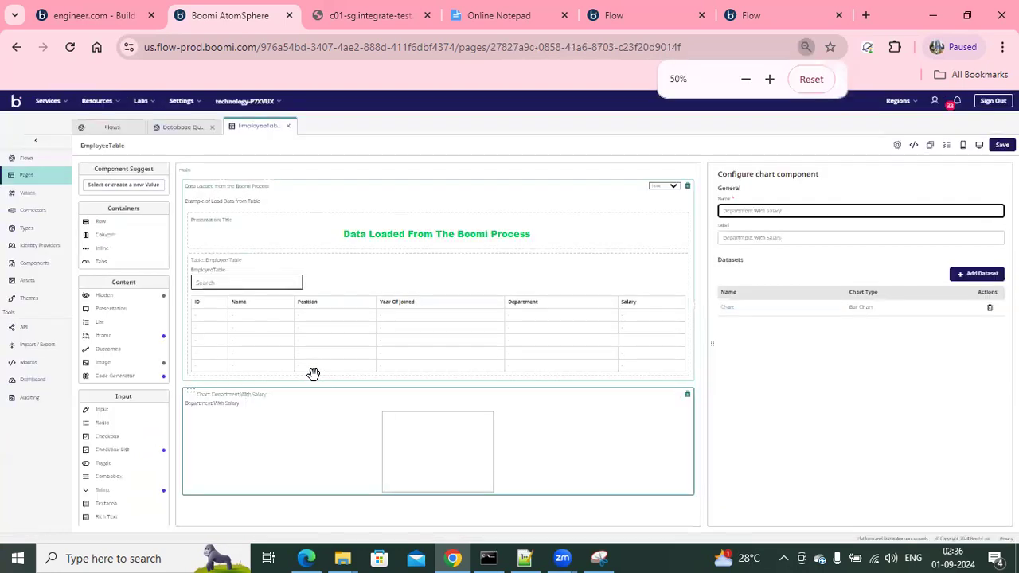
{"action": "left_click", "coordinate": [365, 229]}
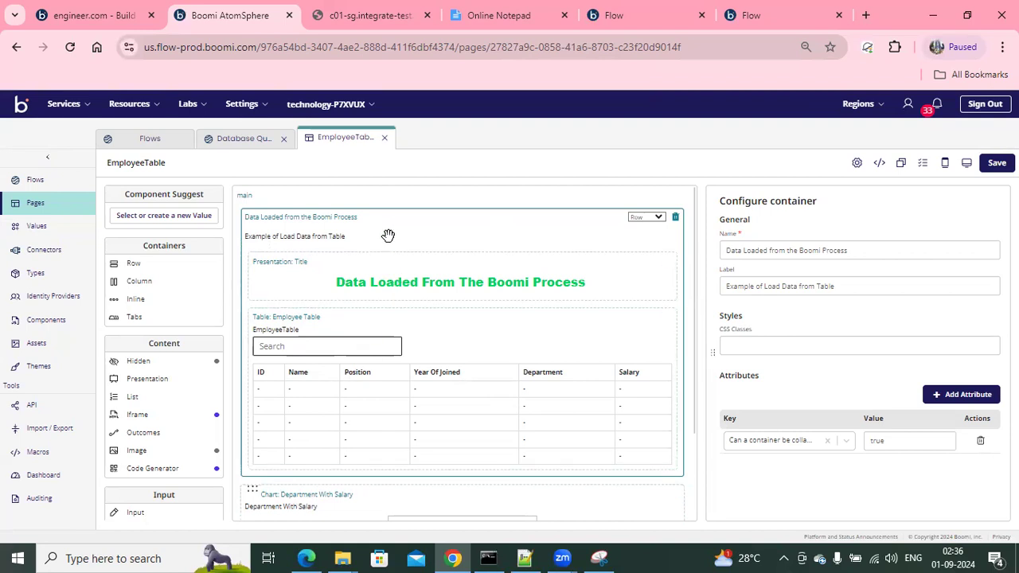
- Examine the Title presentation component's content text and the formatting and font options available for it
{"action": "left_click", "coordinate": [306, 266]}
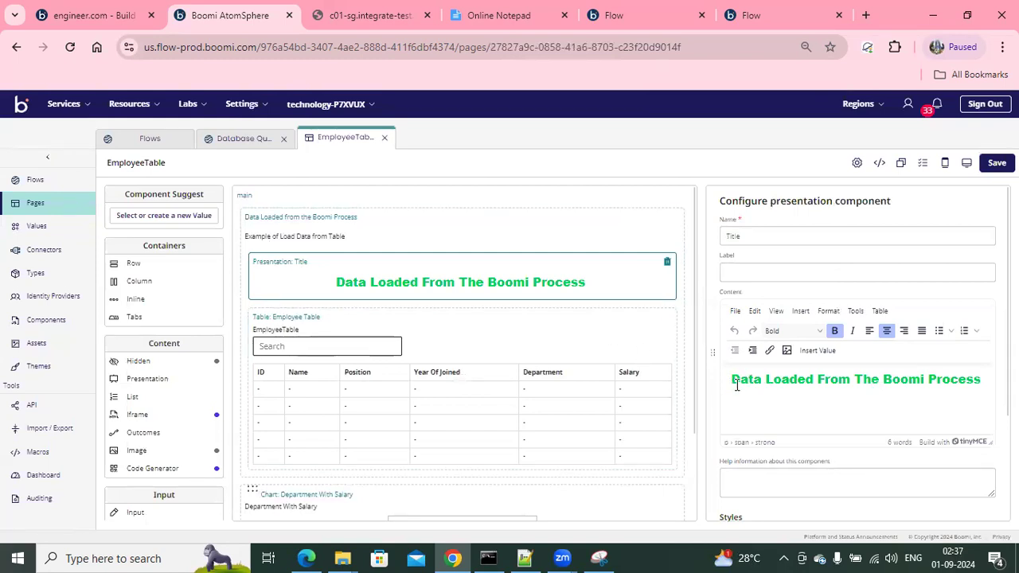
{"action": "scroll", "coordinate": [967, 325], "scroll_direction": "down", "scroll_amount": 1}
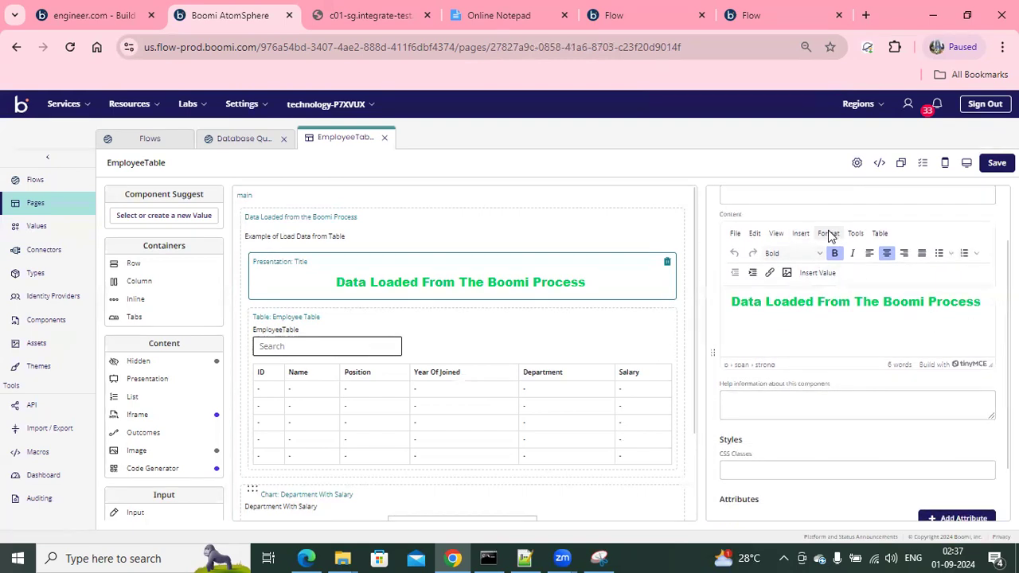
{"action": "left_click", "coordinate": [828, 234]}
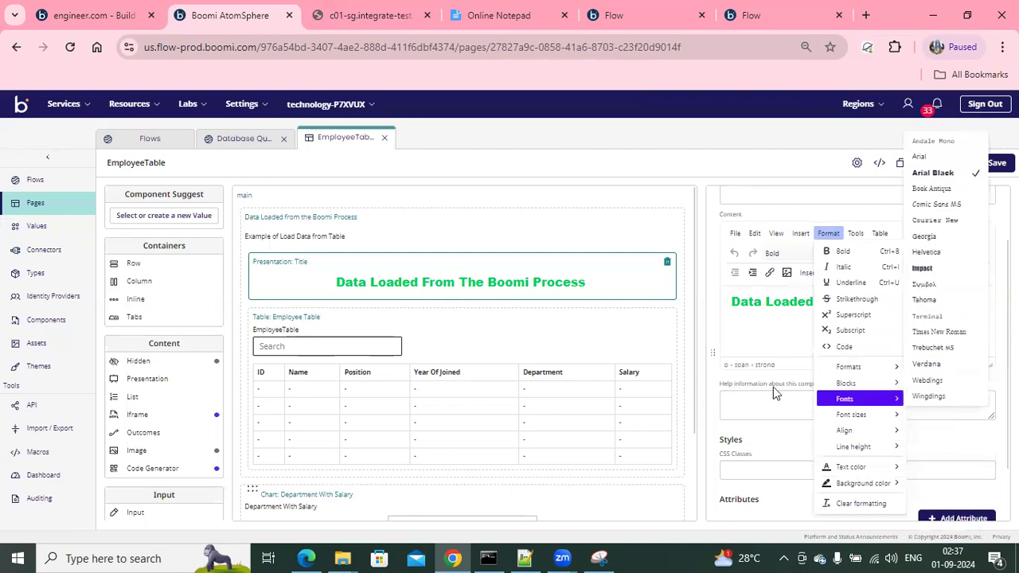
{"action": "left_click", "coordinate": [746, 321]}
{"action": "left_click_drag", "start_coordinate": [731, 305], "coordinate": [984, 305]}
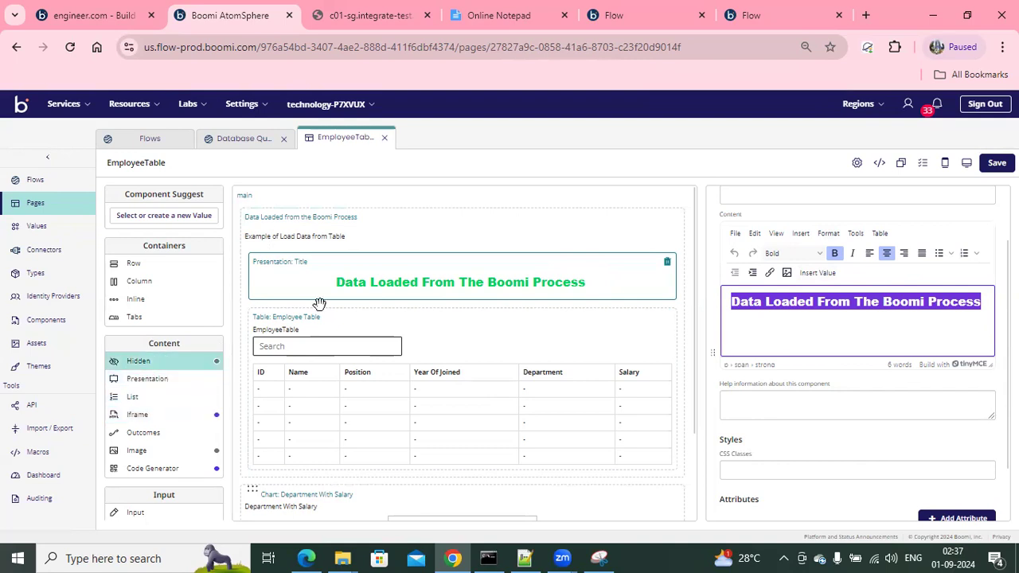
{"action": "left_click", "coordinate": [266, 290]}
{"action": "left_click", "coordinate": [377, 261]}
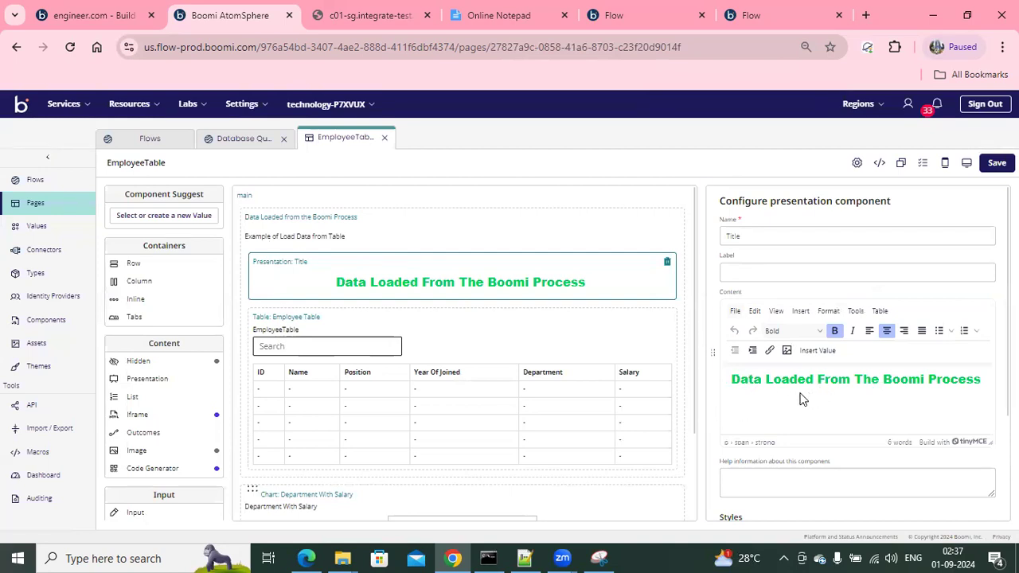
{"action": "left_click", "coordinate": [722, 385]}
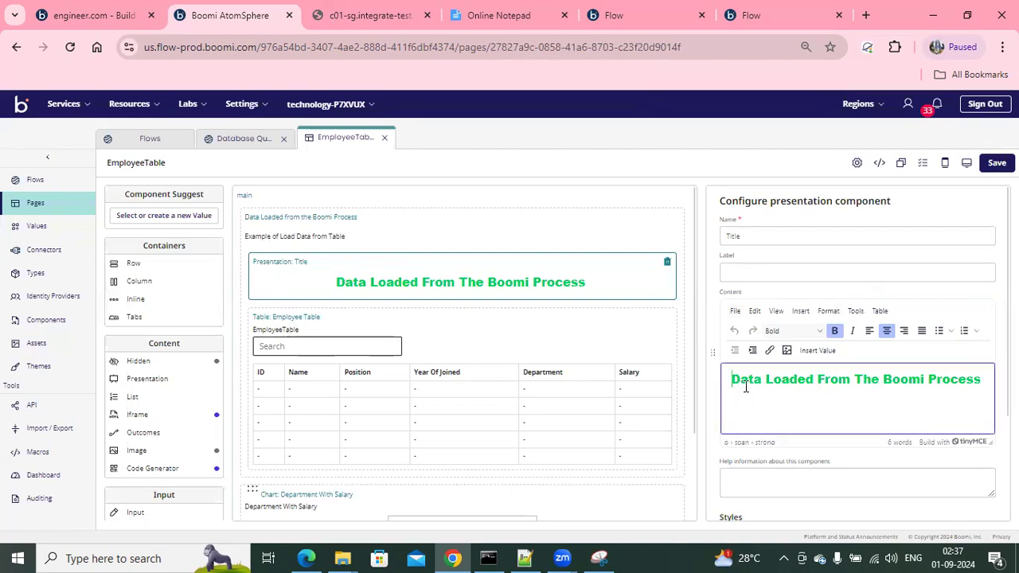
{"action": "left_click_drag", "start_coordinate": [982, 382], "coordinate": [724, 384]}
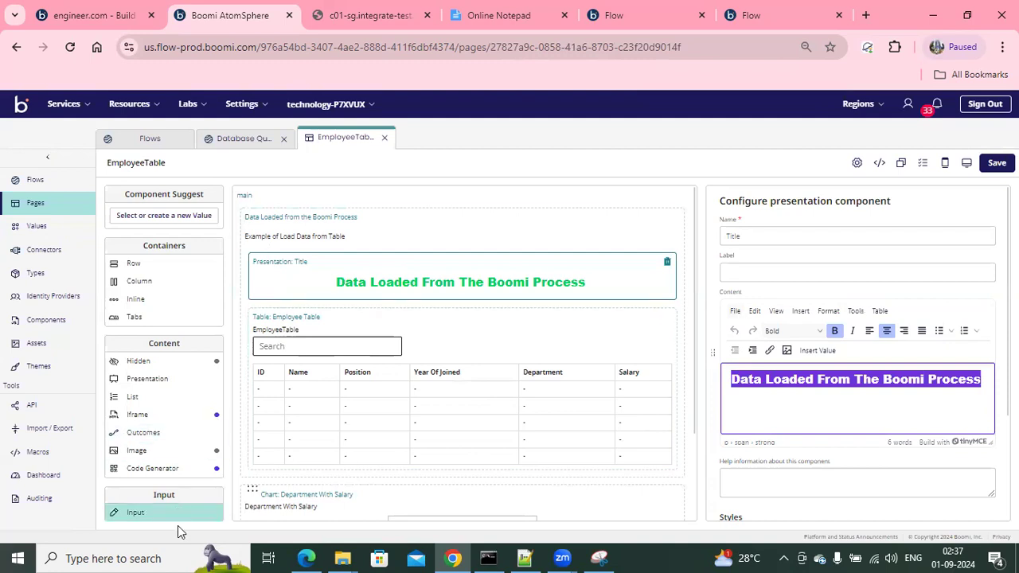
- Review the Employee Table component's name, label, search options, list data source and data presentation columns
{"action": "left_click", "coordinate": [391, 318]}
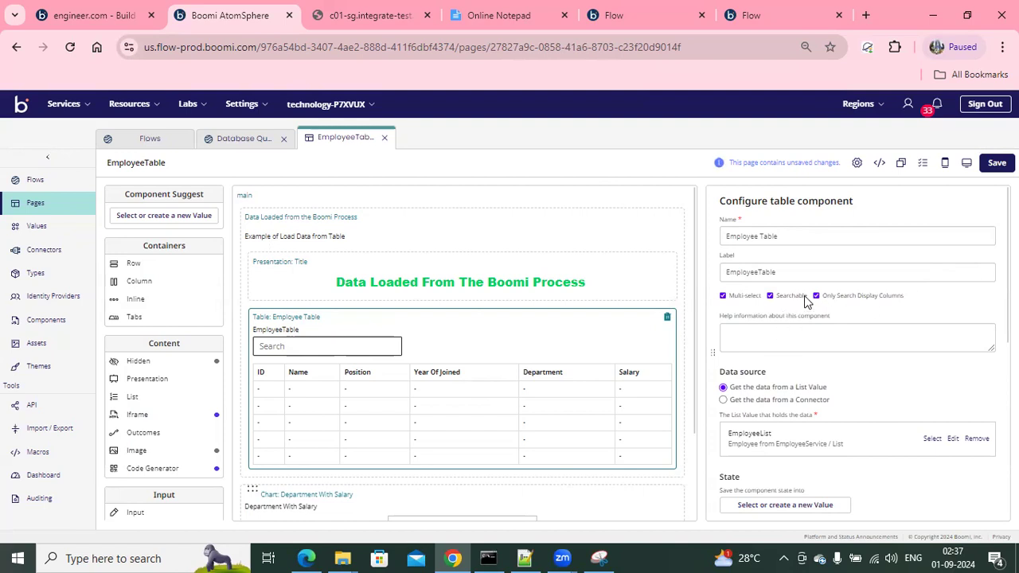
{"action": "left_click_drag", "start_coordinate": [955, 256], "coordinate": [960, 299]}
{"action": "scroll", "coordinate": [857, 354], "scroll_direction": "down", "scroll_amount": 5}
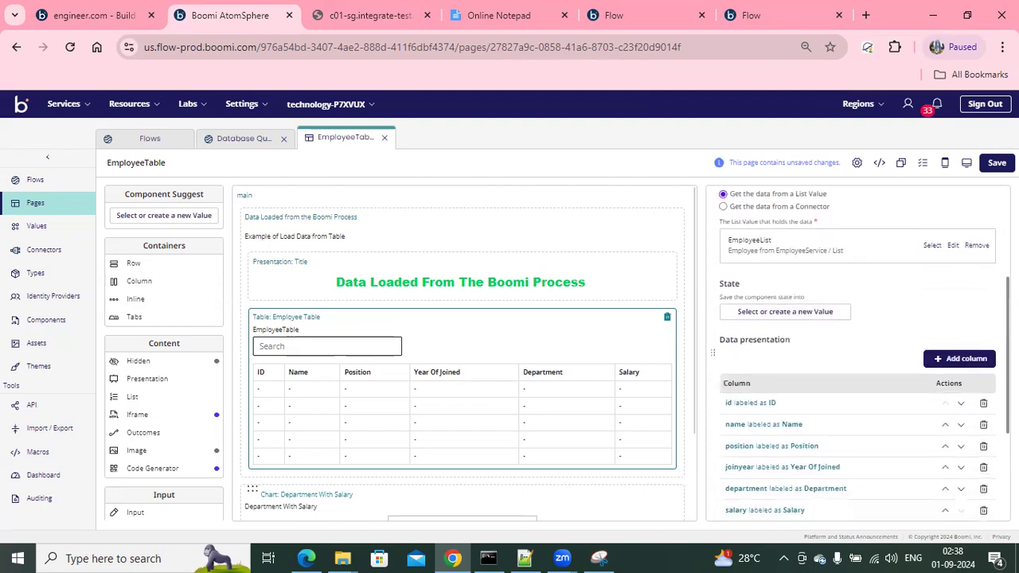
{"action": "scroll", "coordinate": [990, 359], "scroll_direction": "up", "scroll_amount": 3}
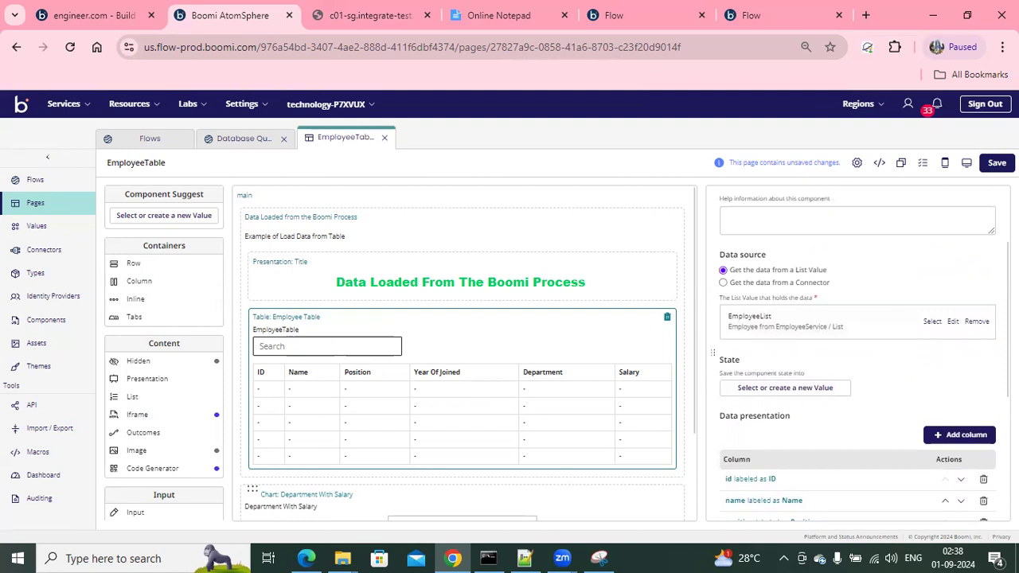
{"action": "scroll", "coordinate": [940, 335], "scroll_direction": "down", "scroll_amount": 5}
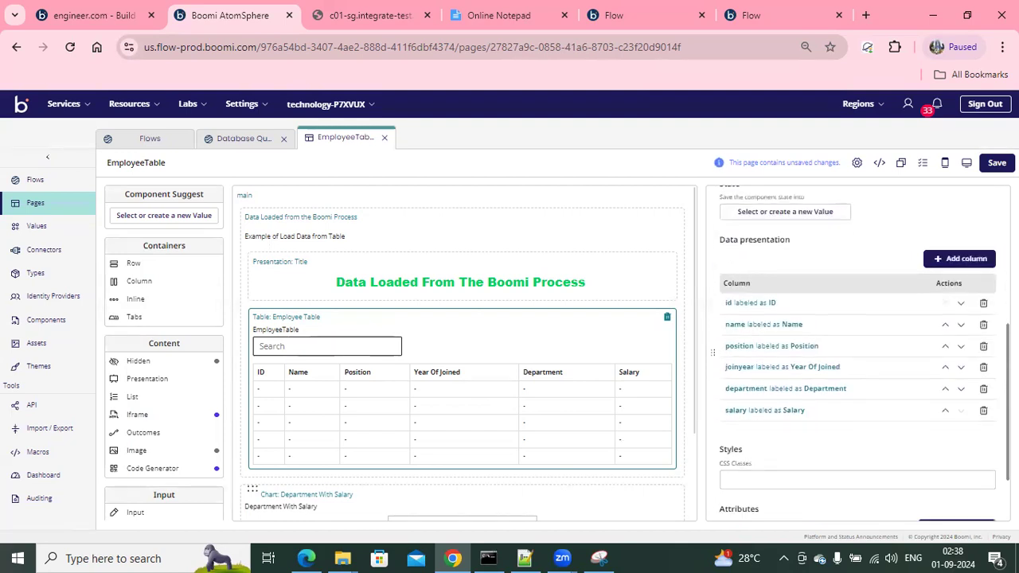
- Review the Property and Label fields for a new Employee Table column without adding one
{"action": "left_click", "coordinate": [959, 261]}
{"action": "left_click", "coordinate": [789, 299]}
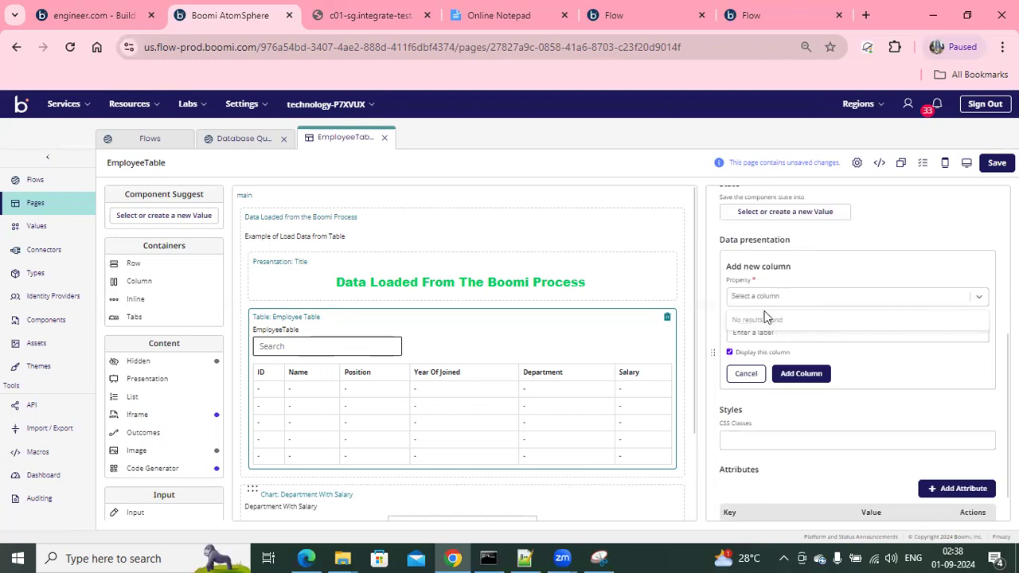
{"action": "left_click", "coordinate": [800, 336]}
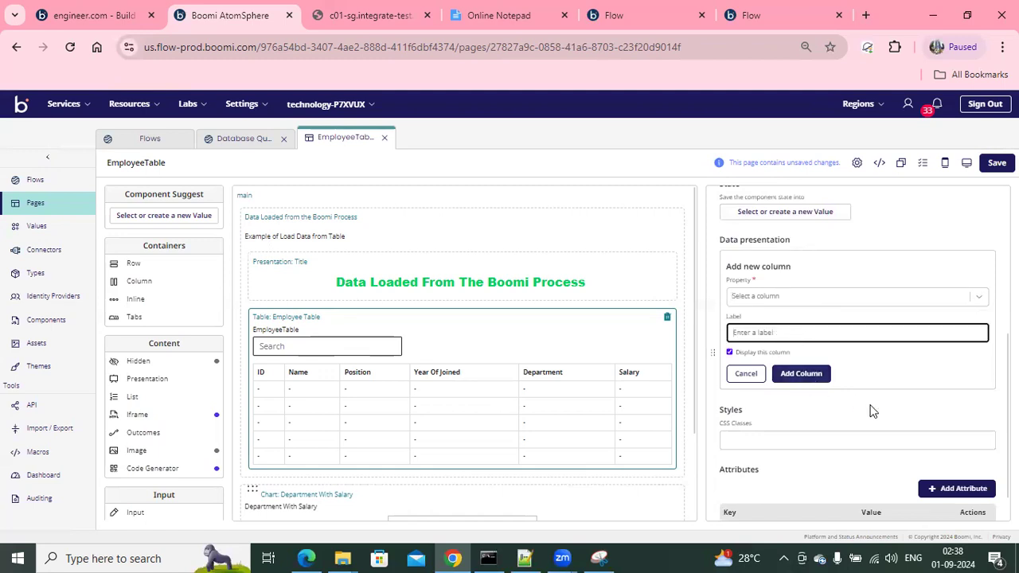
{"action": "left_click", "coordinate": [746, 373]}
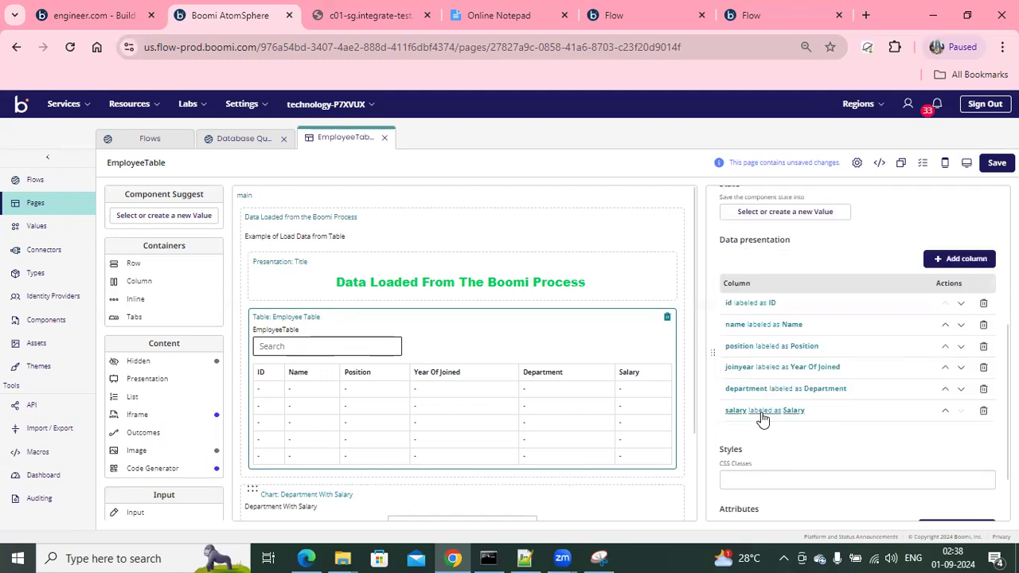
- Examine the property and label settings of the table's salary column and leave them without saving
{"action": "left_click", "coordinate": [761, 416]}
{"action": "left_click", "coordinate": [776, 305]}
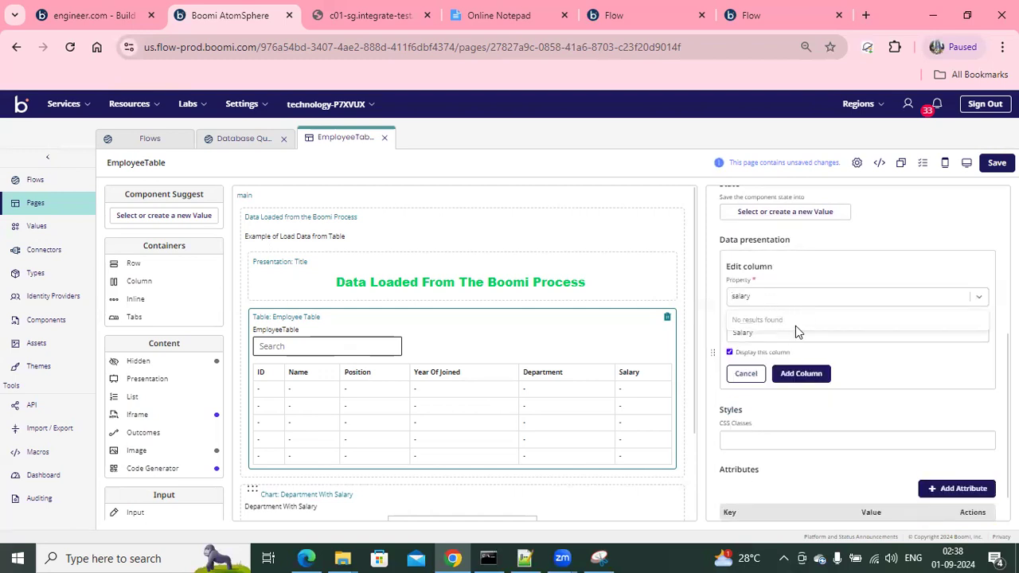
{"action": "left_click", "coordinate": [773, 338]}
{"action": "left_click_drag", "start_coordinate": [759, 333], "coordinate": [727, 335]}
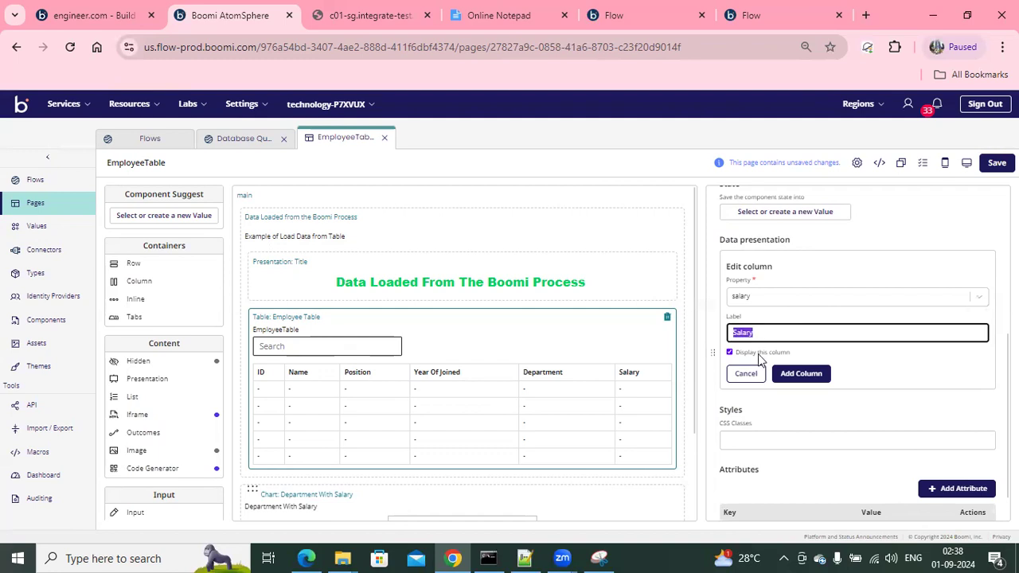
{"action": "left_click", "coordinate": [746, 377]}
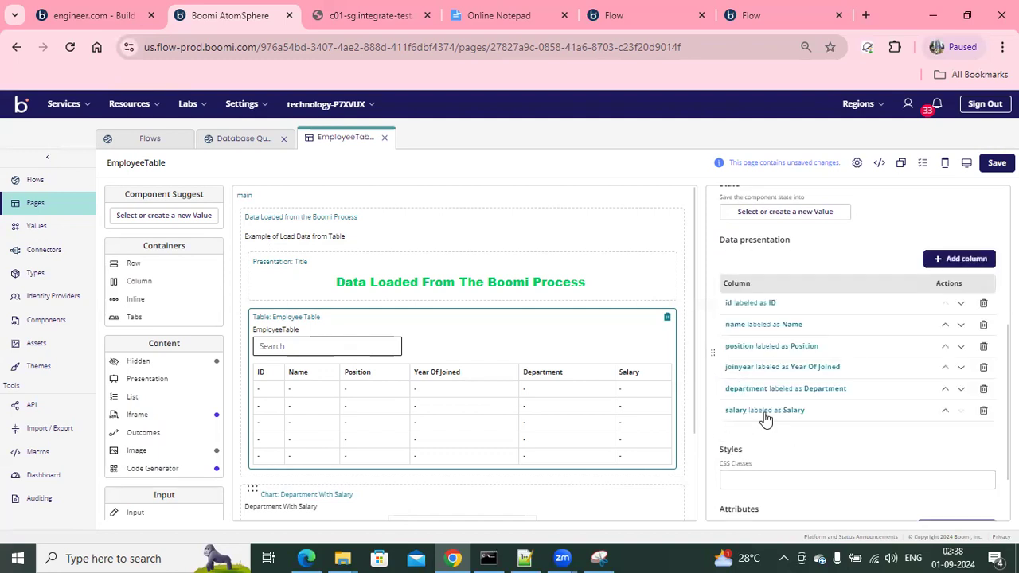
- Delete the salary column from the Employee Table component and add it back with the property salary and label Salary
{"action": "left_click", "coordinate": [984, 413]}
{"action": "left_click", "coordinate": [966, 258]}
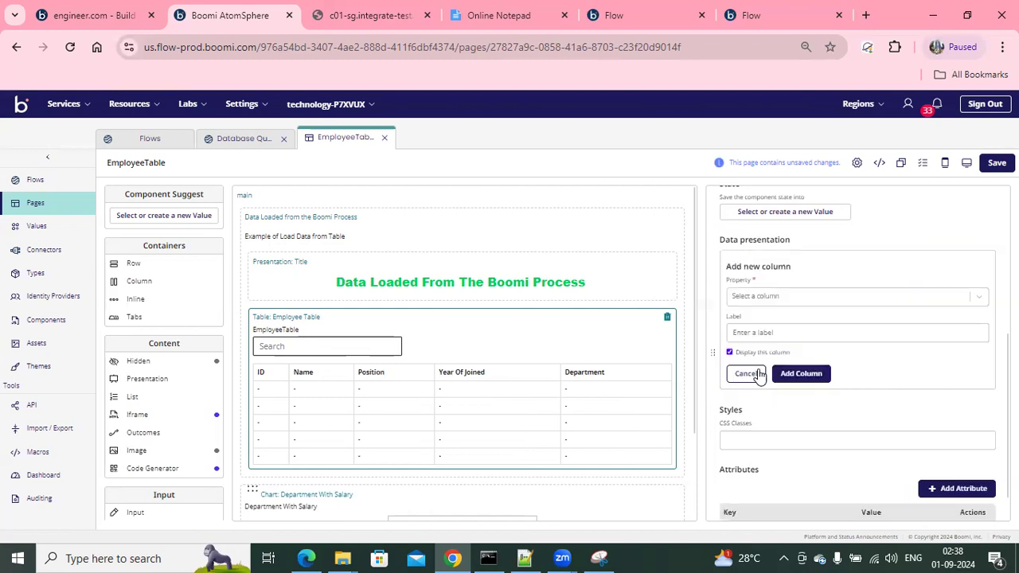
{"action": "left_click", "coordinate": [745, 295]}
{"action": "left_click", "coordinate": [749, 325]}
{"action": "left_click", "coordinate": [753, 334]}
{"action": "type", "text": "Salary"}
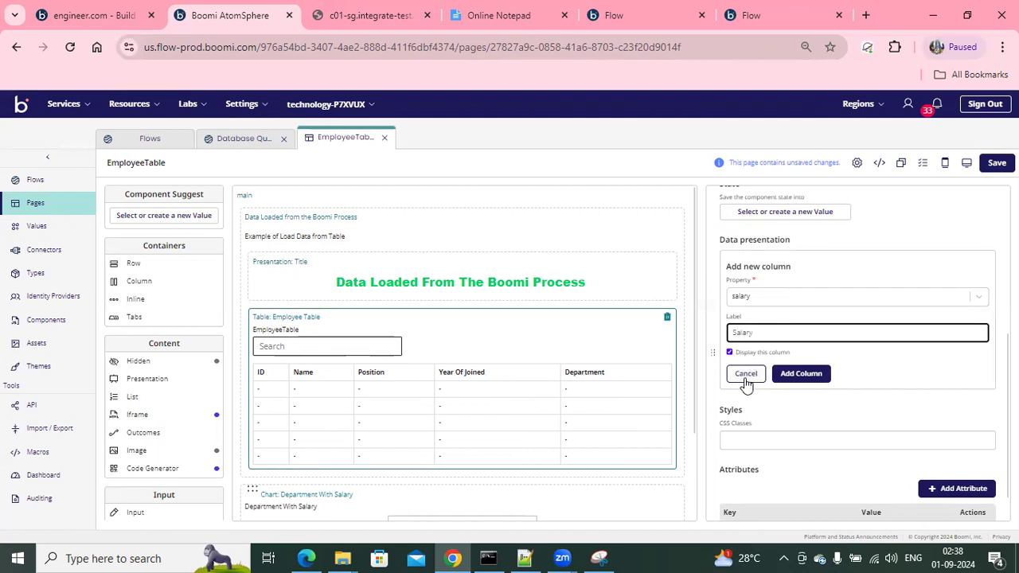
{"action": "left_click", "coordinate": [798, 373]}
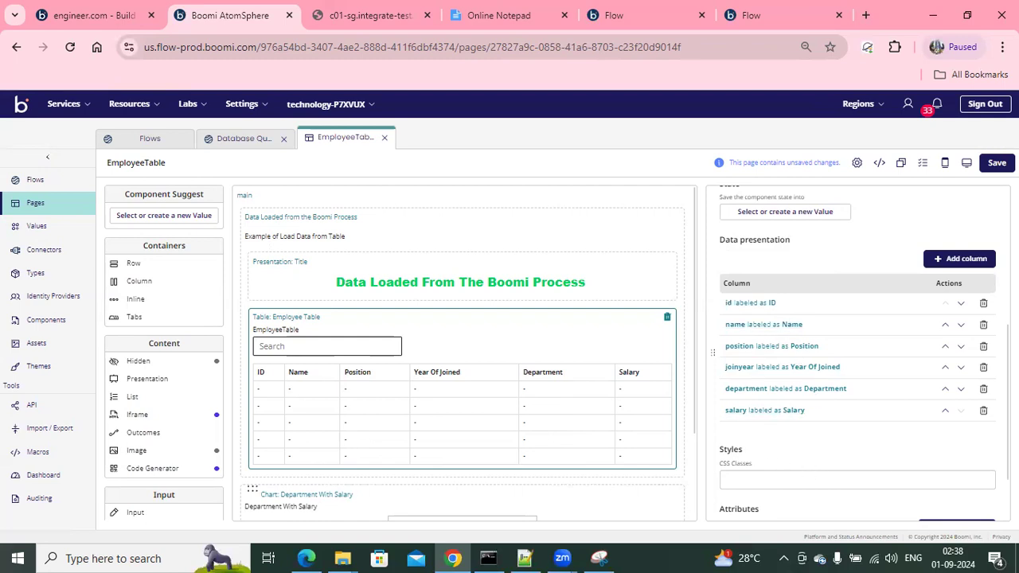
- Review the table's styles and attributes and the attribute key options of the Data Loaded from the Boomi Process container
{"action": "left_click_drag", "start_coordinate": [1000, 434], "coordinate": [1000, 468]}
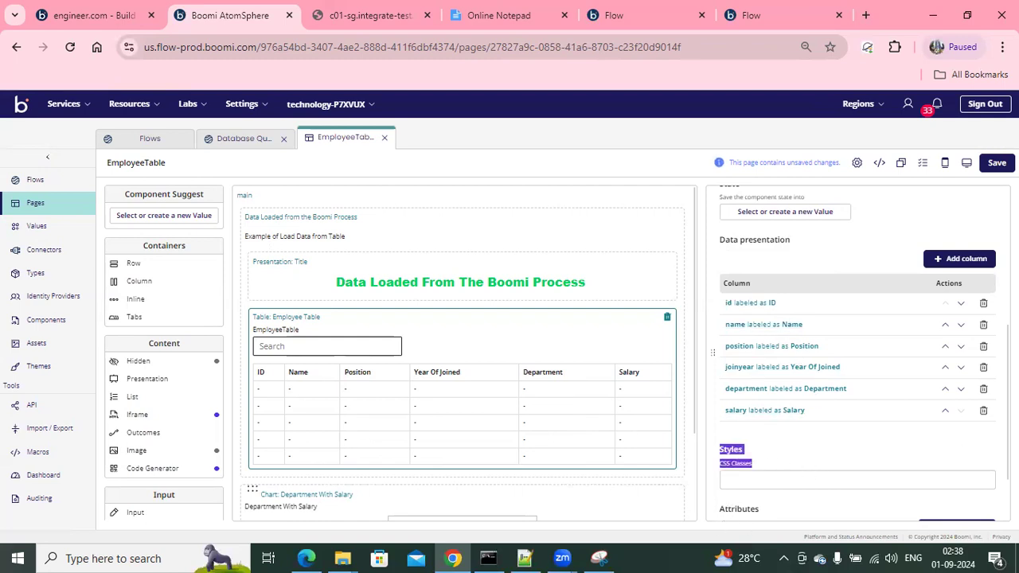
{"action": "scroll", "coordinate": [959, 412], "scroll_direction": "down", "scroll_amount": 2}
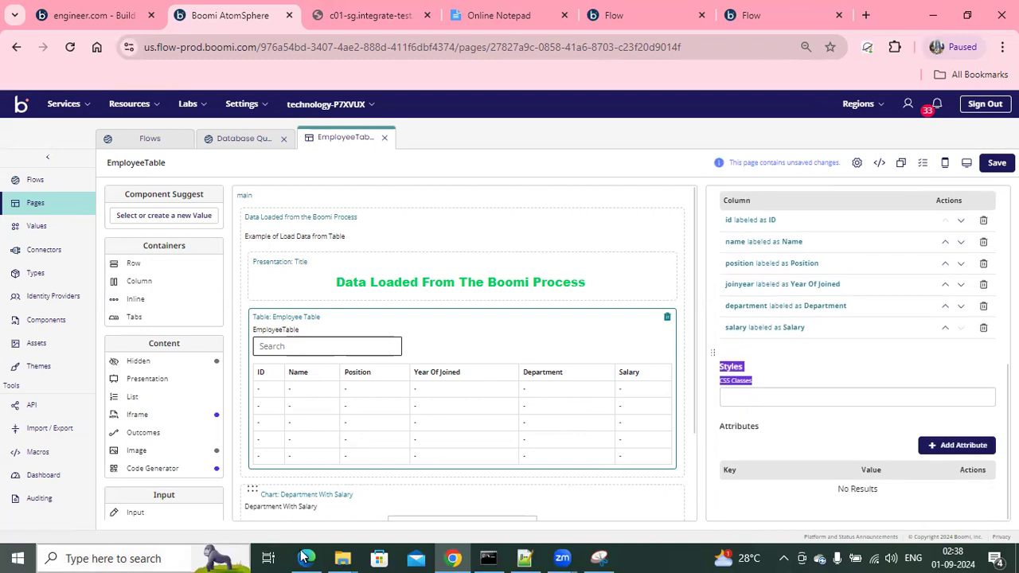
{"action": "left_click", "coordinate": [426, 220]}
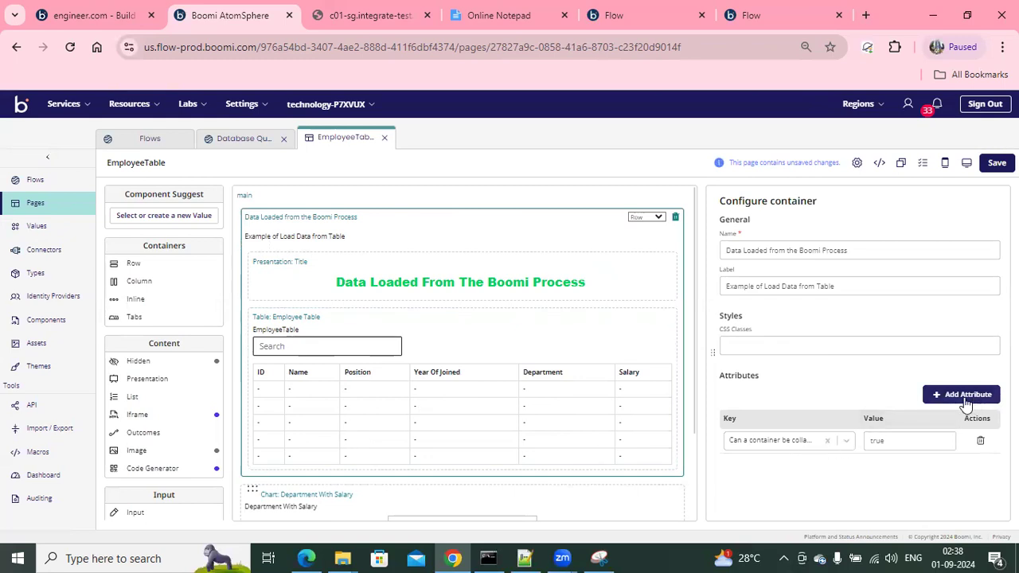
{"action": "left_click", "coordinate": [837, 448]}
{"action": "left_click", "coordinate": [776, 443]}
{"action": "left_click", "coordinate": [773, 443]}
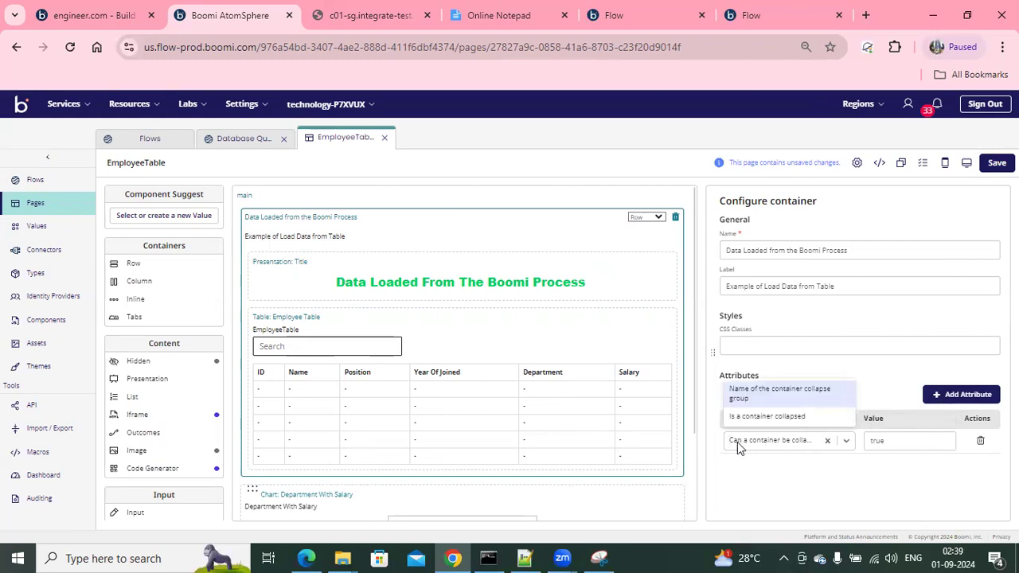
{"action": "left_click", "coordinate": [747, 442]}
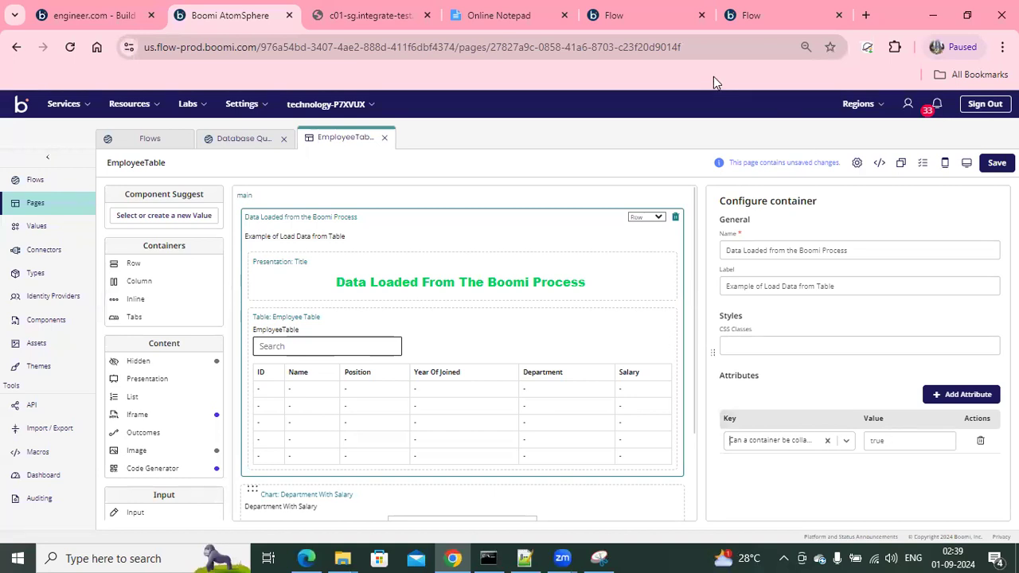
{"action": "left_click", "coordinate": [758, 23]}
{"action": "left_click", "coordinate": [242, 24]}
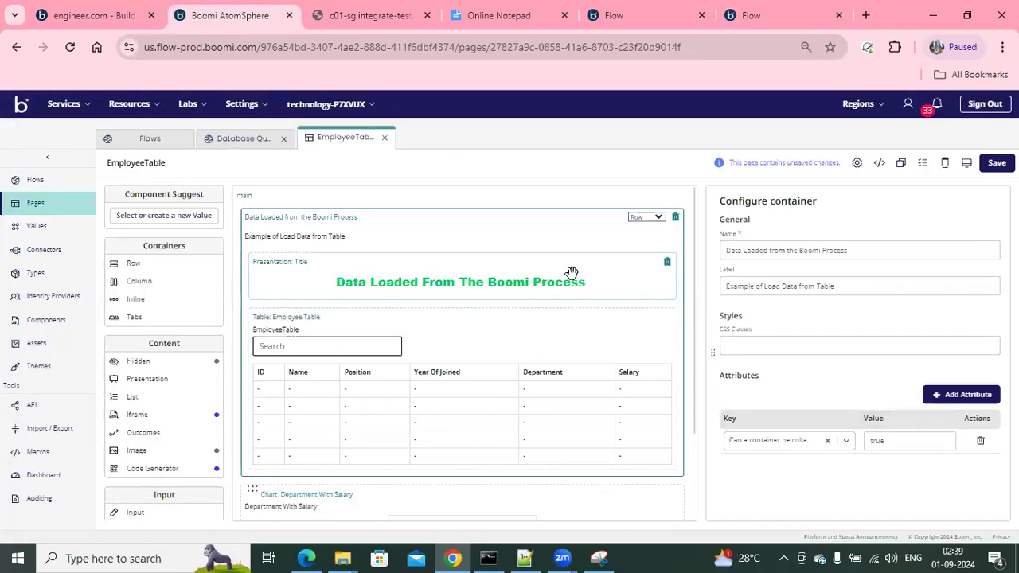
- Add a blank dataset to the Department With Salary chart, review its configuration fields, and remove it
{"action": "left_click", "coordinate": [463, 502]}
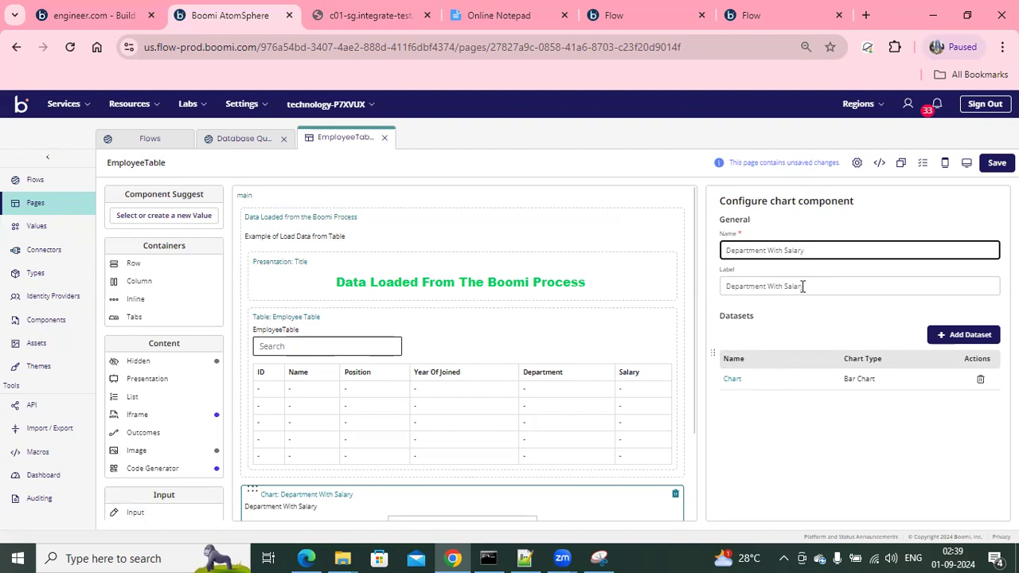
{"action": "left_click_drag", "start_coordinate": [802, 287], "coordinate": [734, 288]}
{"action": "left_click", "coordinate": [953, 337]}
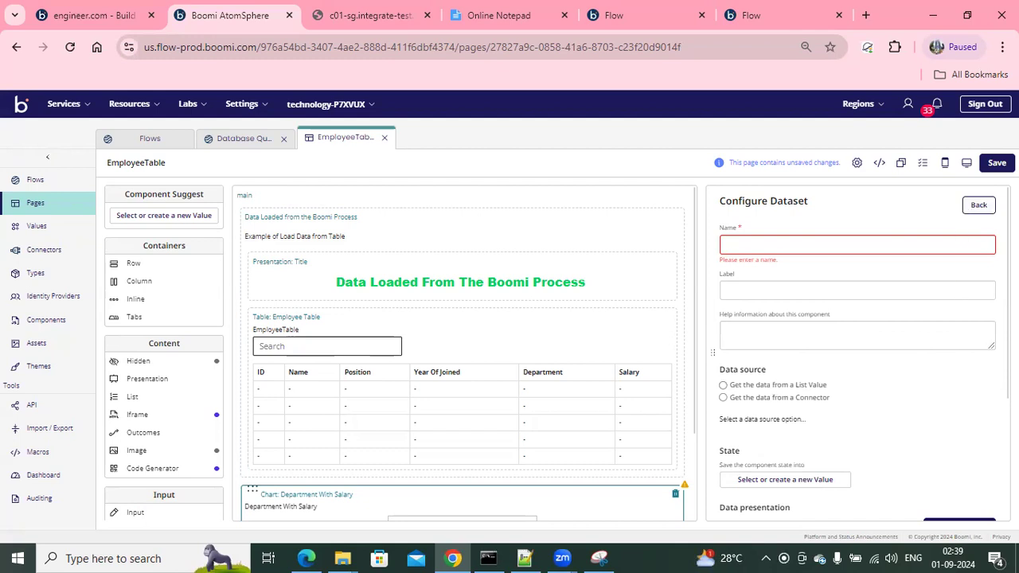
{"action": "scroll", "coordinate": [712, 352], "scroll_direction": "down", "scroll_amount": 1}
{"action": "scroll", "coordinate": [965, 424], "scroll_direction": "down", "scroll_amount": 2}
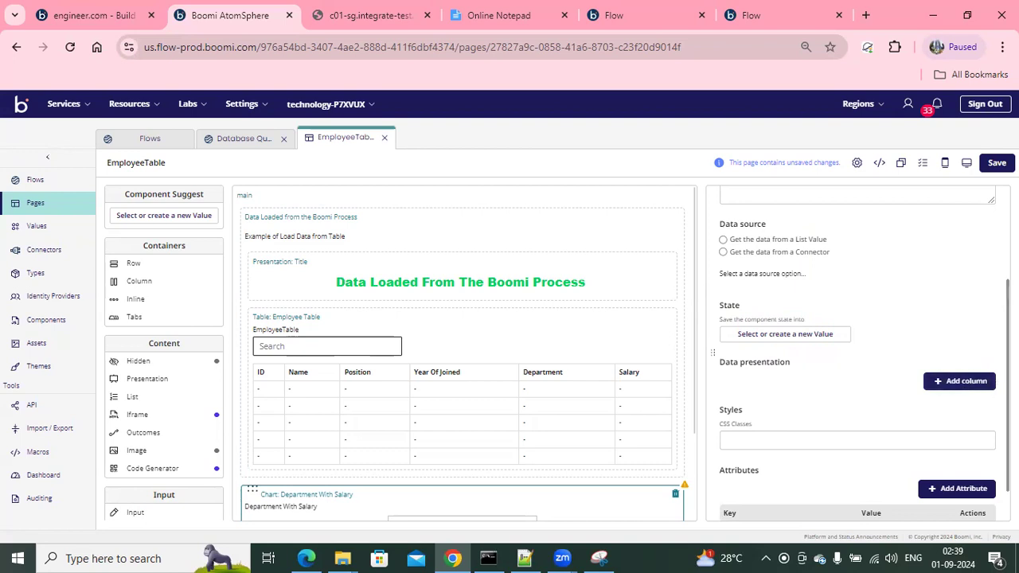
{"action": "scroll", "coordinate": [959, 380], "scroll_direction": "down", "scroll_amount": 1}
{"action": "scroll", "coordinate": [960, 381], "scroll_direction": "up", "scroll_amount": 4}
{"action": "scroll", "coordinate": [987, 260], "scroll_direction": "up", "scroll_amount": 1}
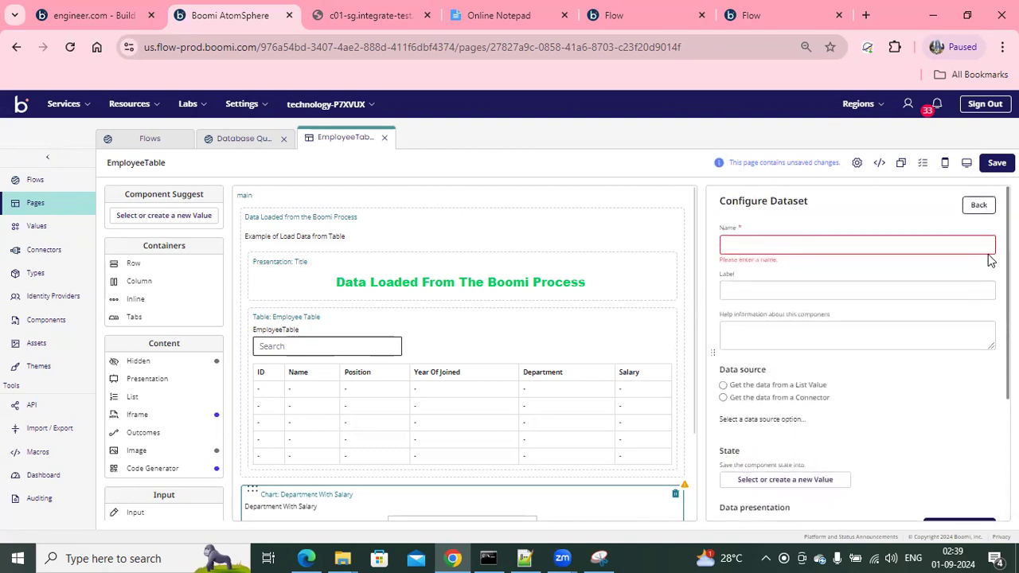
{"action": "left_click", "coordinate": [966, 207]}
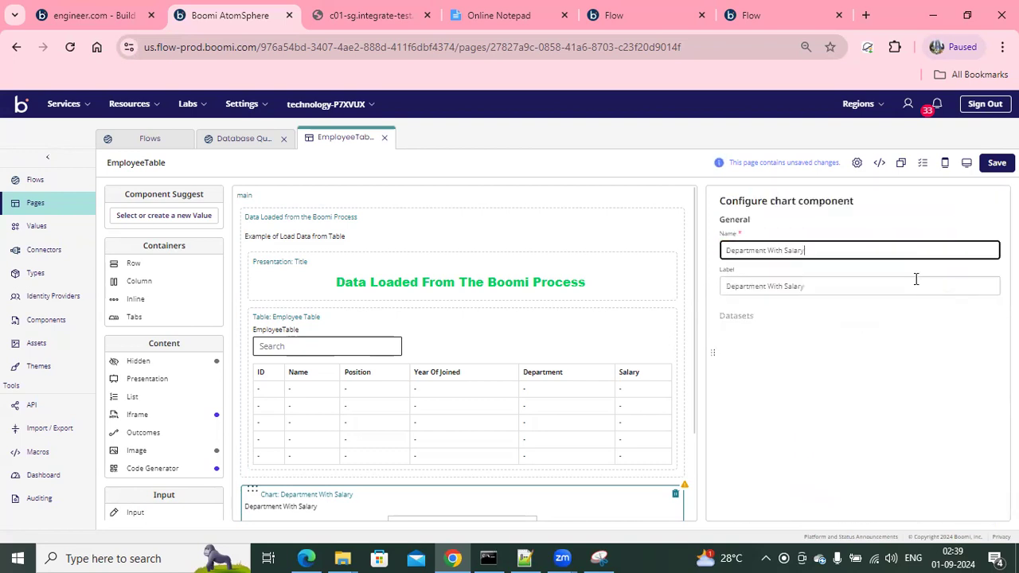
{"action": "left_click", "coordinate": [980, 401]}
{"action": "left_click", "coordinate": [760, 240]}
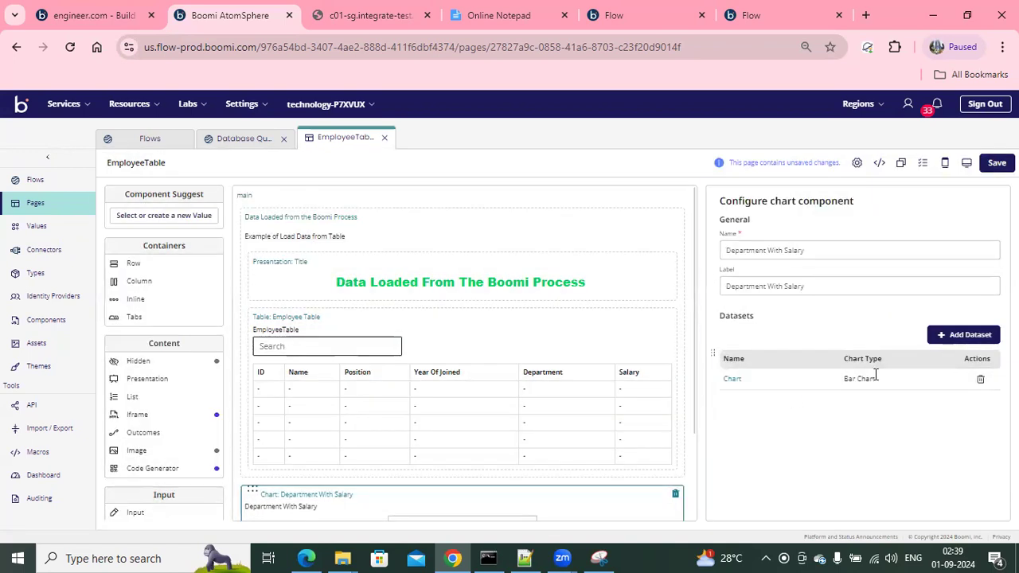
- Examine the Chart dataset's name, label, list data source, data presentation columns, styles and attributes
{"action": "left_click", "coordinate": [731, 380]}
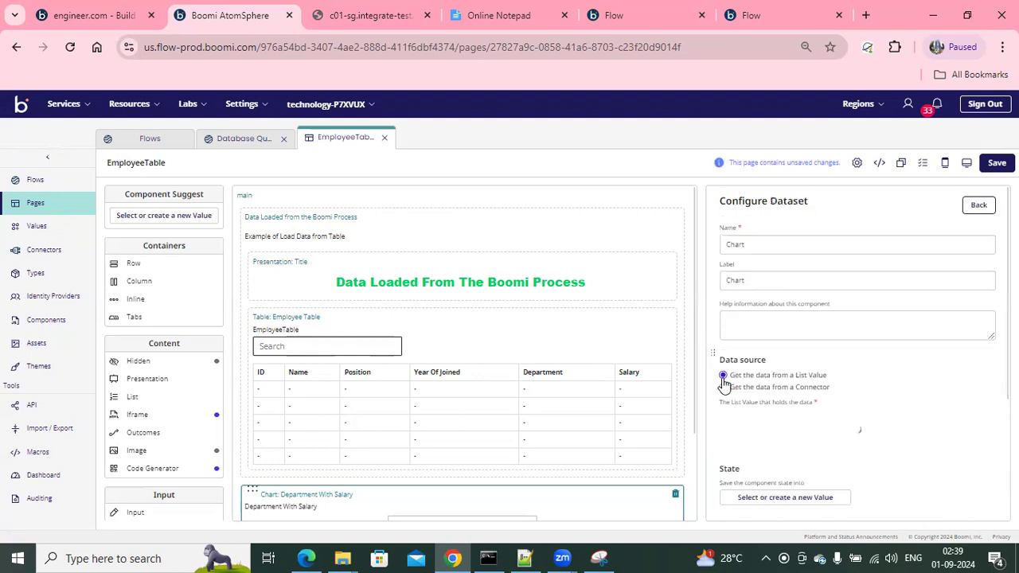
{"action": "left_click", "coordinate": [768, 253]}
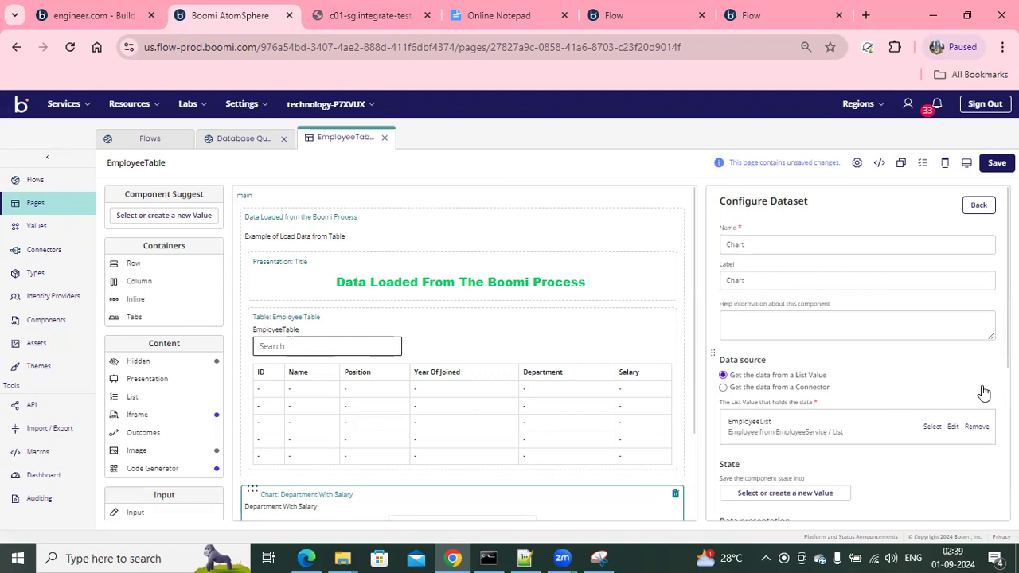
{"action": "scroll", "coordinate": [983, 390], "scroll_direction": "down", "scroll_amount": 2}
{"action": "scroll", "coordinate": [956, 363], "scroll_direction": "down", "scroll_amount": 1}
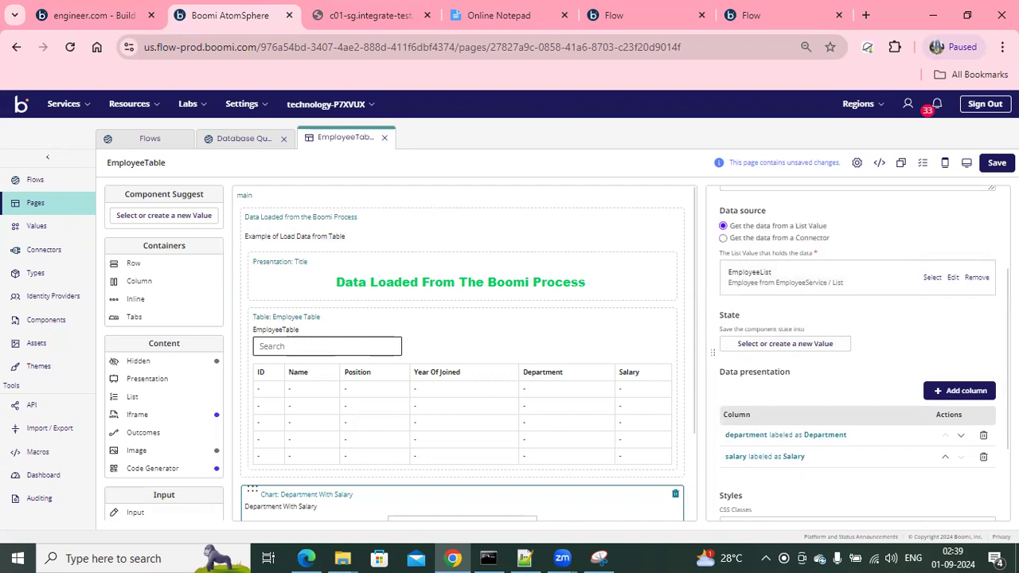
{"action": "left_click_drag", "start_coordinate": [900, 398], "coordinate": [883, 424]}
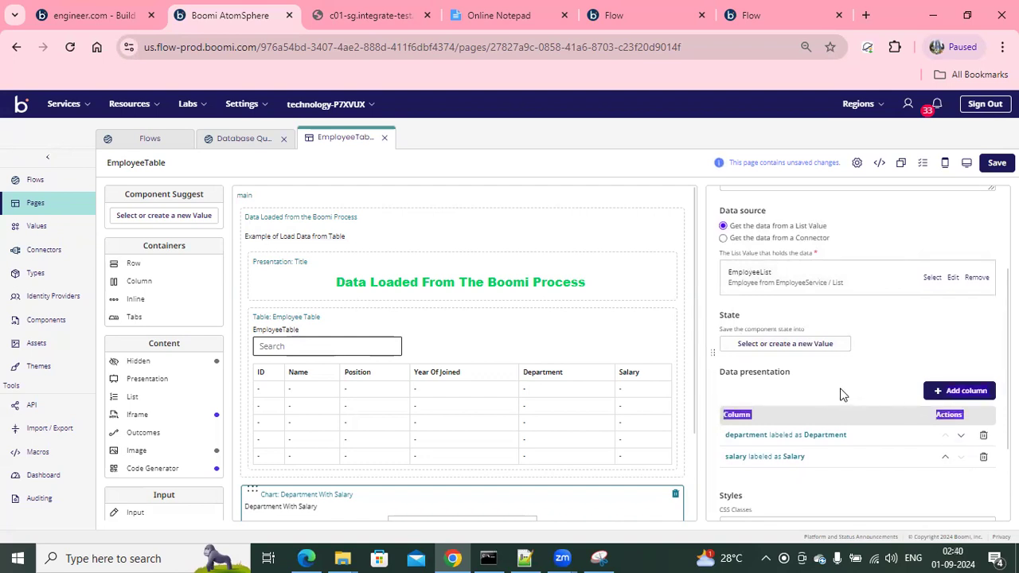
{"action": "scroll", "coordinate": [821, 416], "scroll_direction": "down", "scroll_amount": 3}
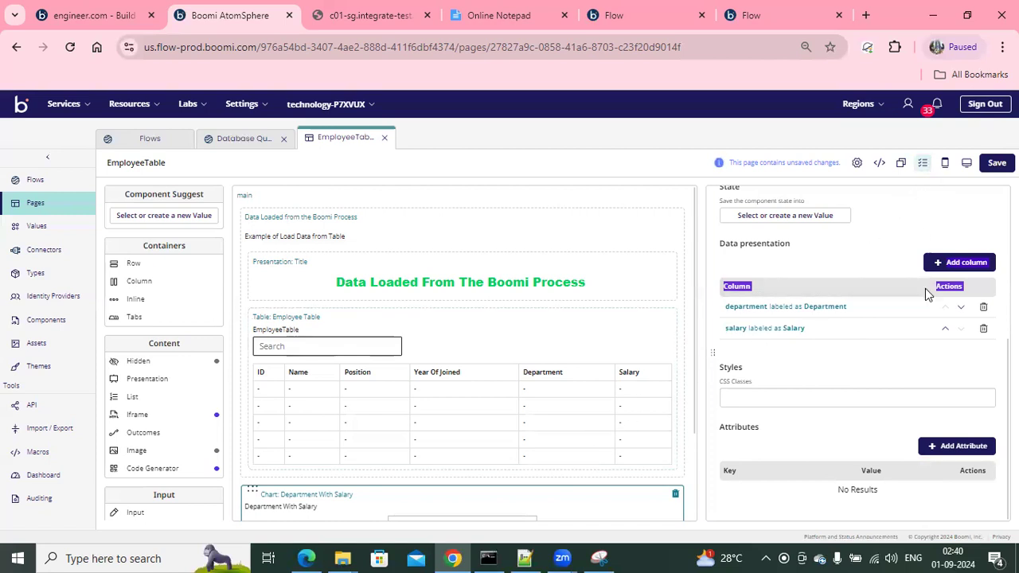
{"action": "left_click_drag", "start_coordinate": [1008, 382], "coordinate": [1008, 376]}
{"action": "scroll", "coordinate": [860, 319], "scroll_direction": "up", "scroll_amount": 5}
{"action": "left_click", "coordinate": [973, 207]}
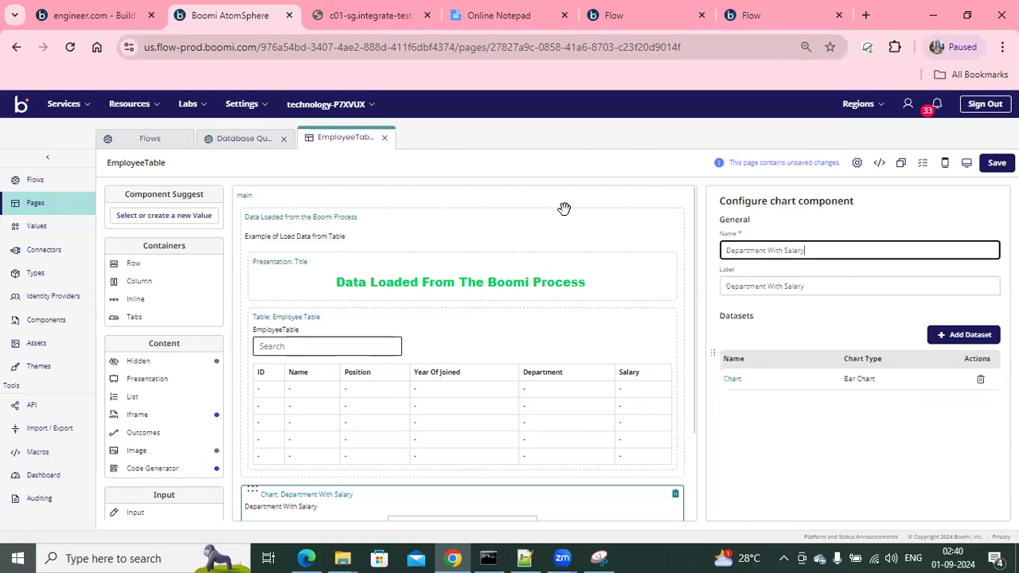
- Preview the EmployeeTable page in the mobile layout and in the desktop layout
{"action": "left_click", "coordinate": [945, 163]}
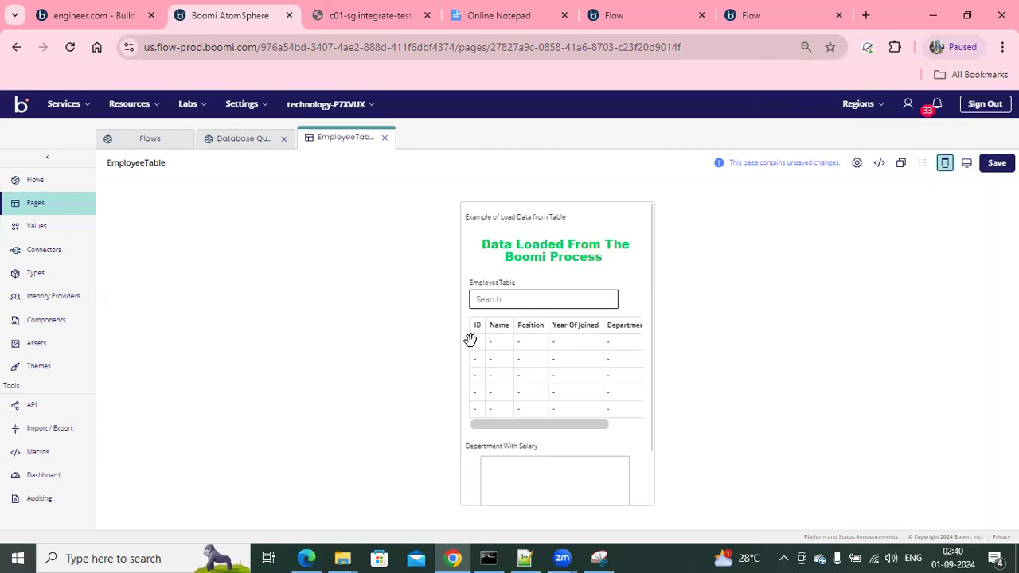
{"action": "left_click", "coordinate": [944, 166]}
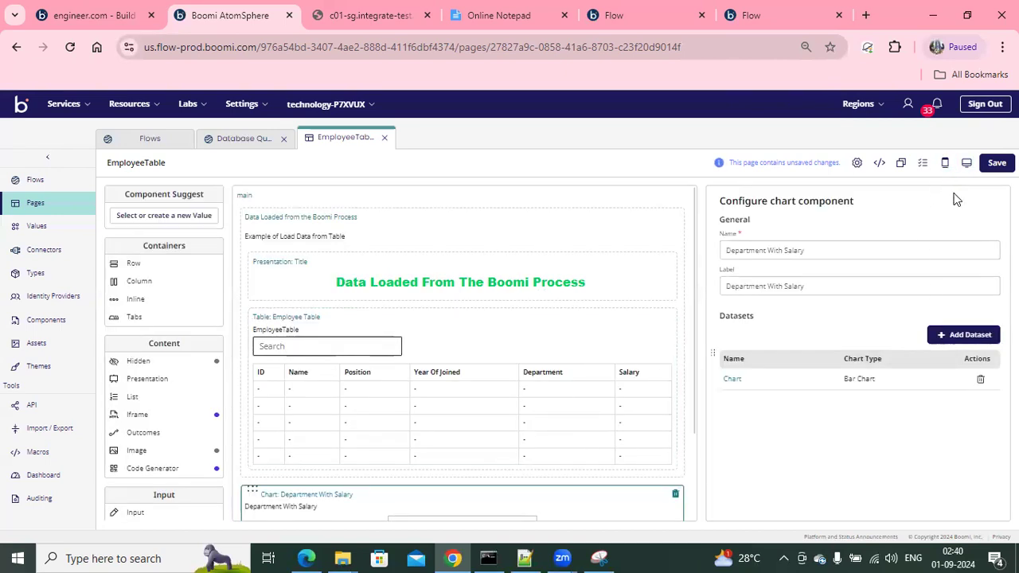
{"action": "left_click", "coordinate": [965, 163]}
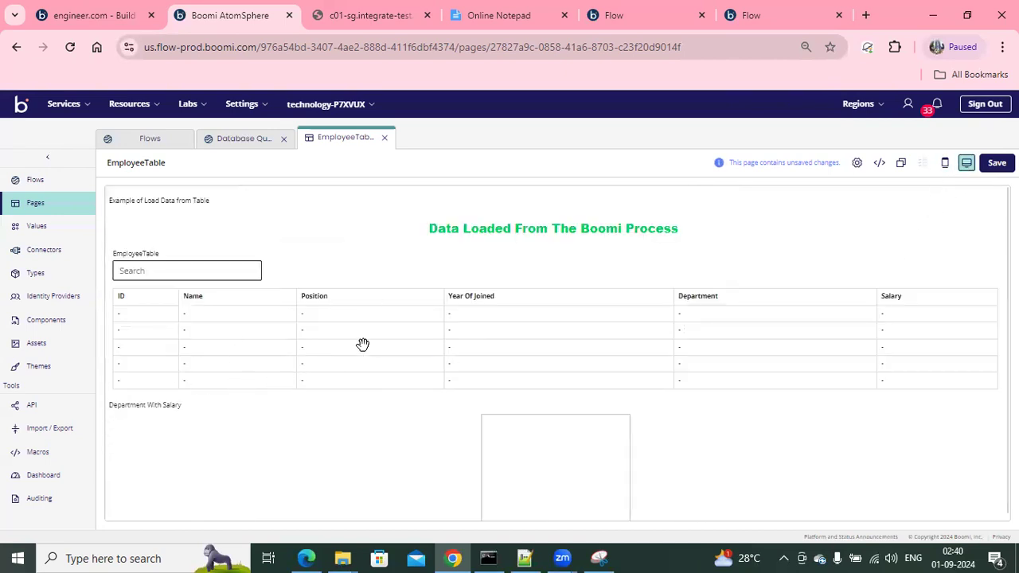
- Close the EmployeeTable page layout, discarding its unsaved changes, and leave the page element's settings without saving
{"action": "left_click", "coordinate": [385, 139]}
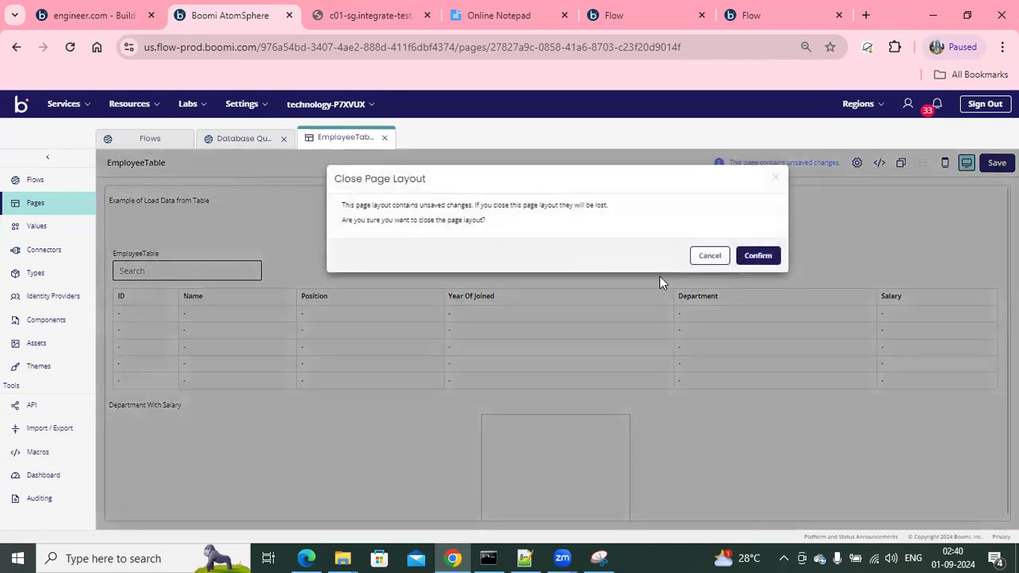
{"action": "left_click", "coordinate": [707, 256]}
{"action": "left_click", "coordinate": [384, 139]}
{"action": "left_click", "coordinate": [757, 257]}
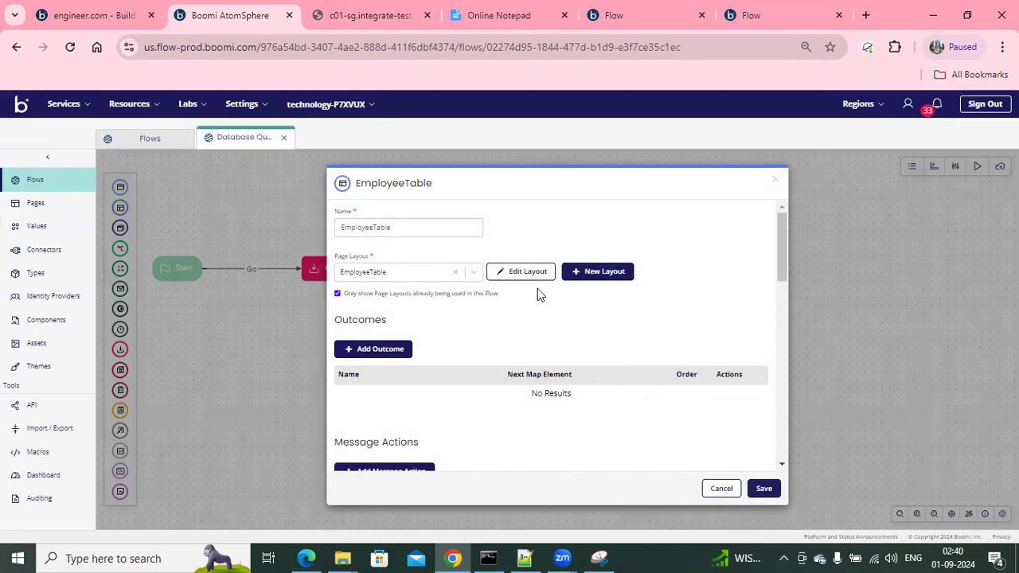
{"action": "left_click", "coordinate": [707, 490]}
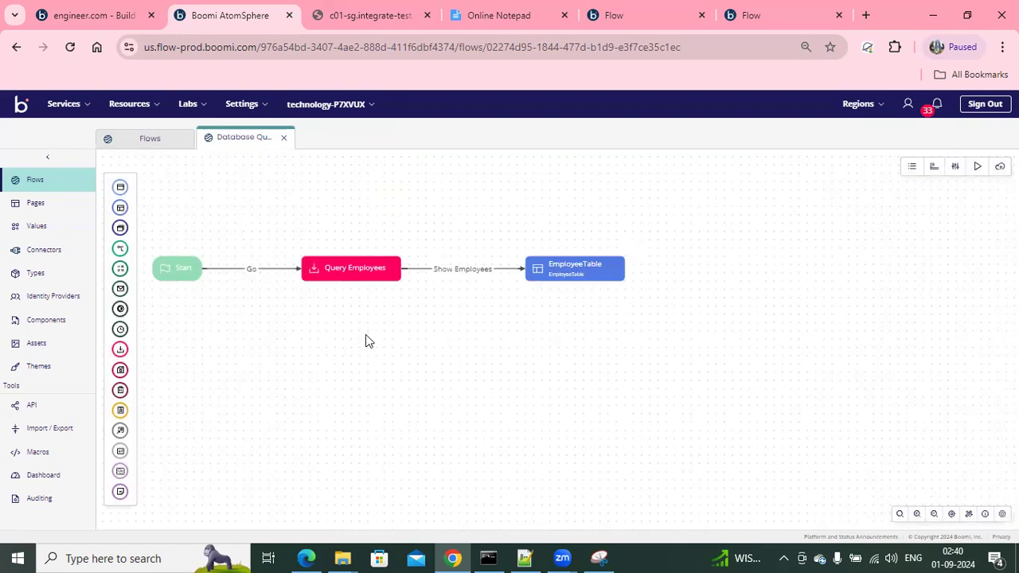
{"action": "left_click", "coordinate": [236, 275]}
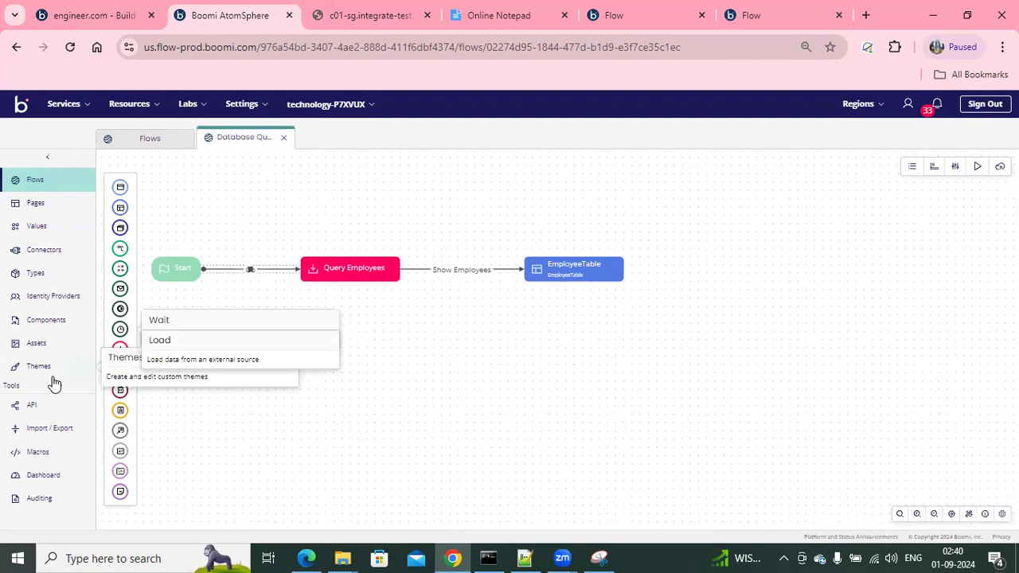
{"action": "left_click_drag", "start_coordinate": [254, 273], "coordinate": [249, 274]}
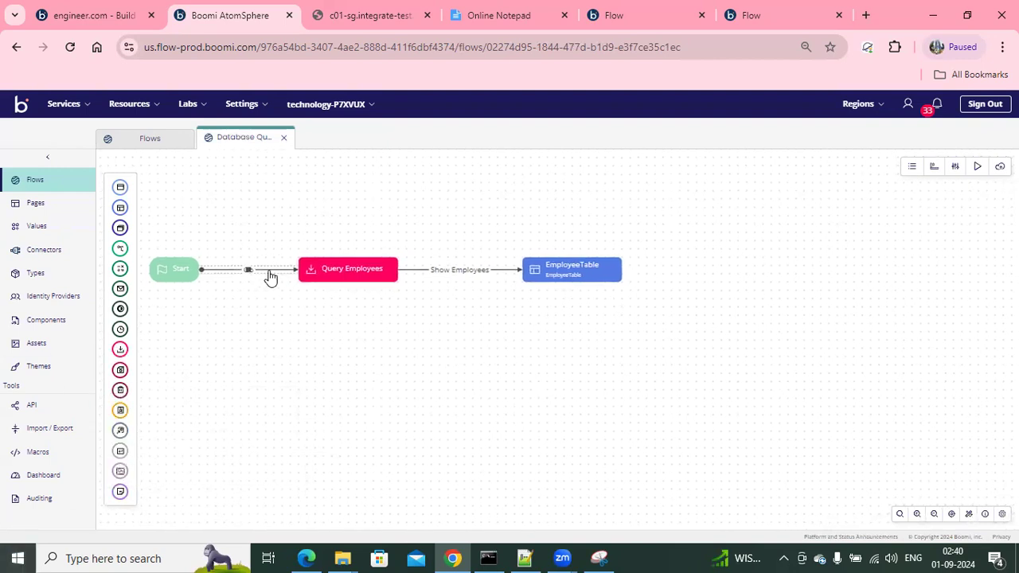
{"action": "left_click", "coordinate": [190, 271]}
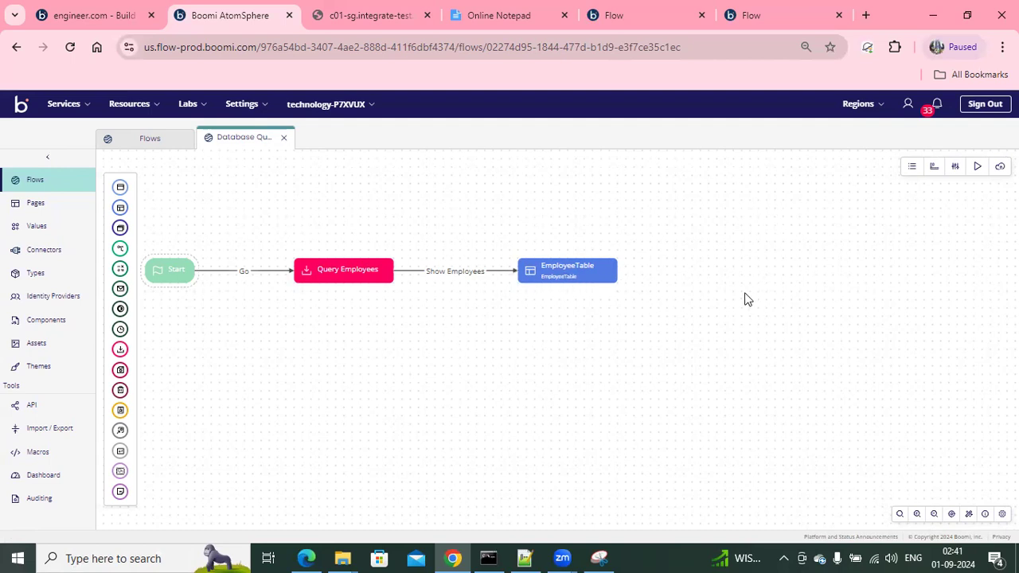
- Run the flow with the default theme, reporting mode None and language EN | United States of America
{"action": "left_click", "coordinate": [978, 167]}
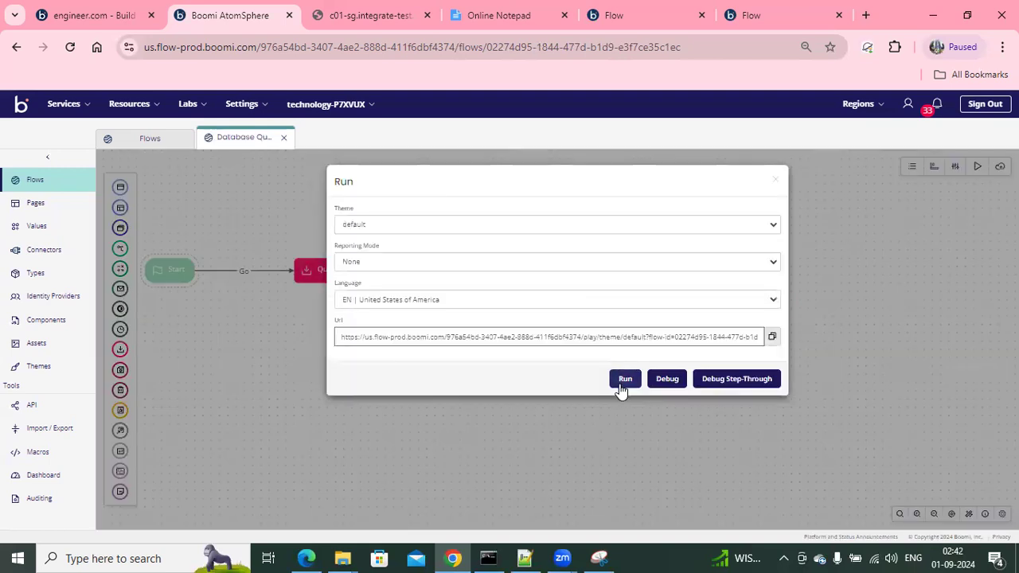
{"action": "left_click", "coordinate": [624, 379]}
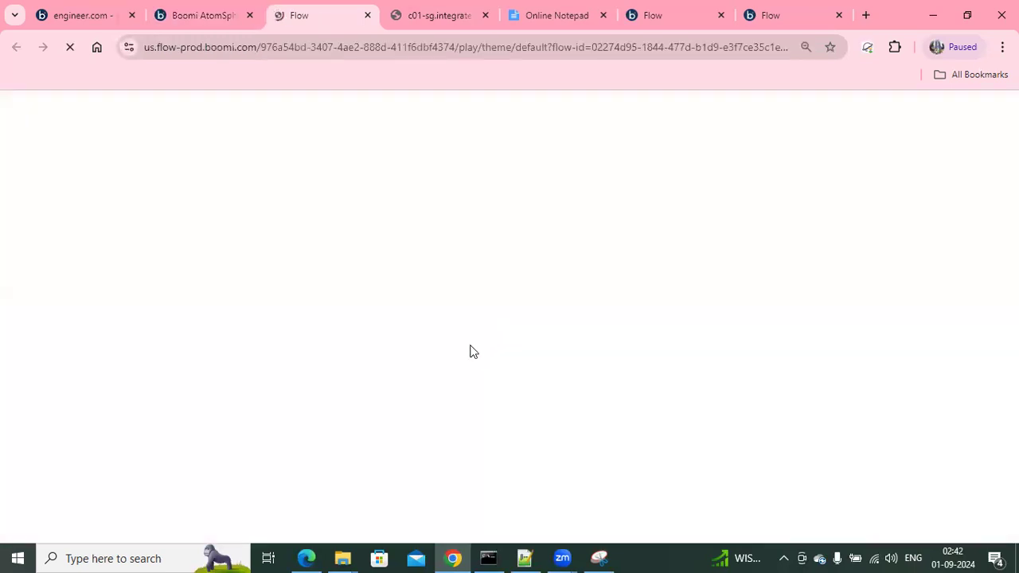
- Switch to Boomi Integration and open Process Reporting to view the executions of the past hour
{"action": "left_click", "coordinate": [73, 20]}
{"action": "left_click", "coordinate": [335, 153]}
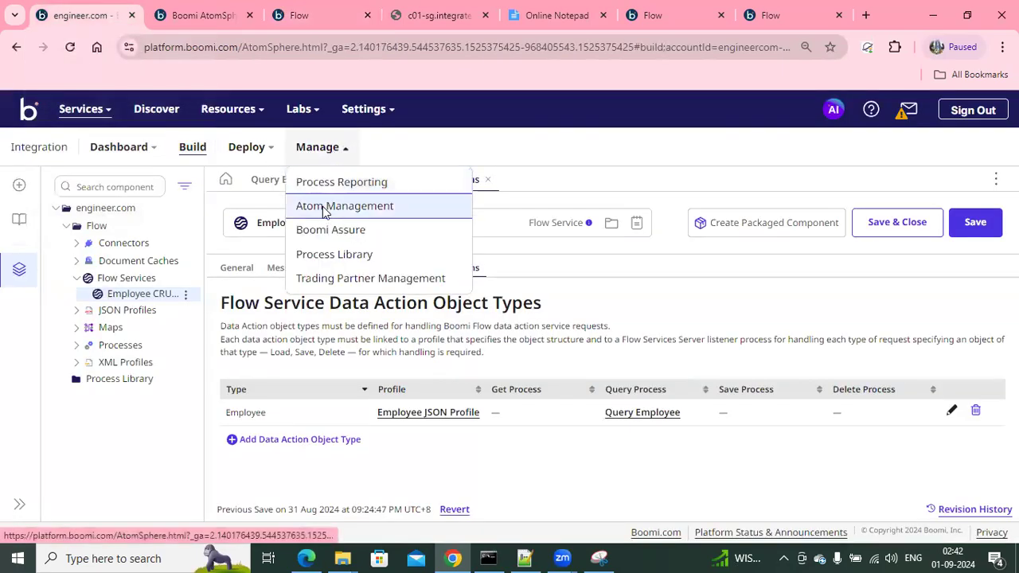
{"action": "left_click", "coordinate": [323, 211]}
{"action": "left_click", "coordinate": [312, 151]}
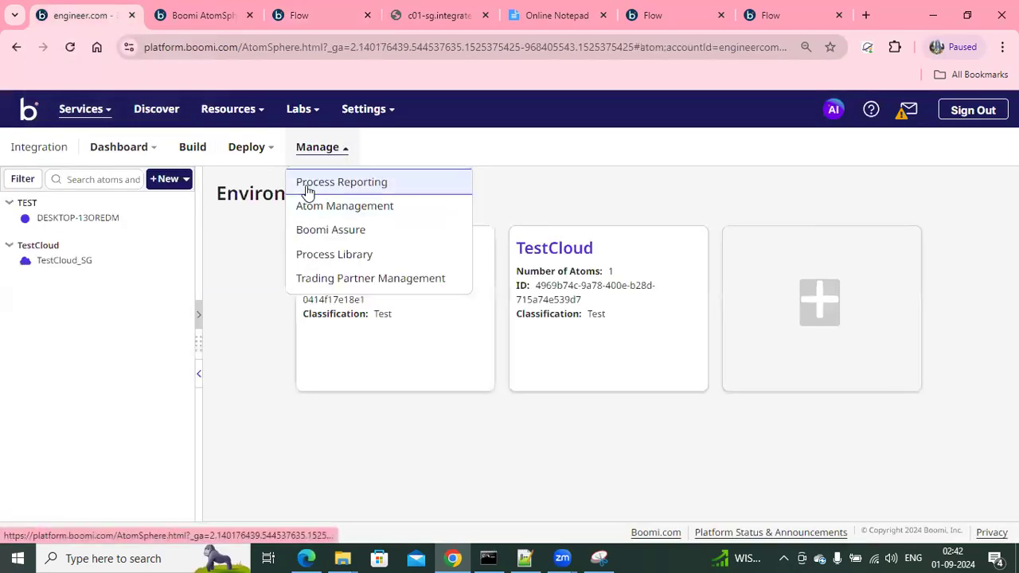
{"action": "left_click", "coordinate": [308, 187]}
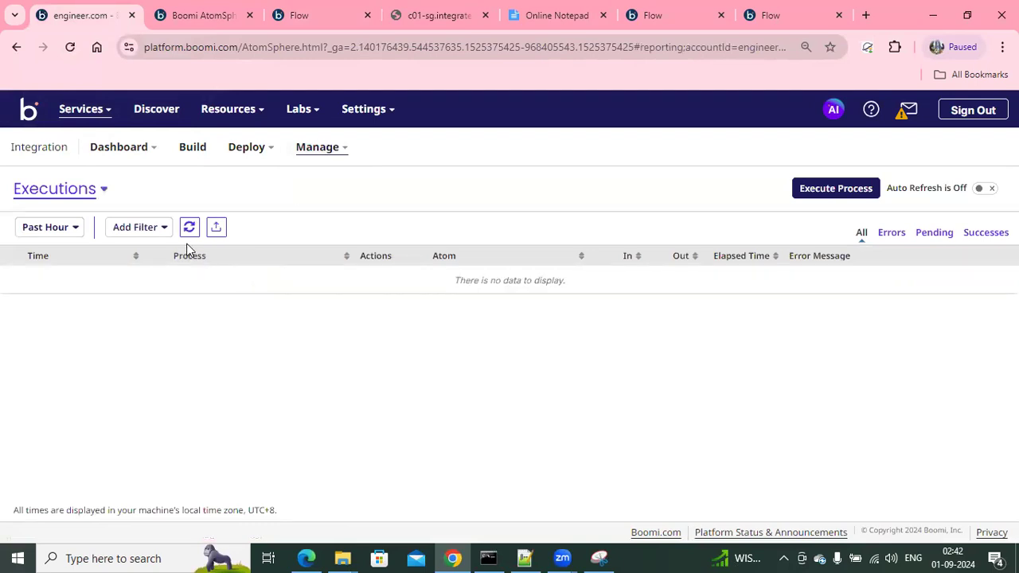
- Refresh the past-hour executions list to check for the Query Employee process run
{"action": "left_click", "coordinate": [184, 232]}
{"action": "left_click", "coordinate": [191, 238]}
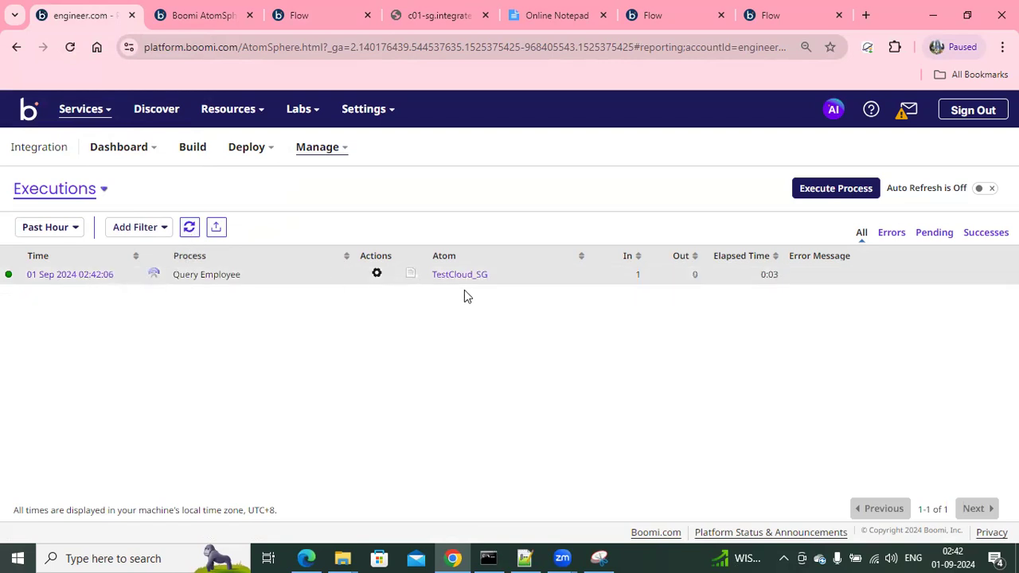
{"action": "left_click", "coordinate": [189, 229]}
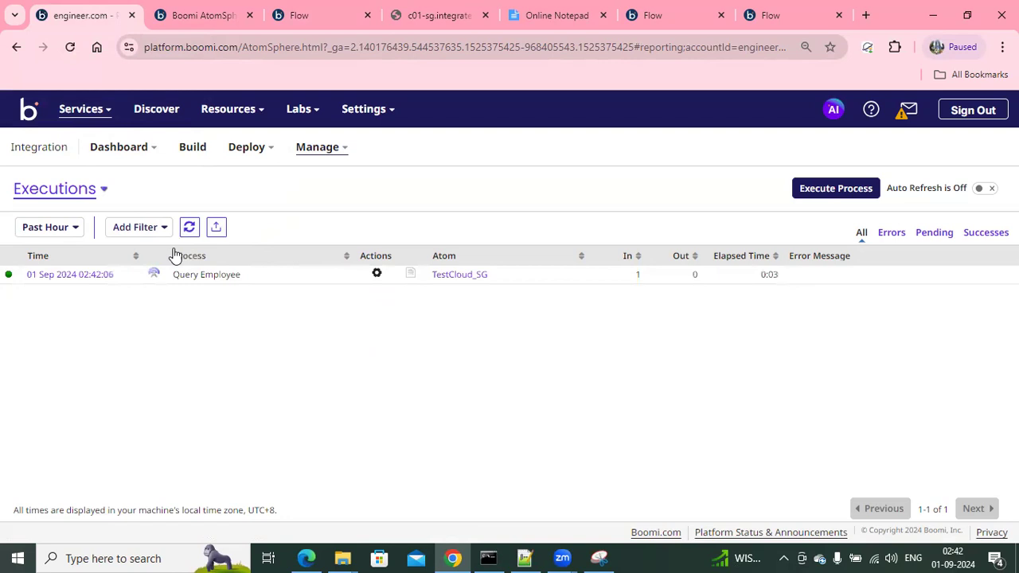
- Switch to the running flow's page and review its section title, green heading and EmployeeTable rows
{"action": "left_click", "coordinate": [305, 22]}
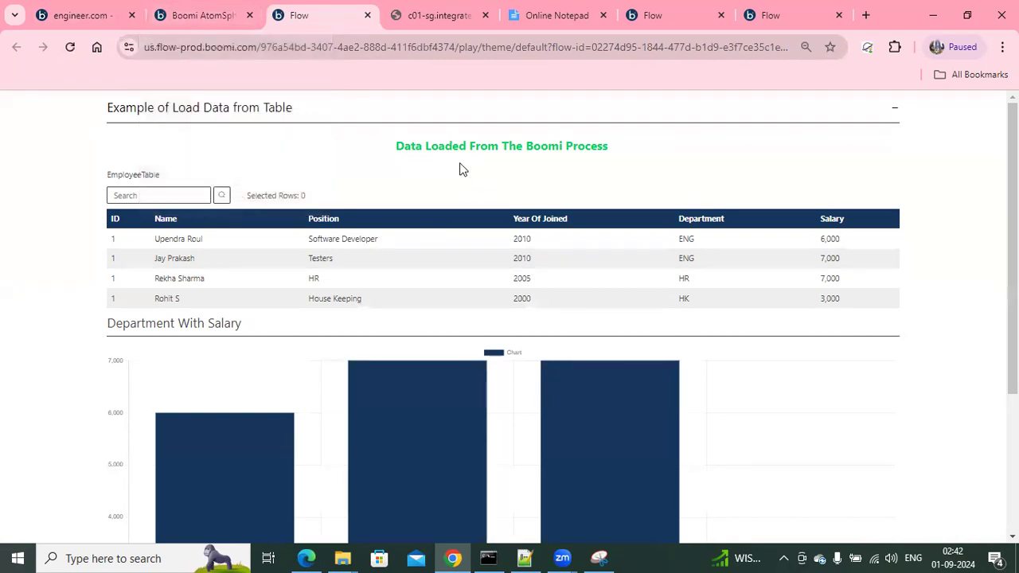
{"action": "left_click_drag", "start_coordinate": [99, 109], "coordinate": [292, 107]}
{"action": "left_click_drag", "start_coordinate": [379, 166], "coordinate": [451, 173]}
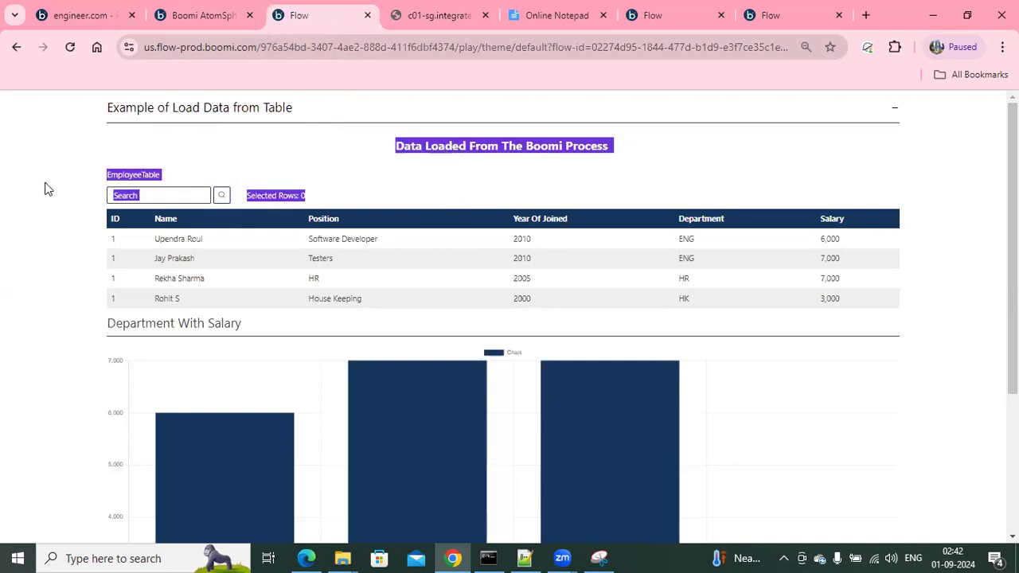
{"action": "left_click", "coordinate": [143, 195]}
{"action": "left_click_drag", "start_coordinate": [175, 150], "coordinate": [591, 147]}
{"action": "left_click_drag", "start_coordinate": [107, 183], "coordinate": [742, 304]}
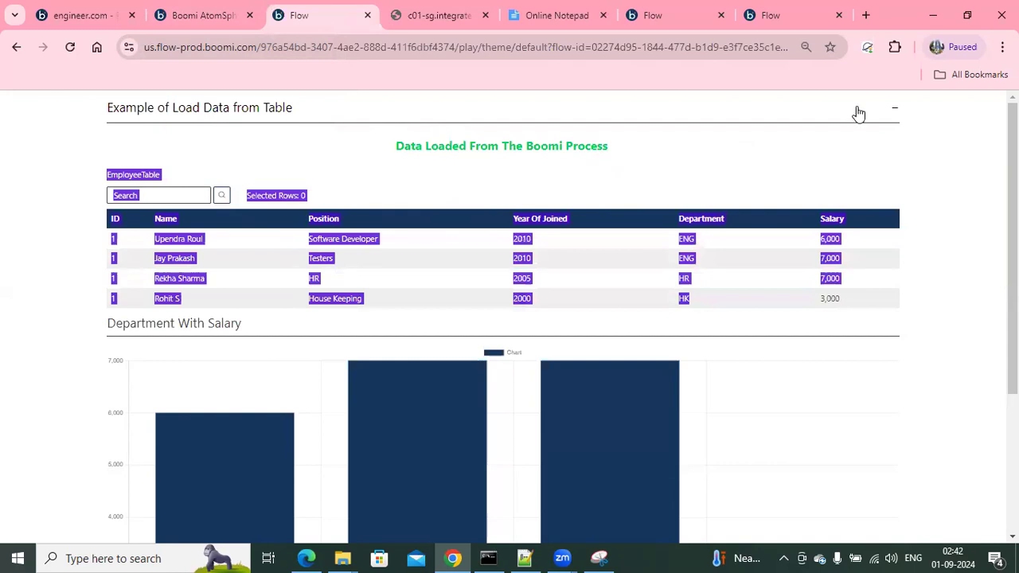
- Collapse and re-expand the "Example of Load Data from Table" section
{"action": "left_click", "coordinate": [893, 116]}
{"action": "left_click", "coordinate": [892, 118]}
{"action": "left_click", "coordinate": [892, 117]}
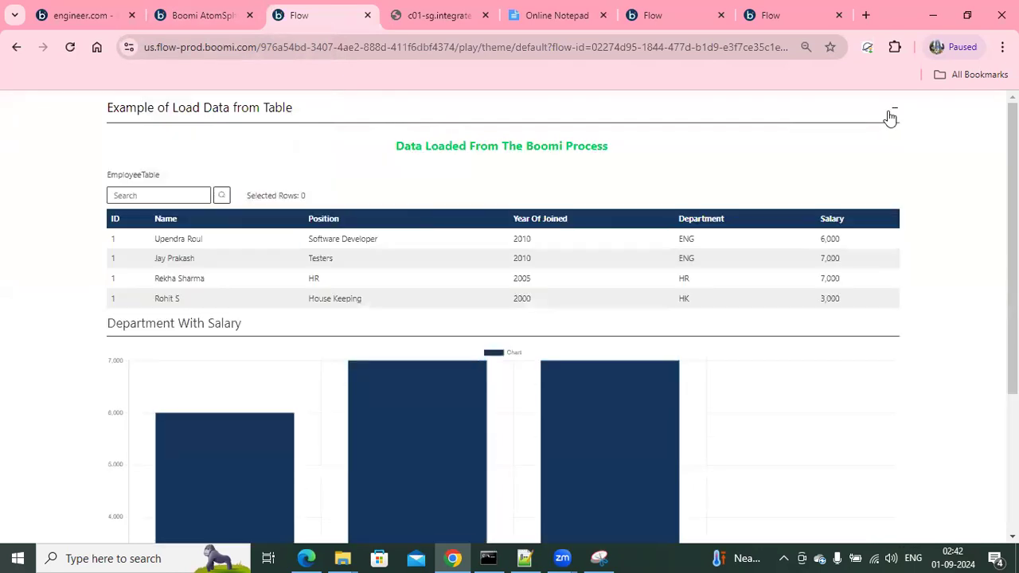
- Select the Software Developer, Testers and HR rows in the EmployeeTable
{"action": "left_click", "coordinate": [143, 196]}
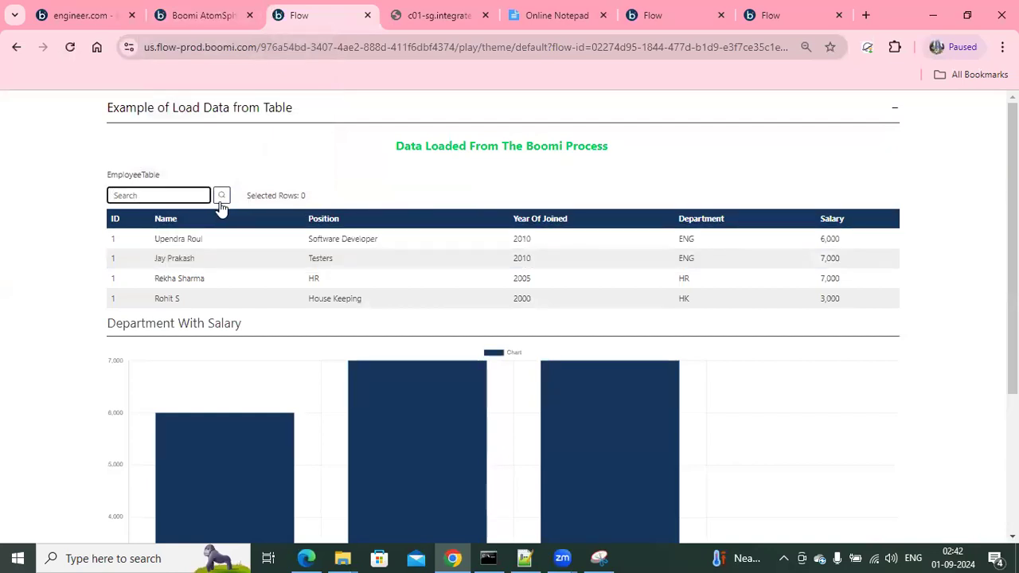
{"action": "left_click_drag", "start_coordinate": [180, 242], "coordinate": [176, 242]}
{"action": "left_click", "coordinate": [177, 256]}
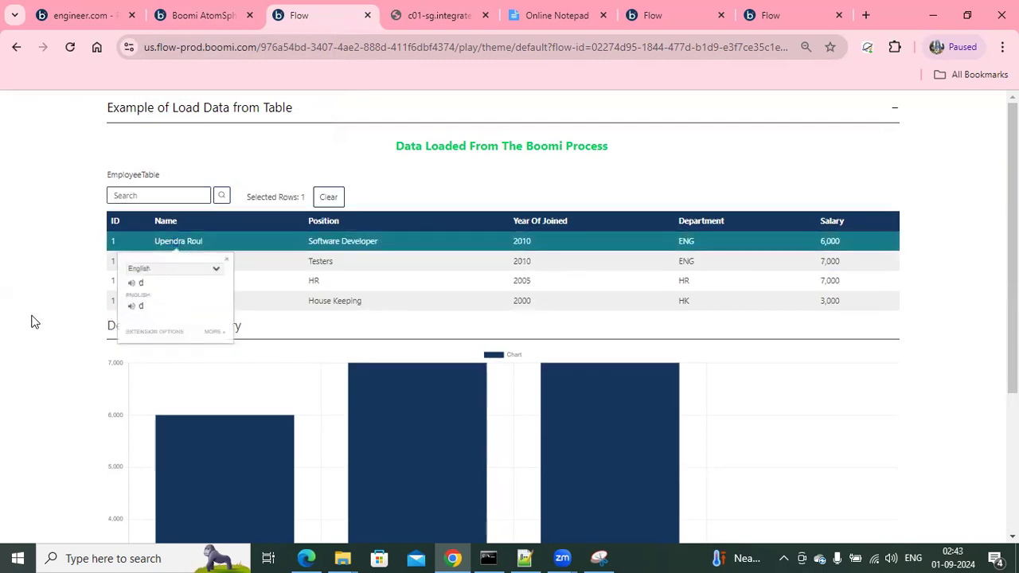
{"action": "left_click", "coordinate": [34, 321]}
{"action": "left_click", "coordinate": [135, 262]}
{"action": "left_click", "coordinate": [131, 280]}
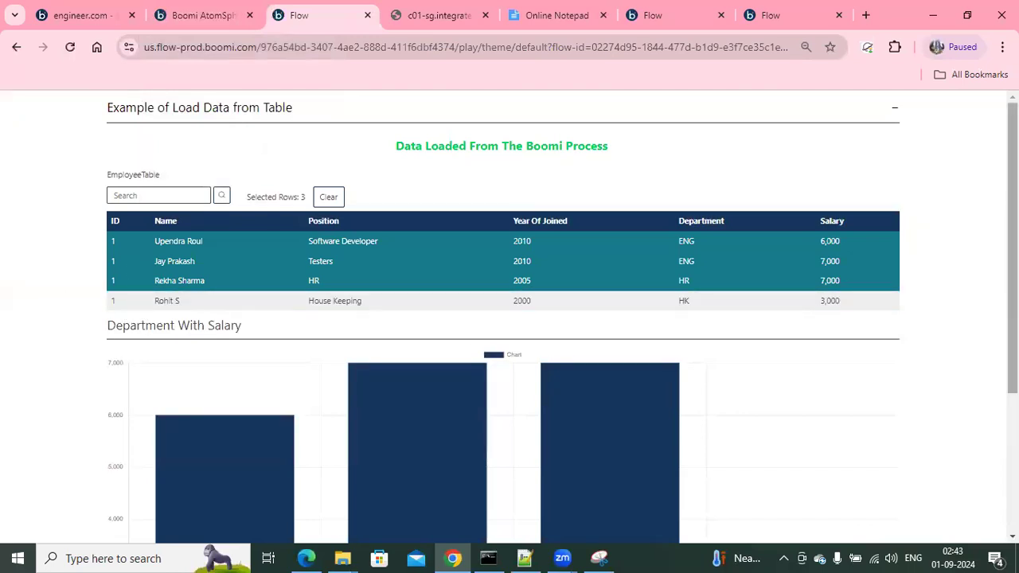
- Examine the "Department With Salary" bar chart and compare its bars with the departments and salaries in the EmployeeTable
{"action": "scroll", "coordinate": [203, 328], "scroll_direction": "down", "scroll_amount": 2}
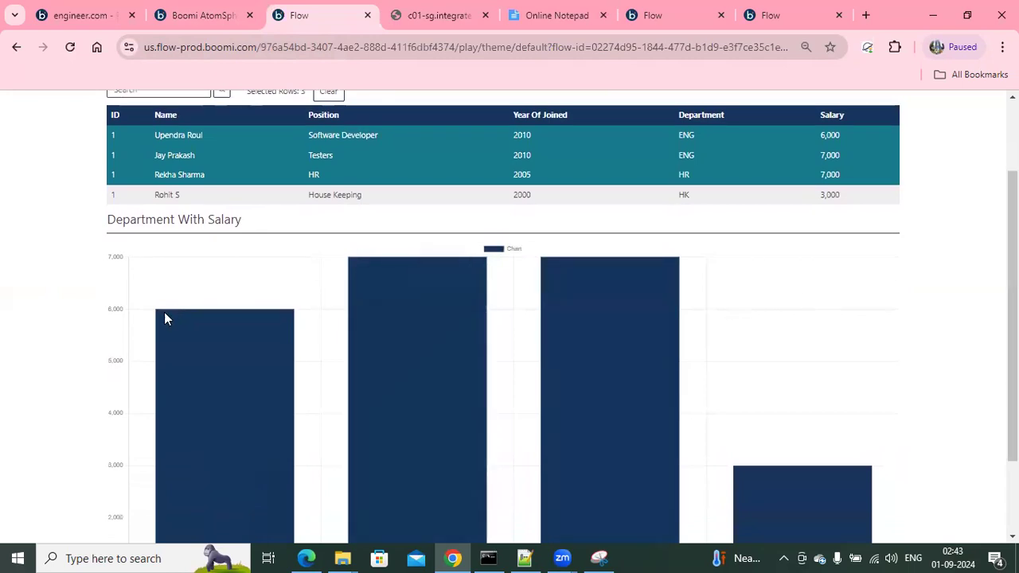
{"action": "scroll", "coordinate": [1013, 319], "scroll_direction": "down", "scroll_amount": 2}
{"action": "mouse_move", "coordinate": [422, 283]}
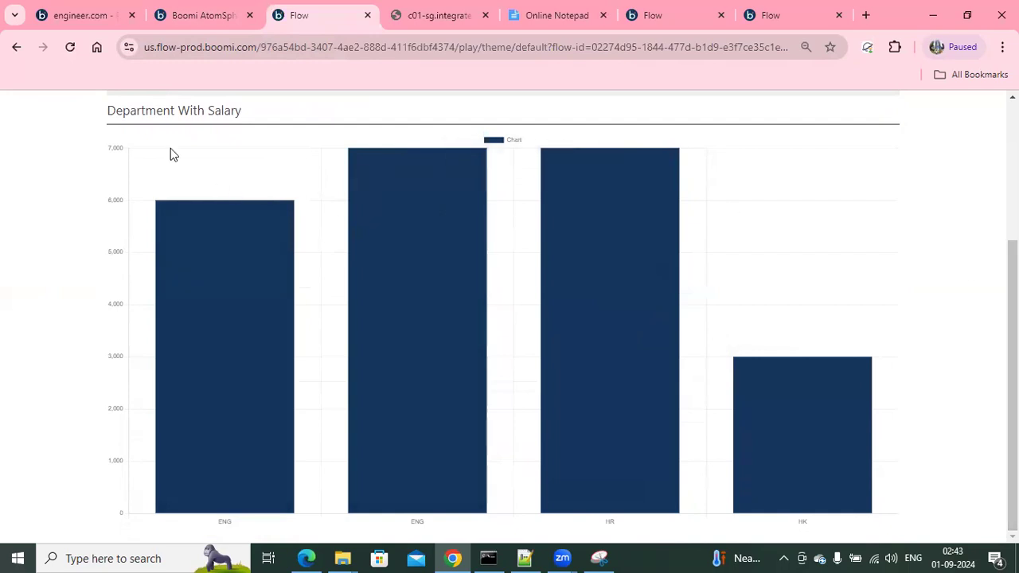
{"action": "left_click_drag", "start_coordinate": [113, 112], "coordinate": [253, 112]}
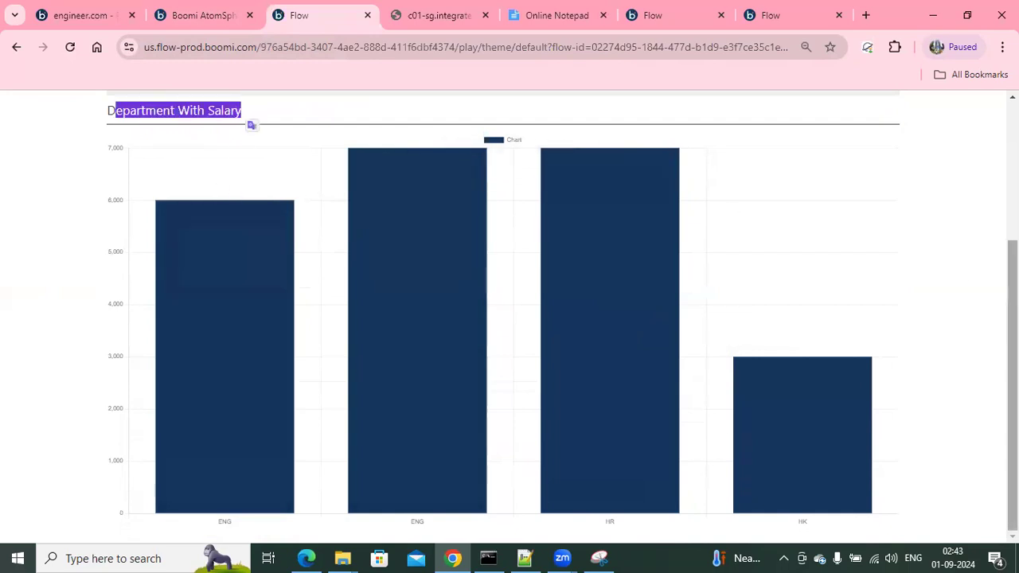
{"action": "scroll", "coordinate": [1012, 398], "scroll_direction": "up", "scroll_amount": 2}
{"action": "left_click_drag", "start_coordinate": [1012, 321], "coordinate": [1012, 261]}
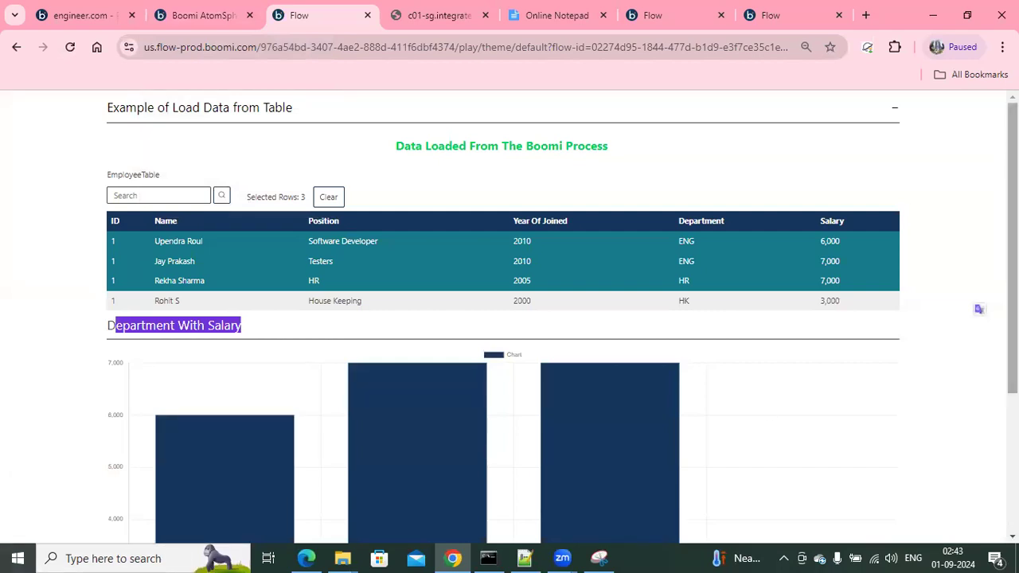
{"action": "left_click", "coordinate": [964, 310]}
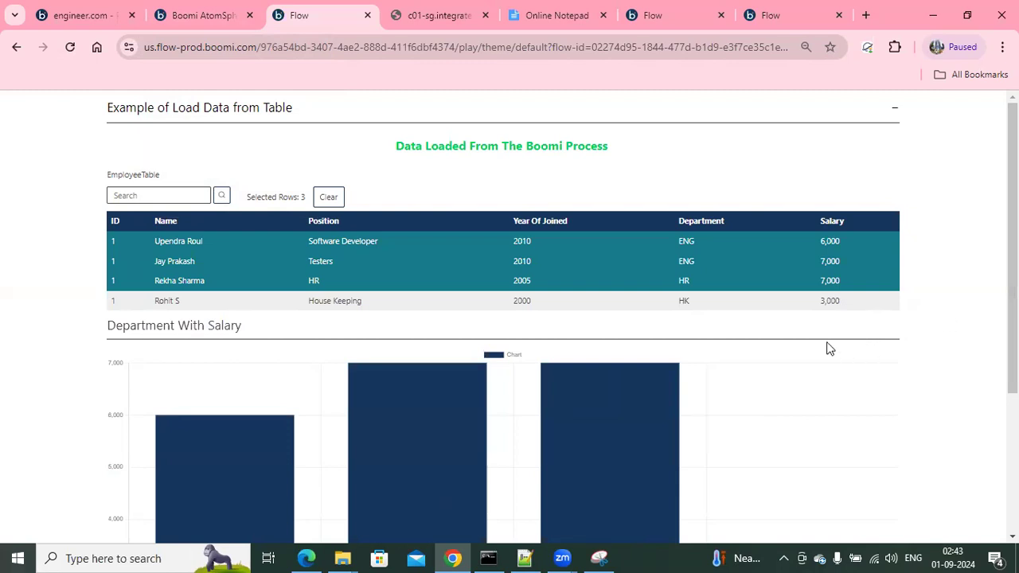
{"action": "scroll", "coordinate": [828, 348], "scroll_direction": "down", "scroll_amount": 3}
{"action": "scroll", "coordinate": [828, 348], "scroll_direction": "up", "scroll_amount": 3}
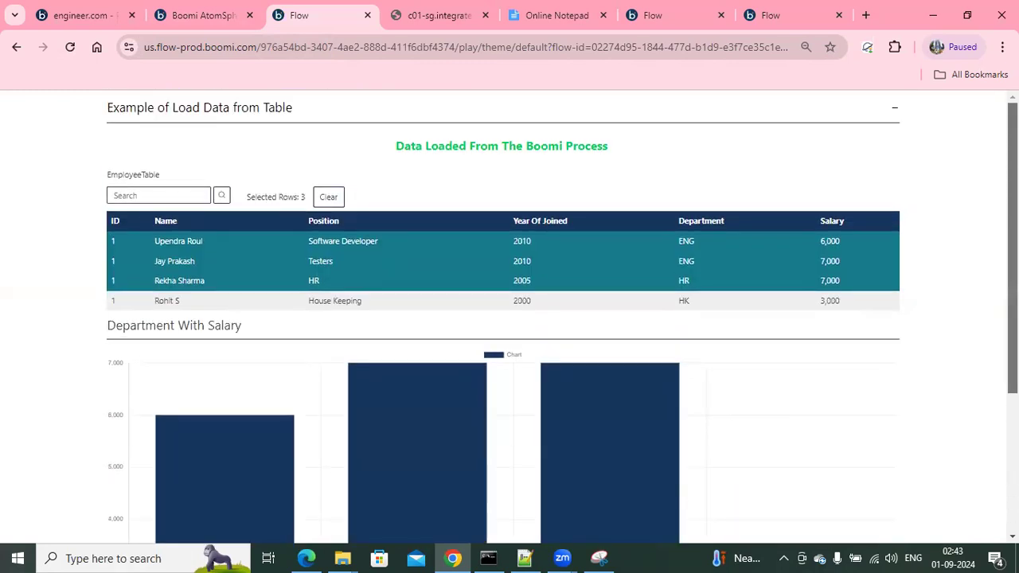